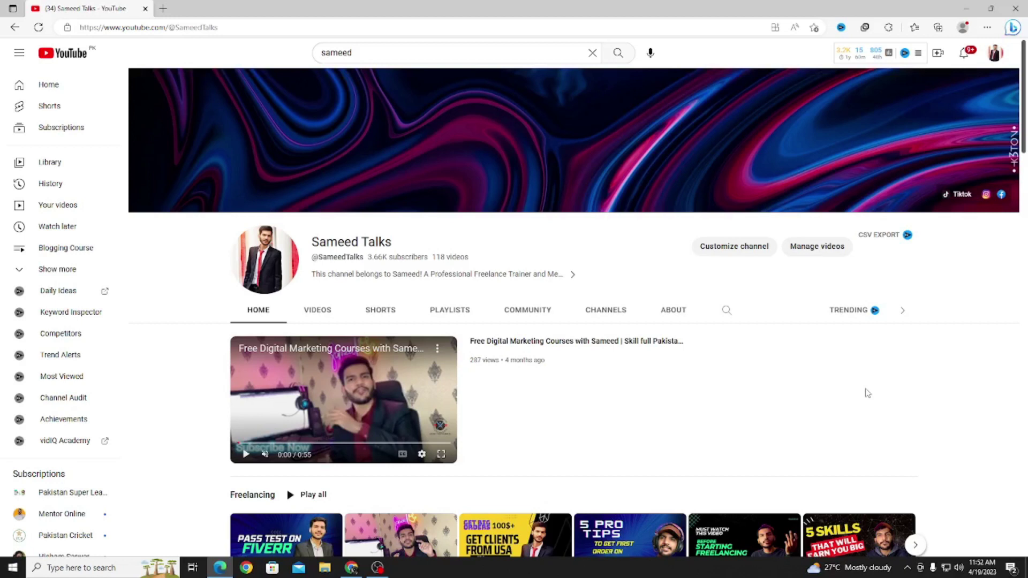
scroll(730, 431, "down", 4)
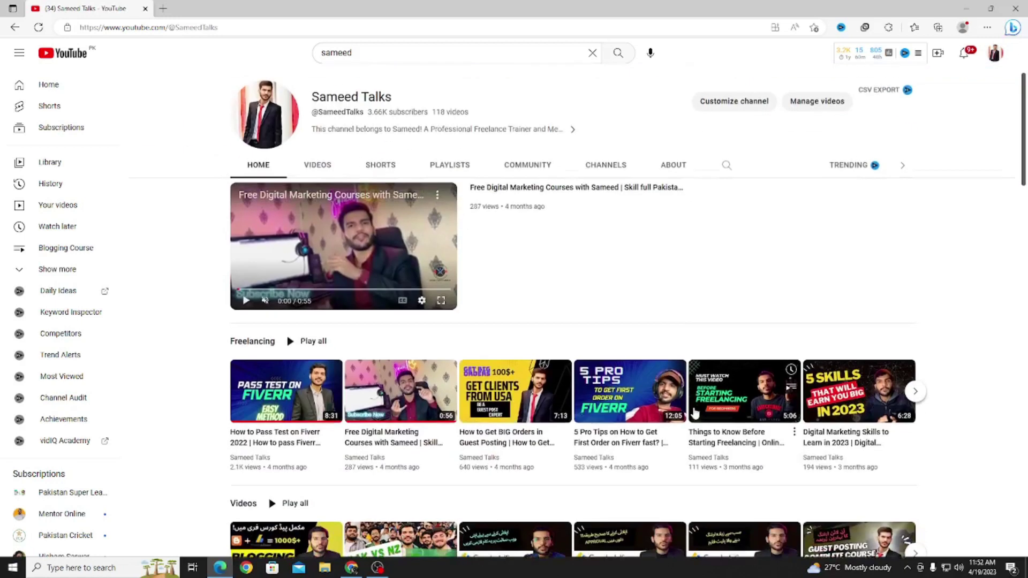
scroll(688, 403, "up", 2)
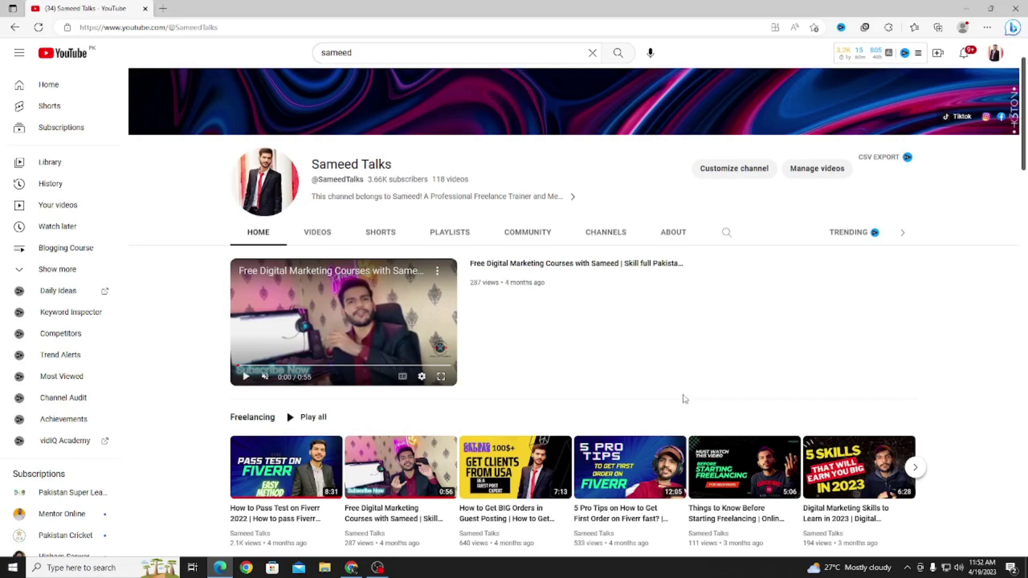
scroll(683, 404, "down", 7)
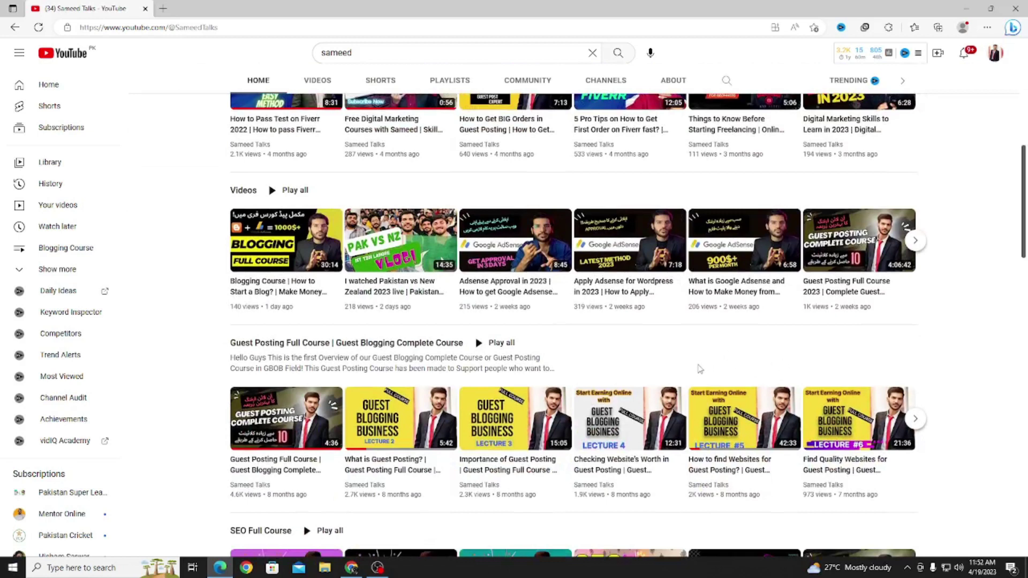
scroll(699, 368, "up", 1)
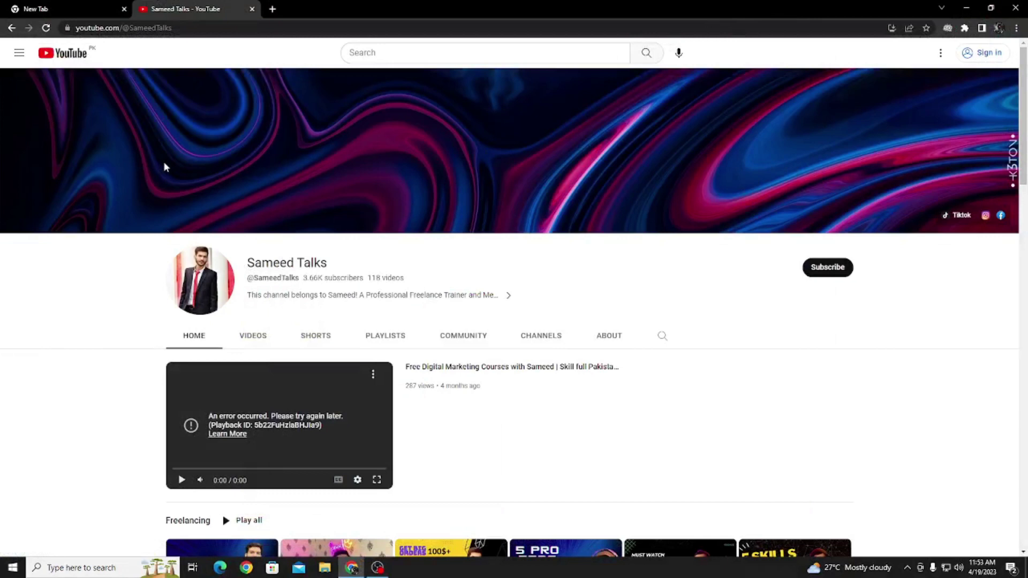
Close the YouTube channel page in Chrome and open the Blogger website
left_click(252, 9)
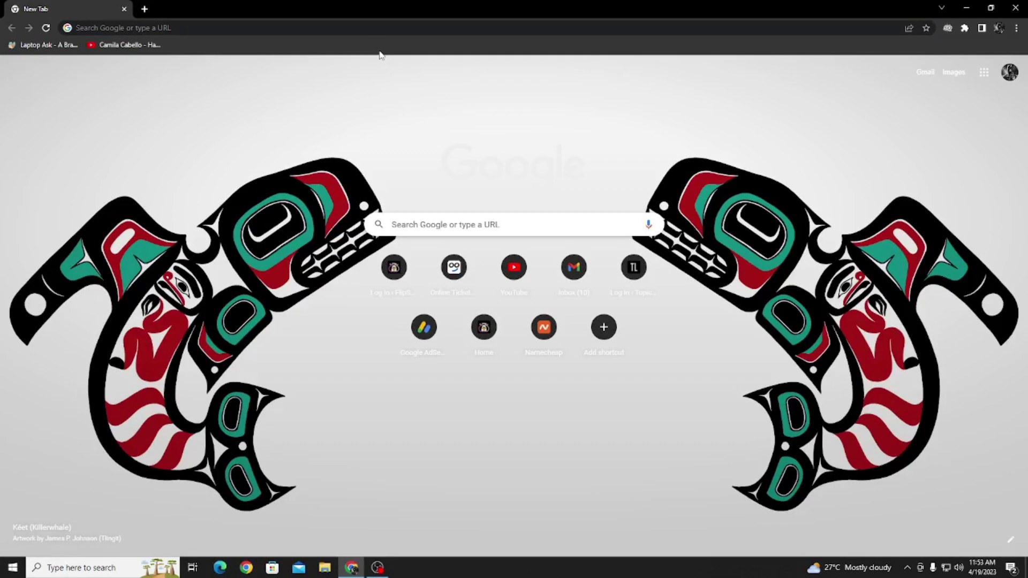
left_click(358, 28)
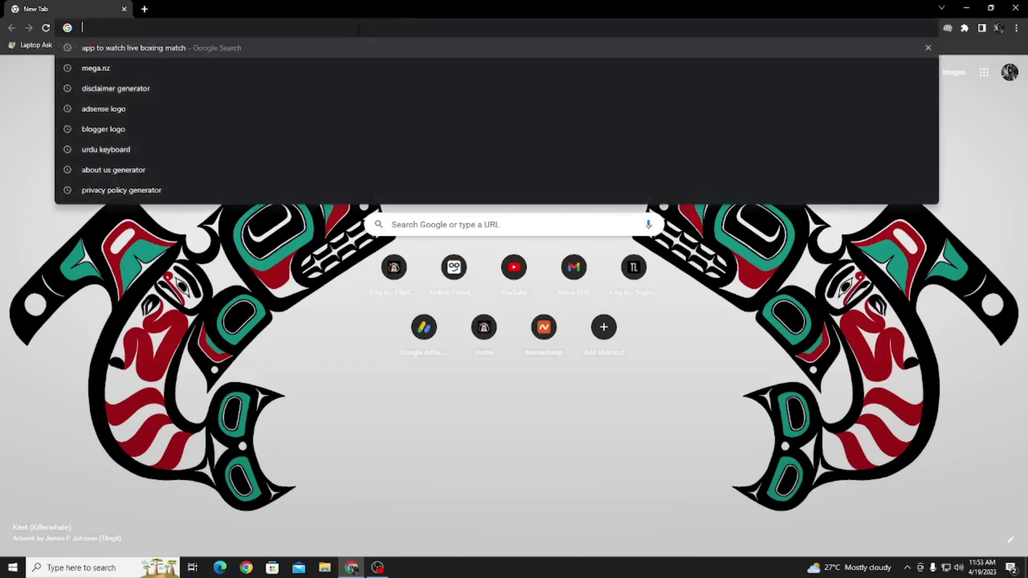
type("blog")
key("Return")
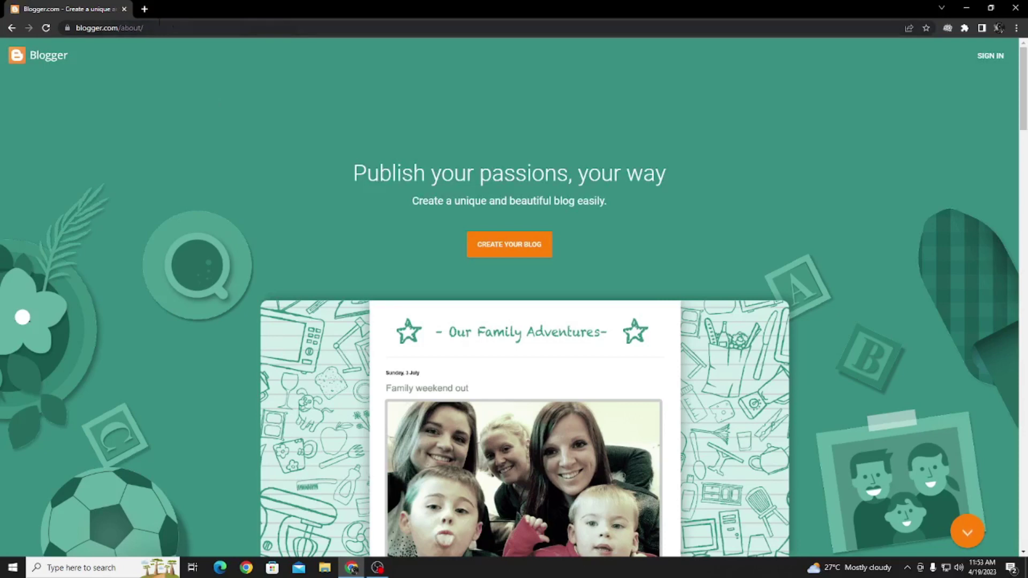
Sign in to Blogger with the Google account that owns the Topic Leads blog
left_click(159, 24)
left_click(488, 217)
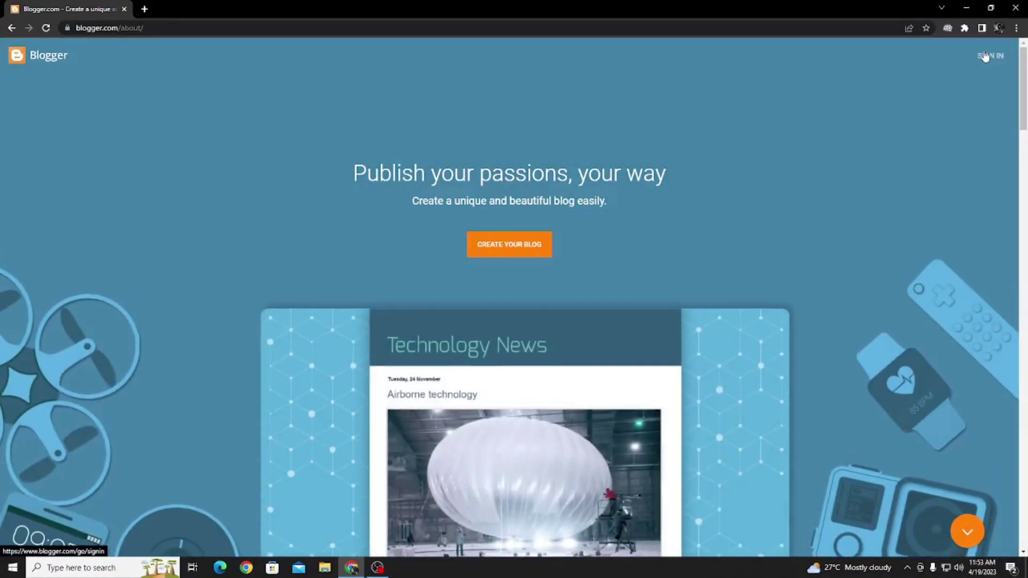
left_click(992, 58)
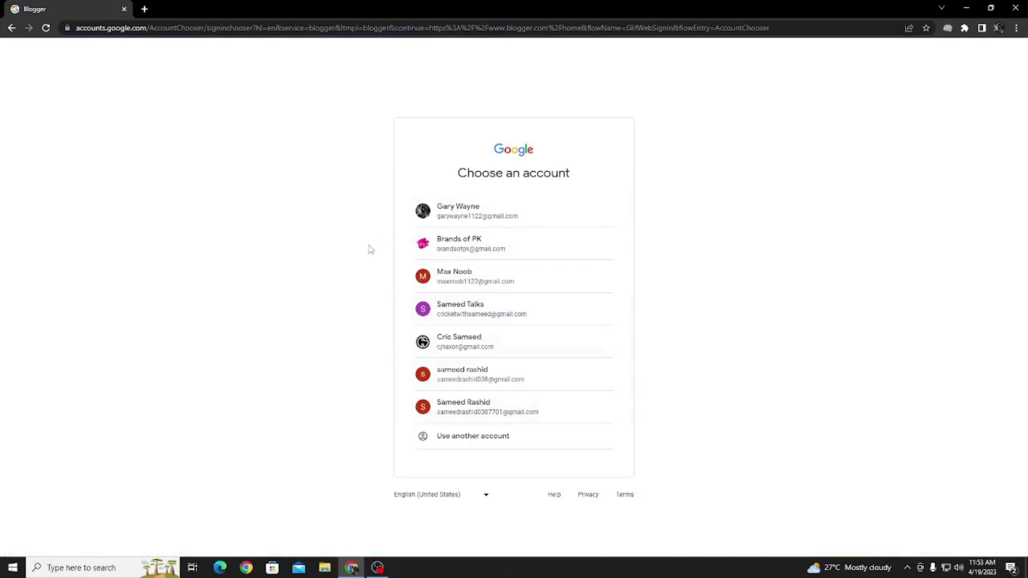
left_click(487, 375)
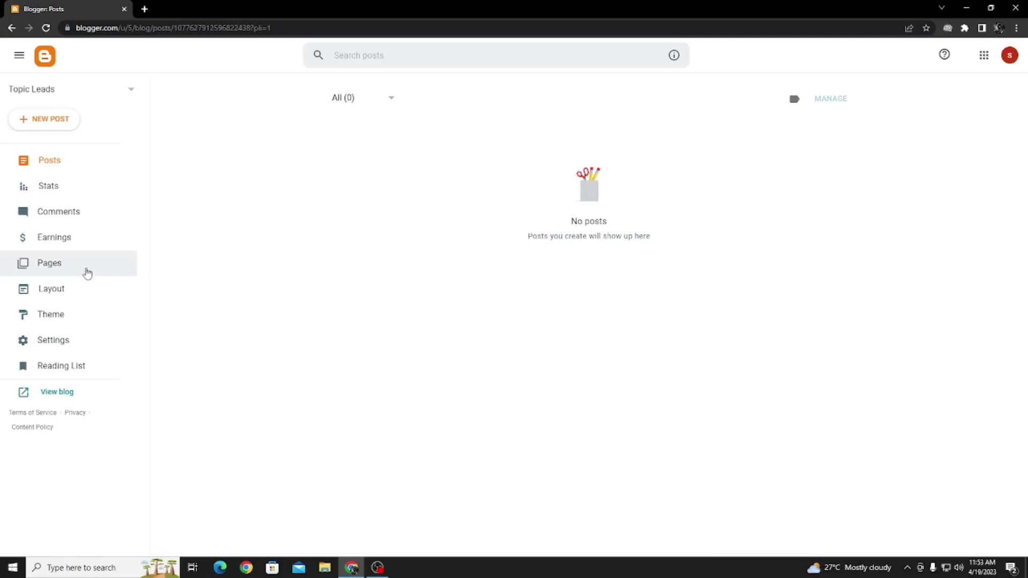
Review the Topic Leads blog's published pages and its AdSense earnings section
left_click(87, 273)
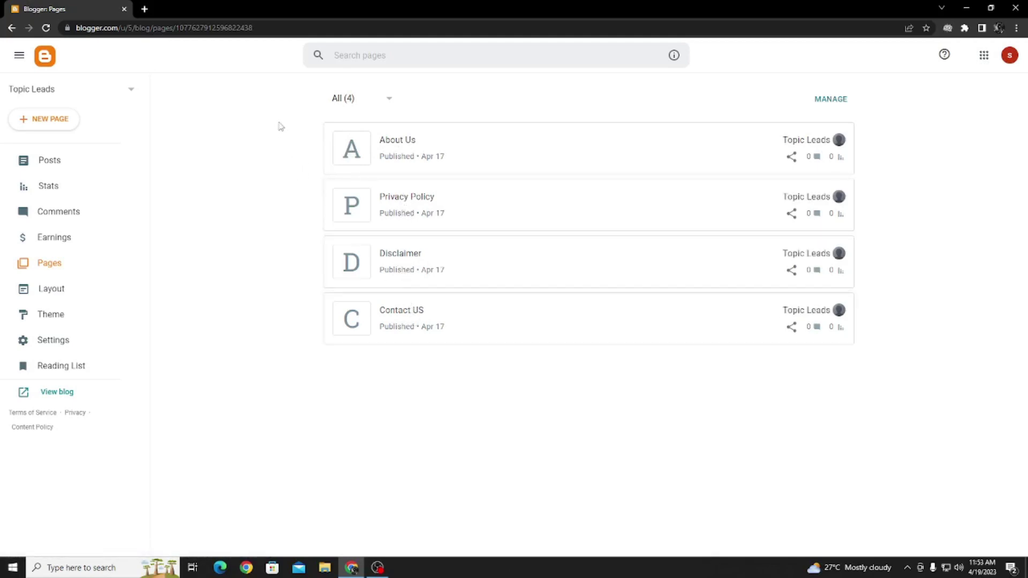
triple_click(335, 131)
left_click(308, 142)
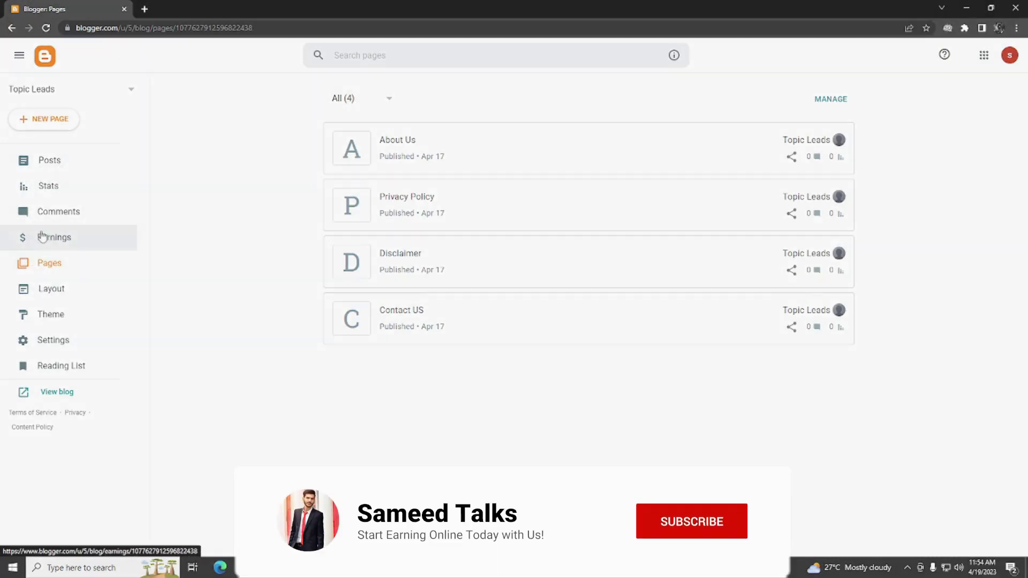
left_click(42, 239)
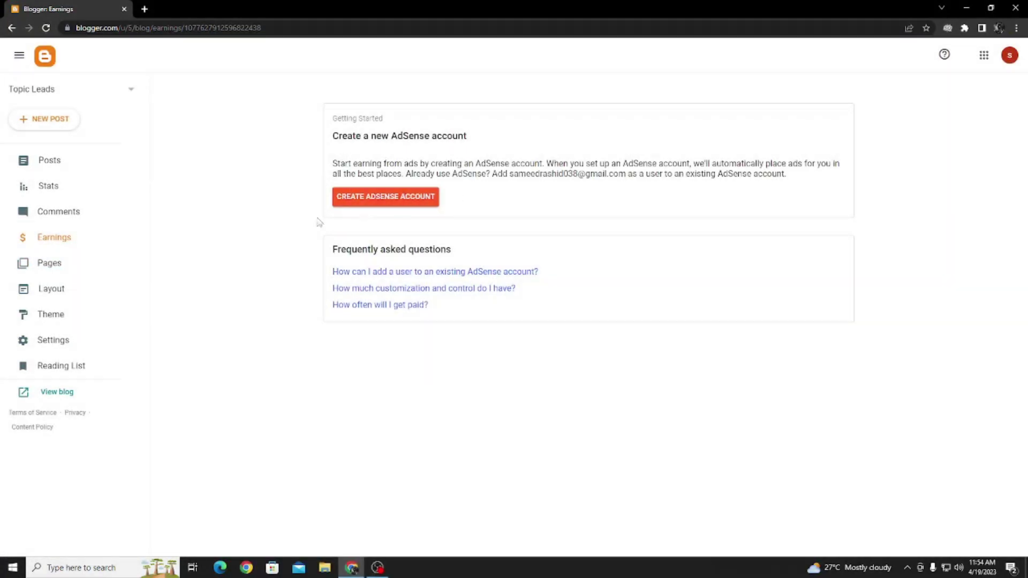
Examine the gadget sections of the blog's layout, from the sidebars and header down to the footer
left_click(46, 292)
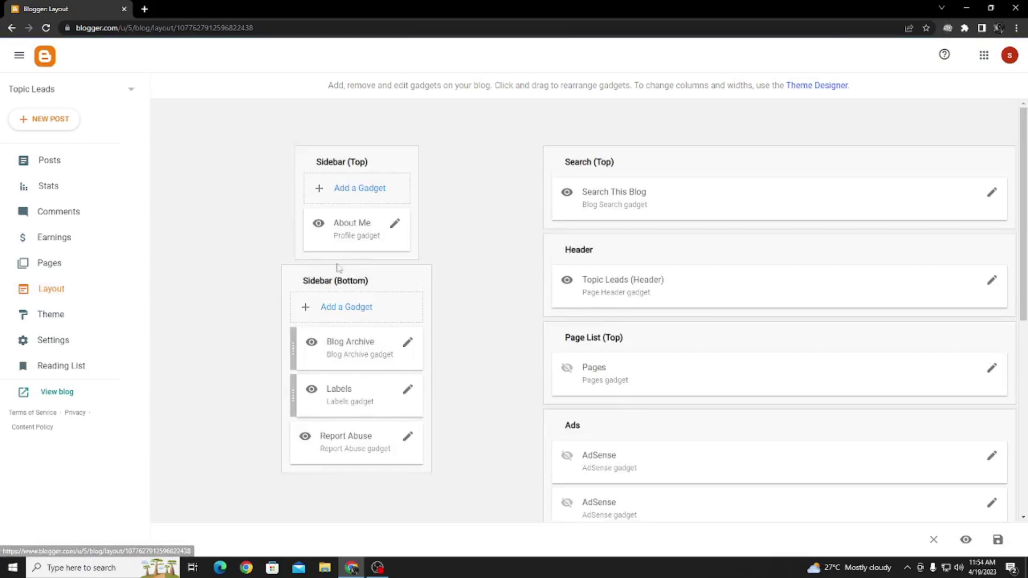
scroll(525, 185, "down", 4)
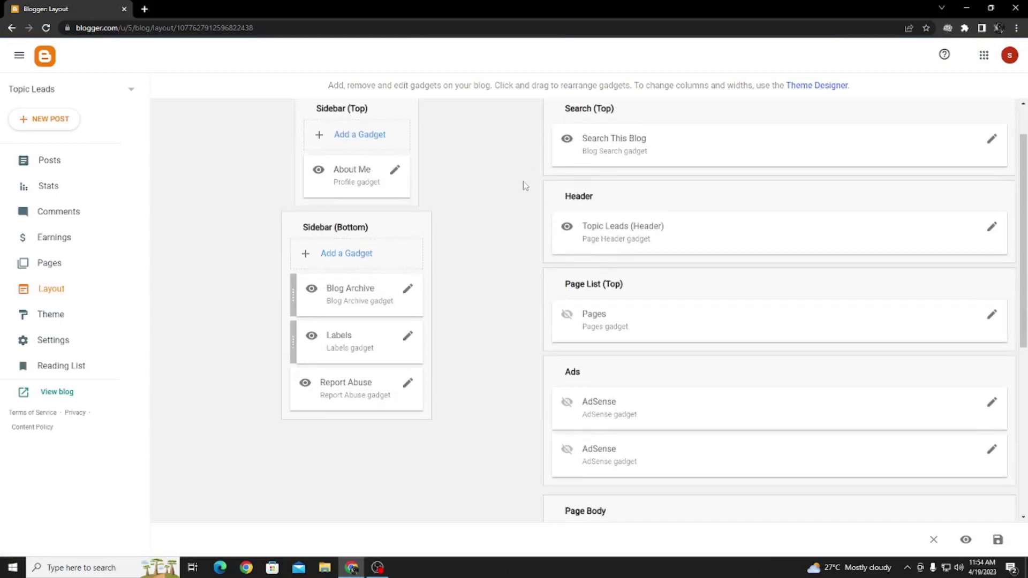
scroll(525, 186, "up", 4)
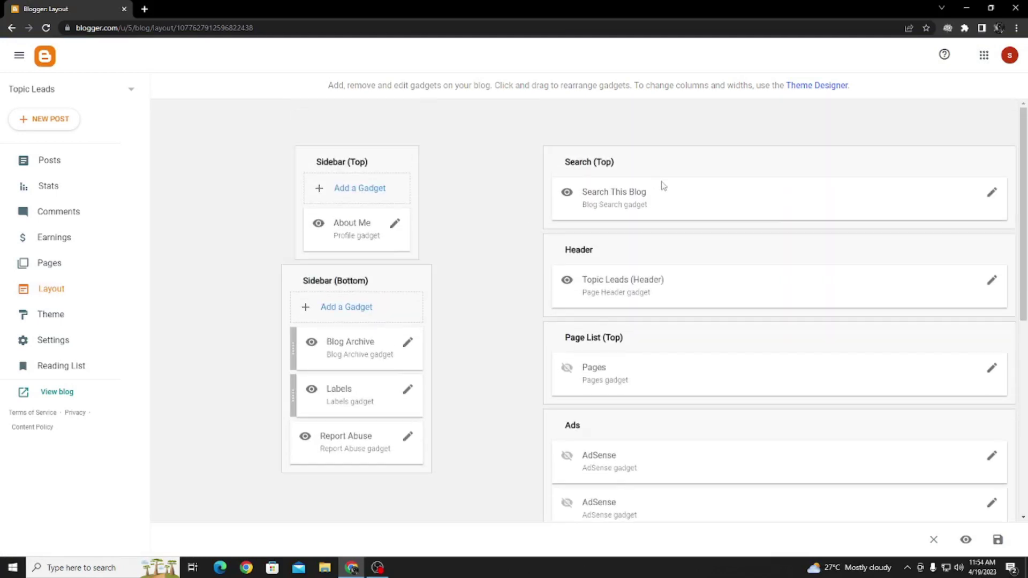
scroll(519, 247, "down", 2)
scroll(519, 247, "down", 5)
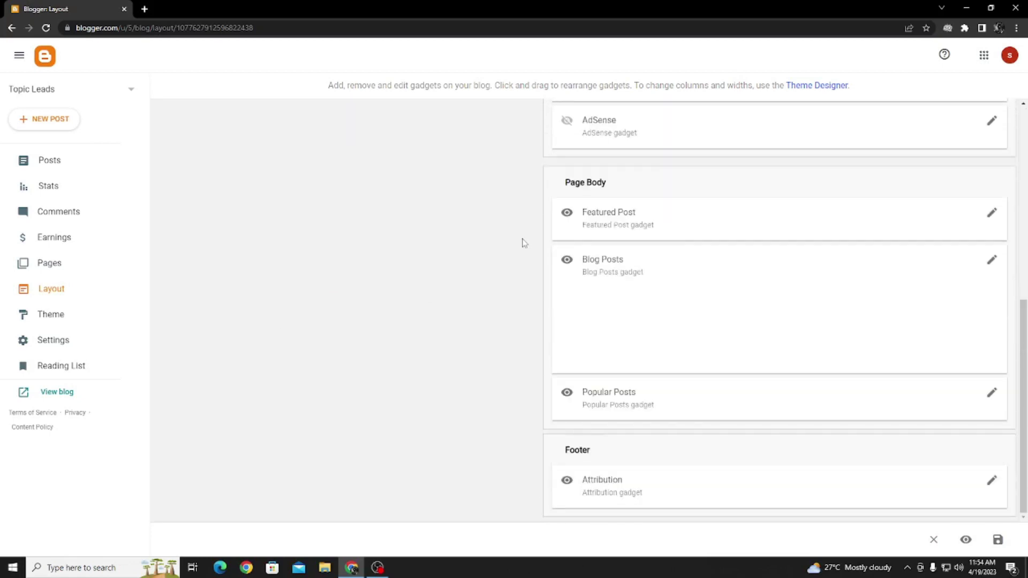
scroll(516, 287, "up", 8)
Browse the available blog themes, including the Contempo, Soho and Emporio variants
left_click(29, 318)
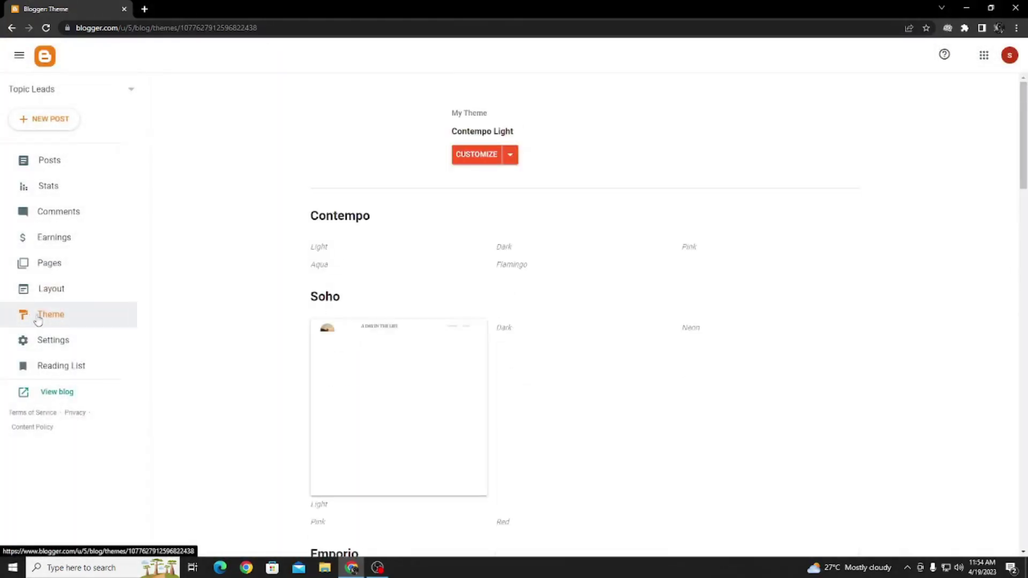
scroll(257, 248, "down", 2)
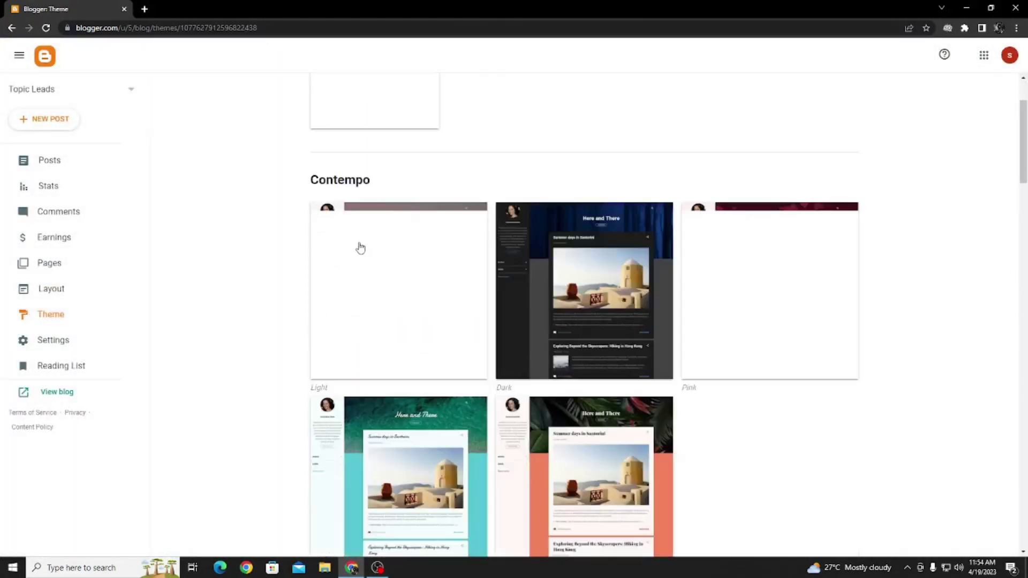
scroll(498, 190, "down", 9)
scroll(496, 192, "down", 5)
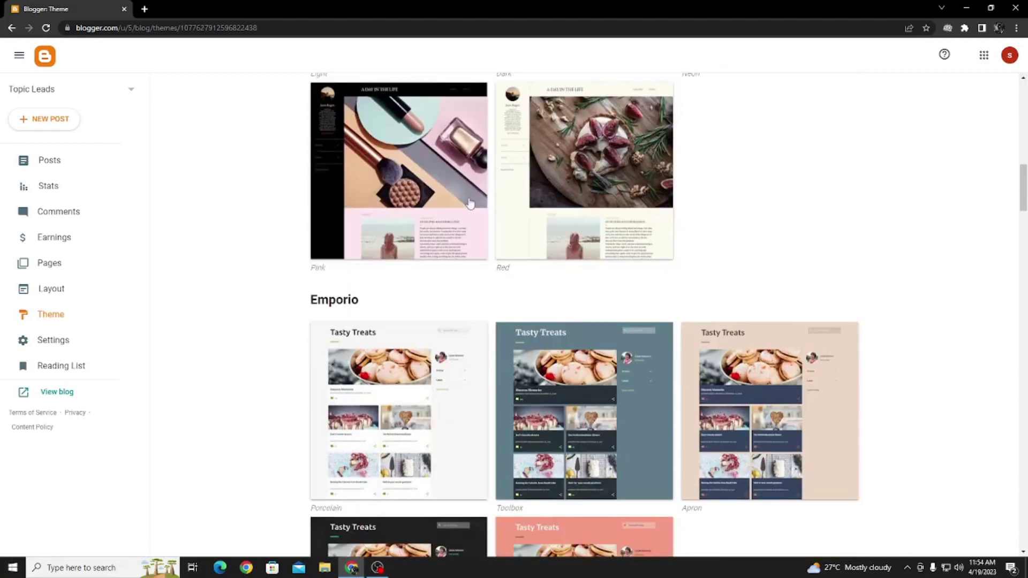
scroll(493, 192, "up", 4)
scroll(498, 193, "up", 5)
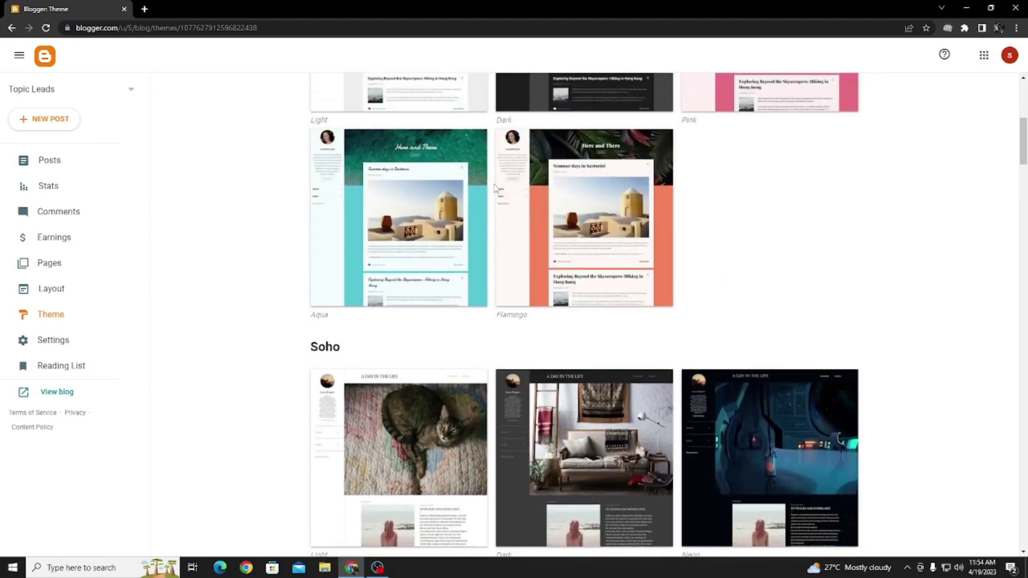
scroll(496, 188, "up", 3)
scroll(493, 184, "up", 4)
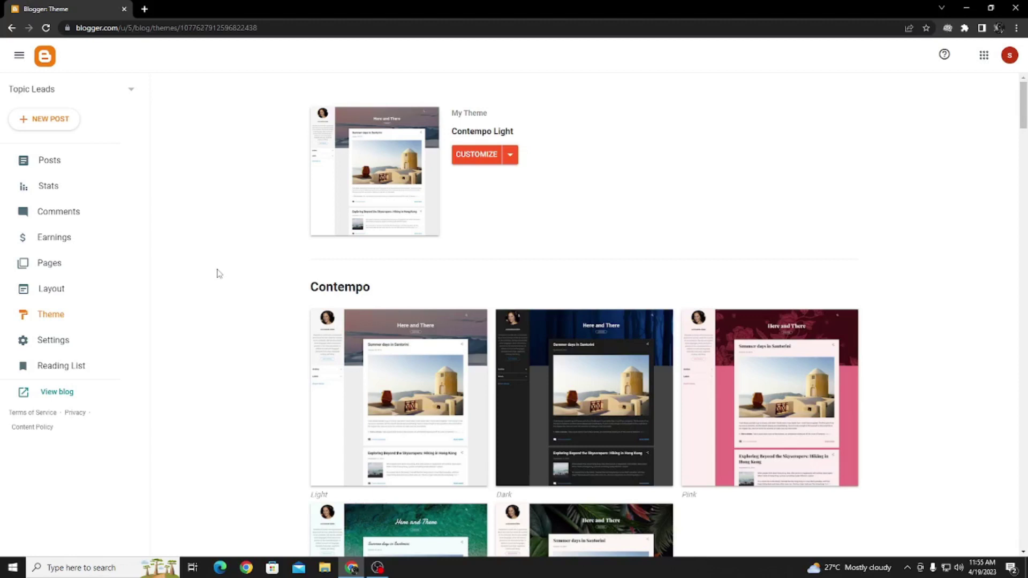
Open the blog settings and save the blog title as Topic Leads
left_click(76, 348)
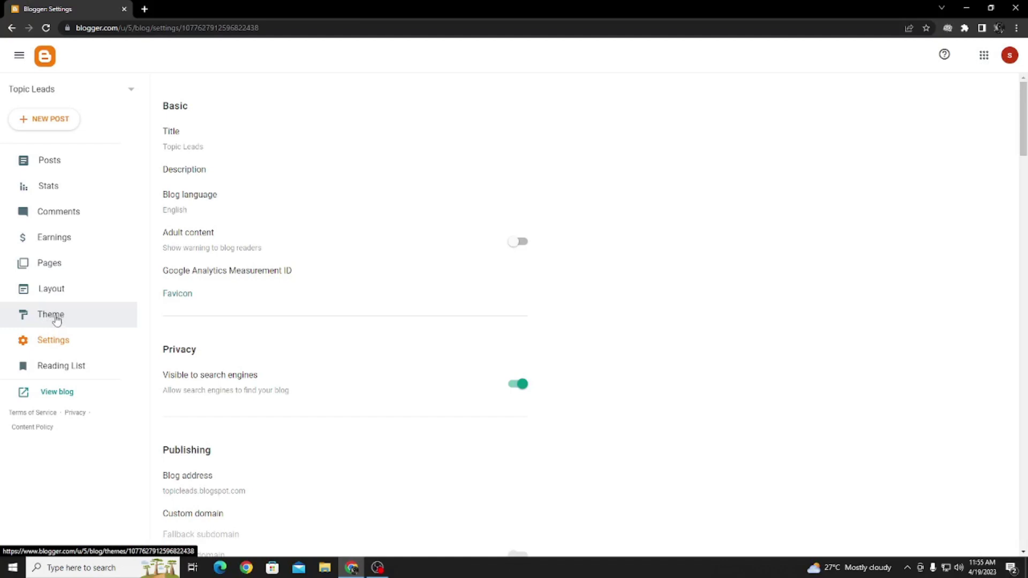
left_click(51, 348)
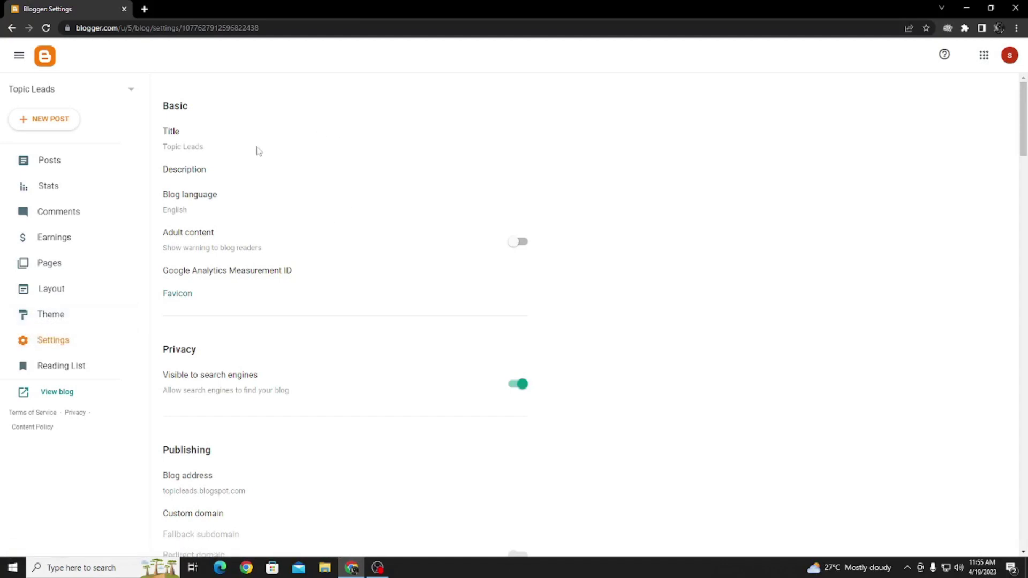
left_click(195, 151)
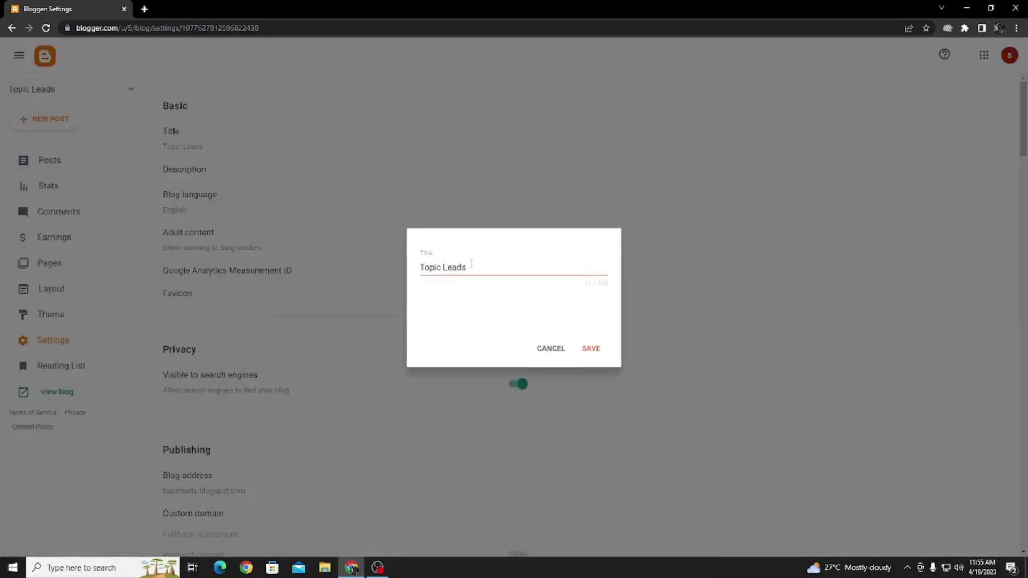
left_click(591, 348)
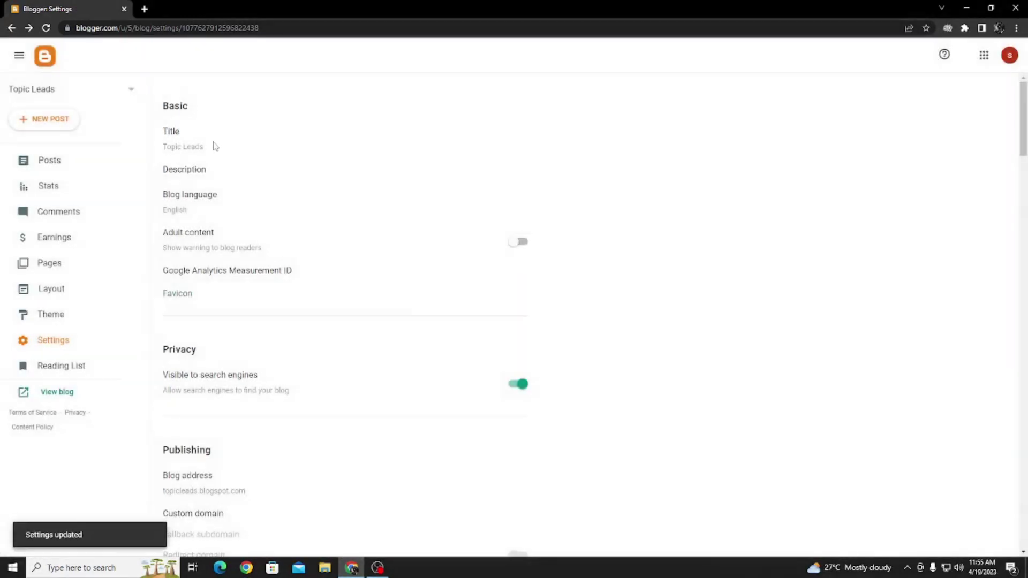
Open the blog description for editing
left_click(202, 174)
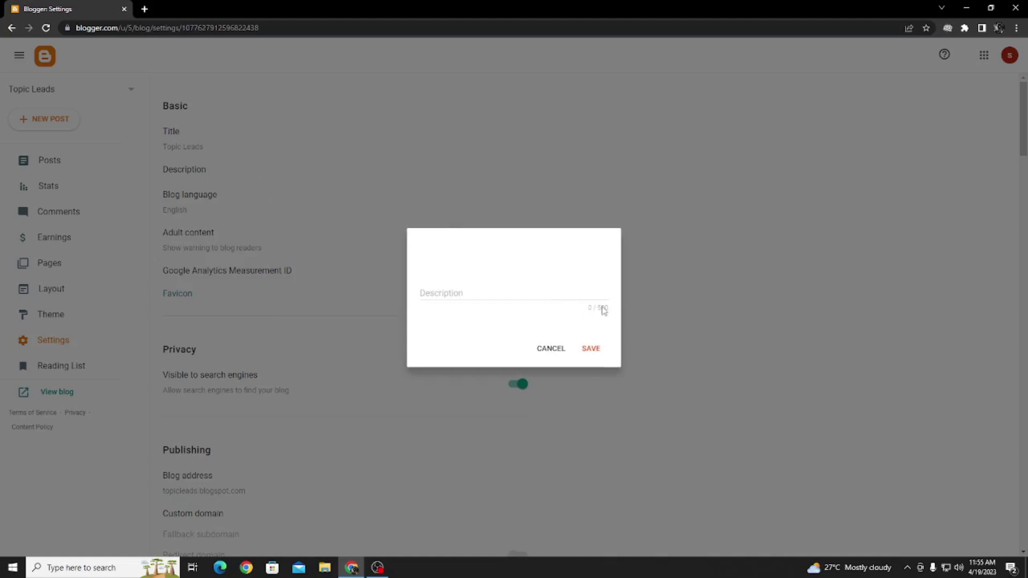
left_click(455, 293)
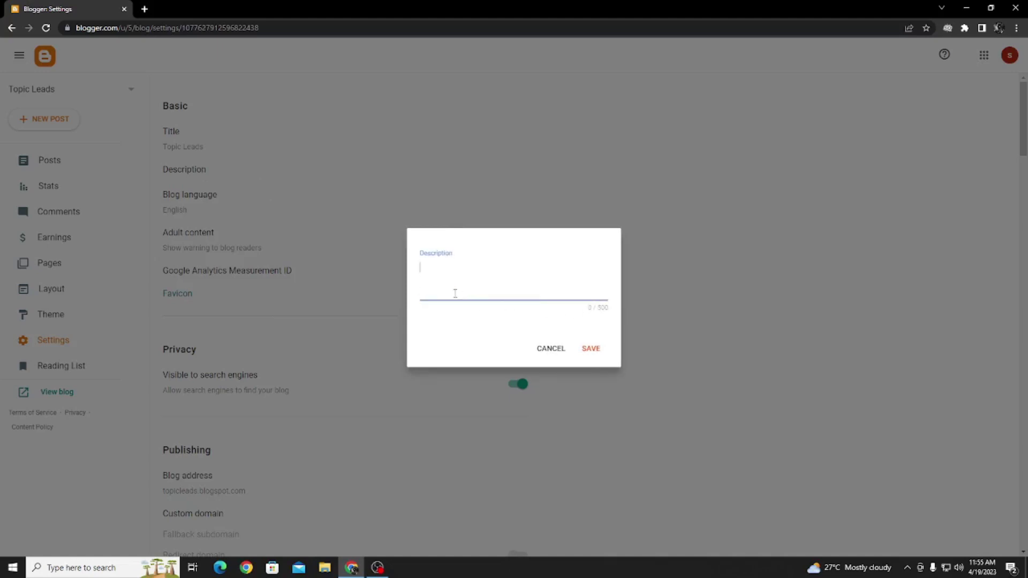
type("jkjk")
double_click(440, 271)
left_click(585, 311)
left_click_drag(447, 270, 407, 272)
key("BackSpace")
Start the blog description with "We at the Topic Leads provide our viewers with top notch content about Sports"
type("opi")
key("BackSpace")
key("BackSpace")
key("BackSpace")
type("Topic")
type("you")
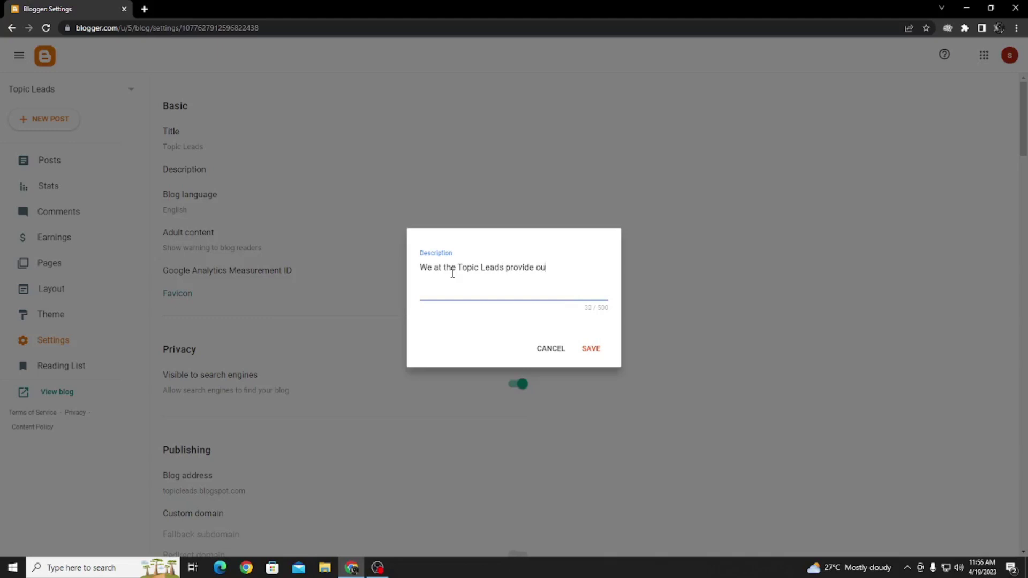
type(" viw")
key("BackSpace")
type("ew")
type("eer")
type(" wil")
type("op notch ")
type("qua")
key("BackSpace")
key("BackSpace")
key("BackSpace")
type("about Sports")
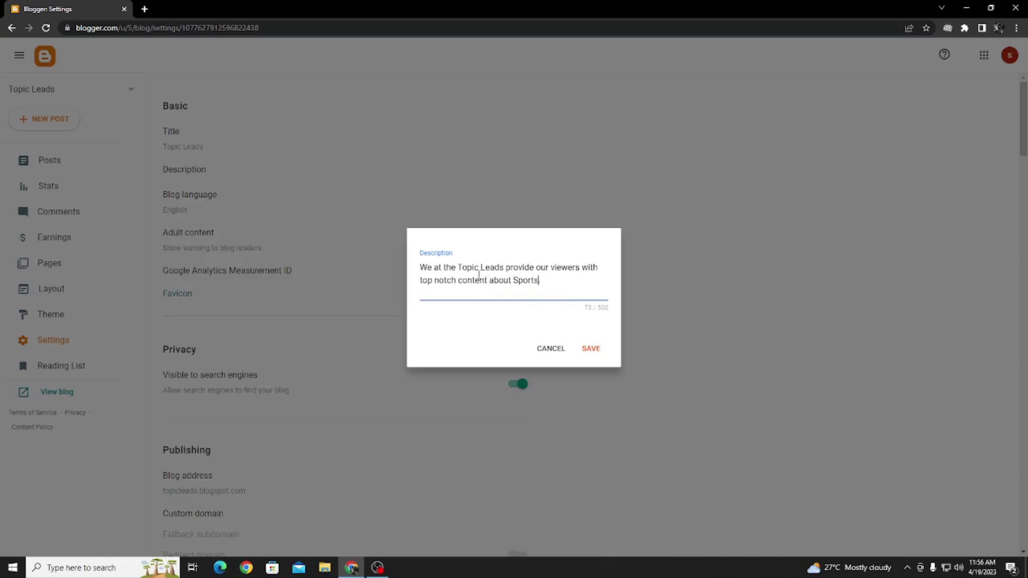
Complete the blog description with ", Technology, Health, Business etc." and save it
type(", Technology, Health, Business etc")
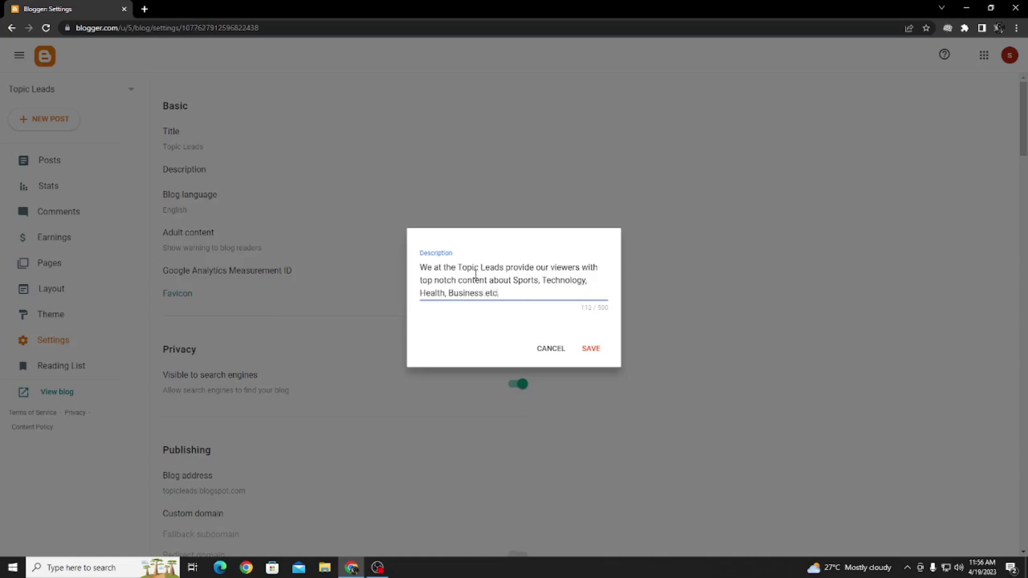
type(".")
left_click(596, 311)
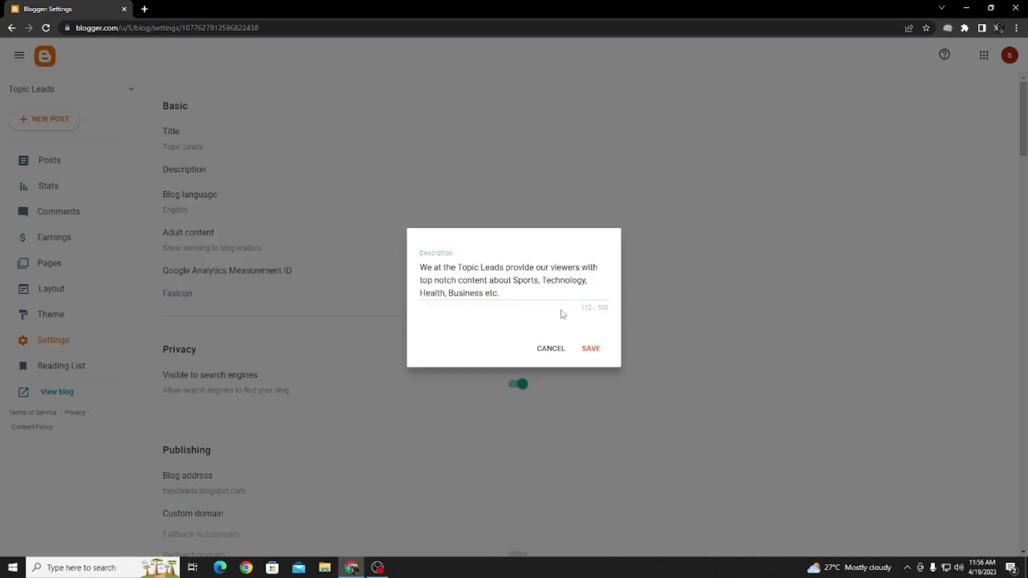
left_click(506, 295)
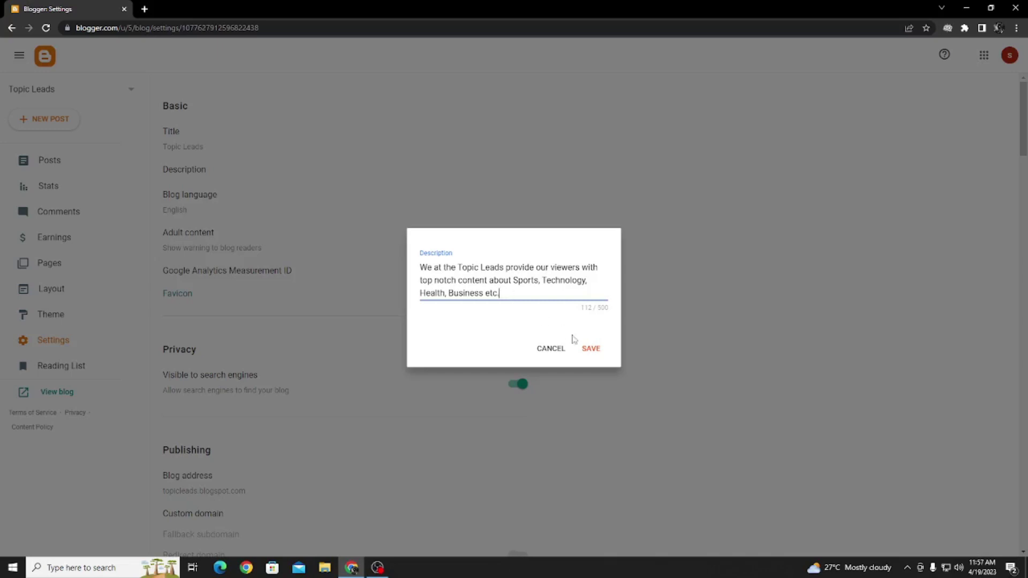
left_click(590, 349)
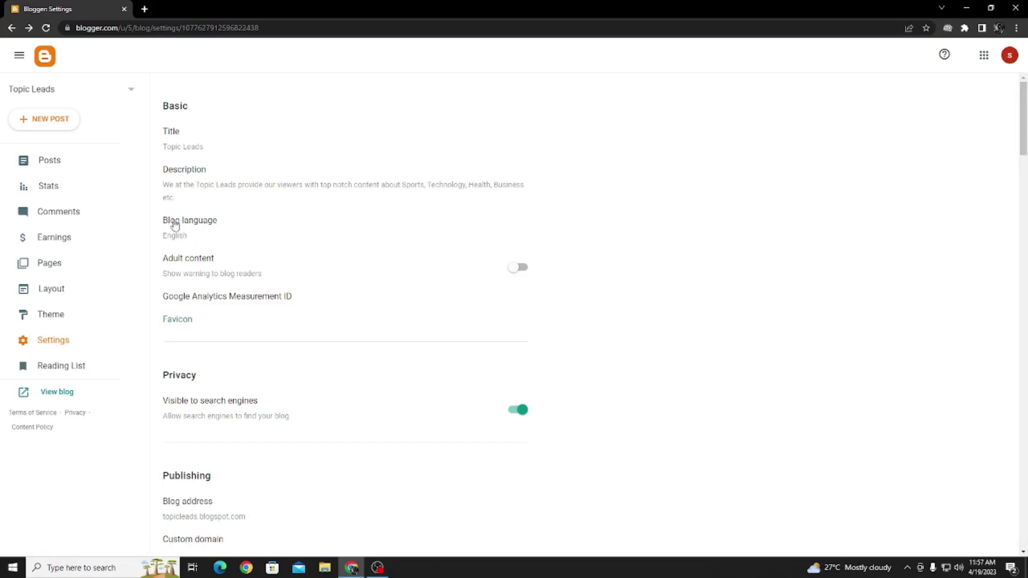
scroll(245, 223, "down", 1)
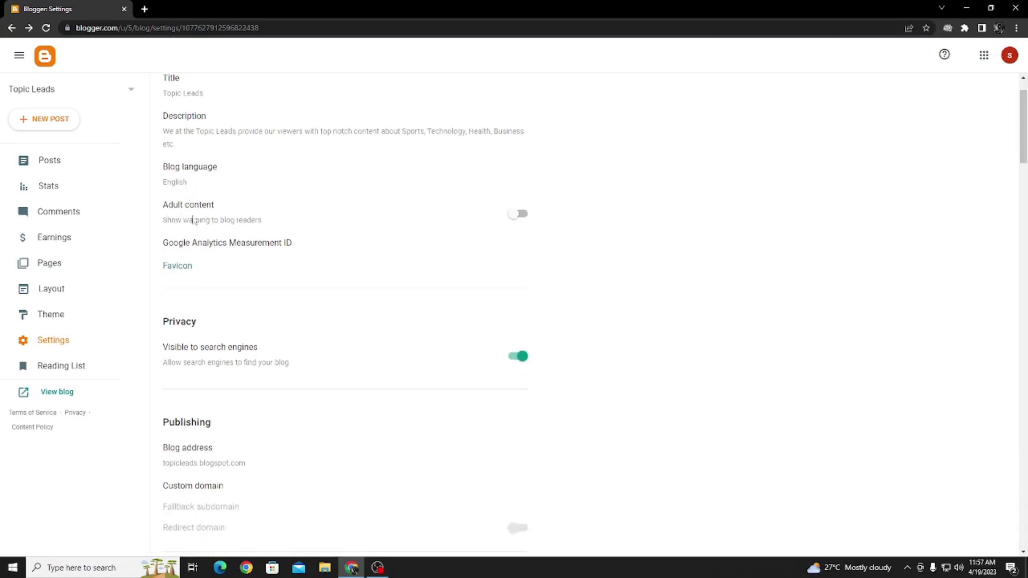
Open the blog's Google Analytics Measurement ID setting and cancel without entering an ID
scroll(229, 218, "down", 1)
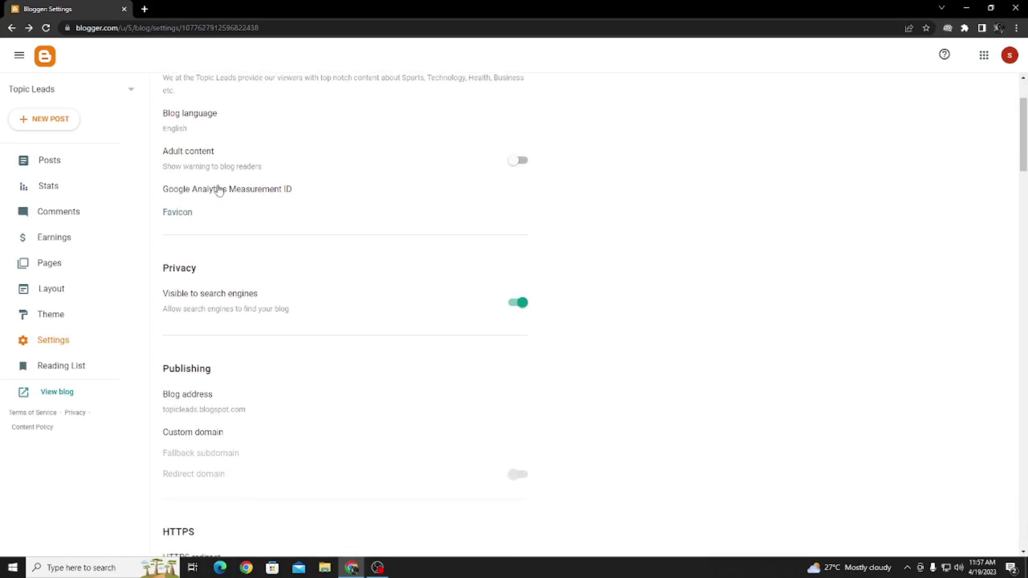
left_click(242, 193)
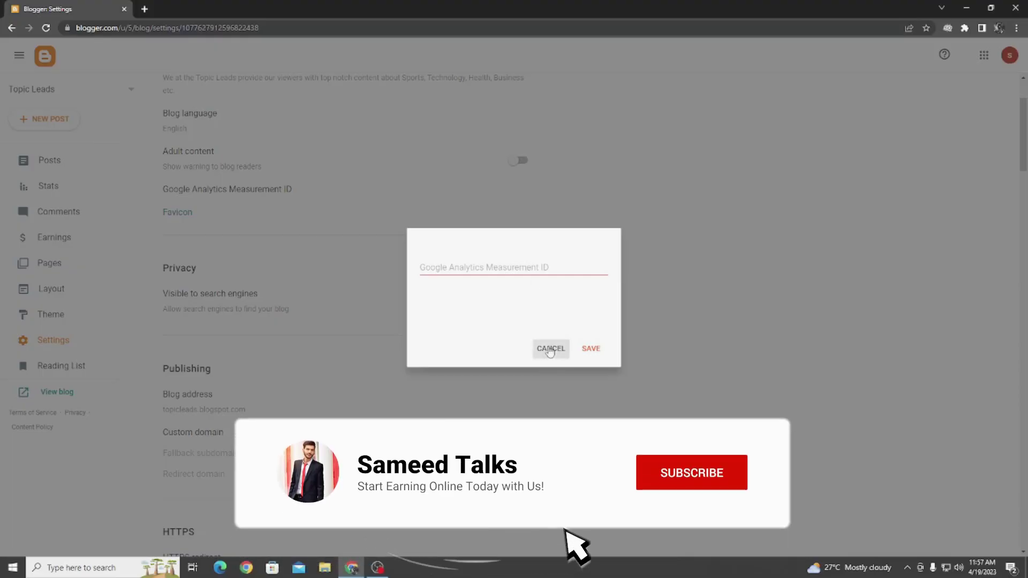
left_click(550, 349)
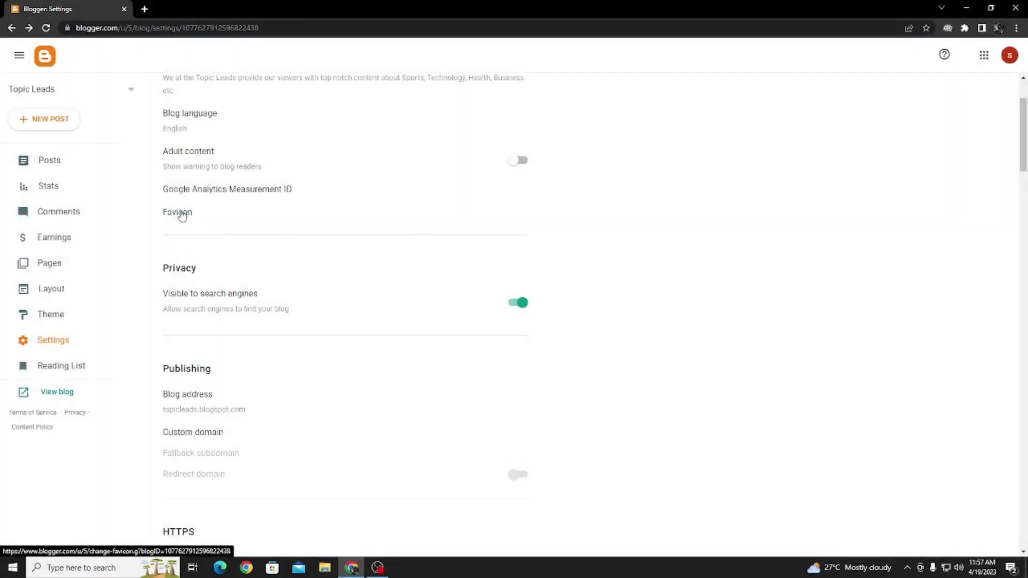
View the blog's Configure Favicon page, return to the blog settings and close the favicon page
left_click(185, 214)
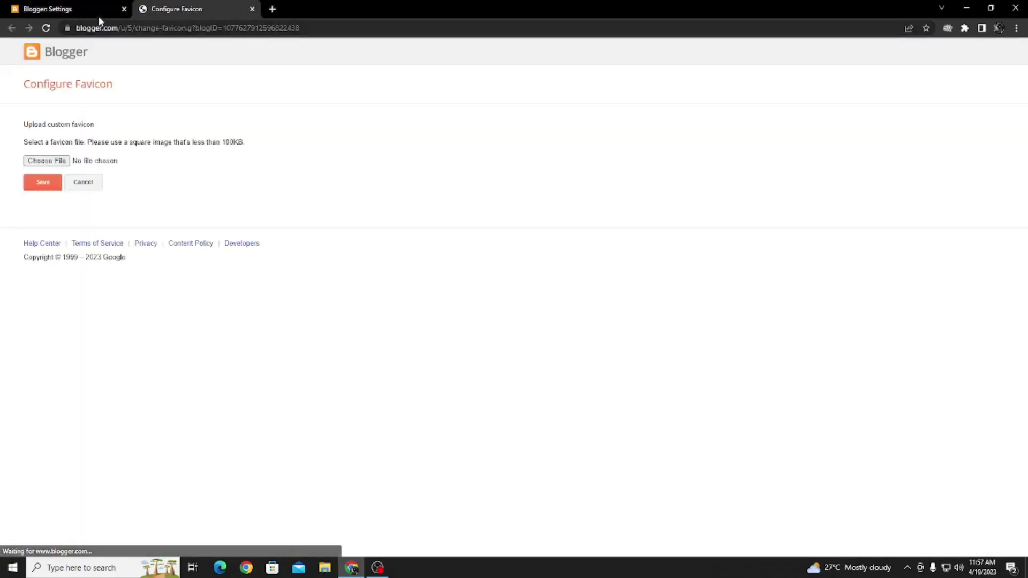
left_click(91, 9)
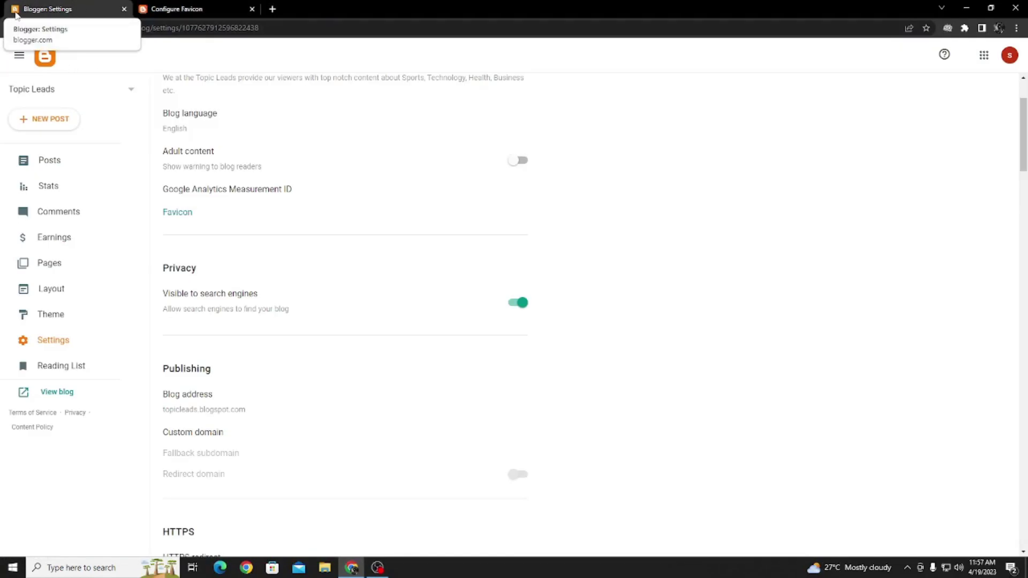
left_click(252, 9)
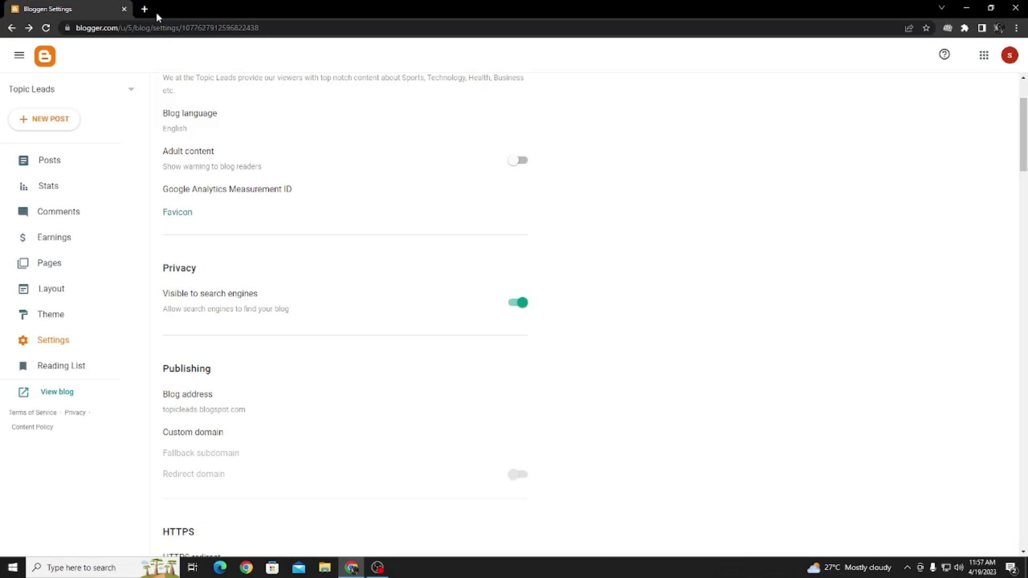
left_click_drag(209, 221, 159, 212)
left_click(154, 204)
Review the Privacy section's search engine visibility setting
scroll(155, 241, "down", 1)
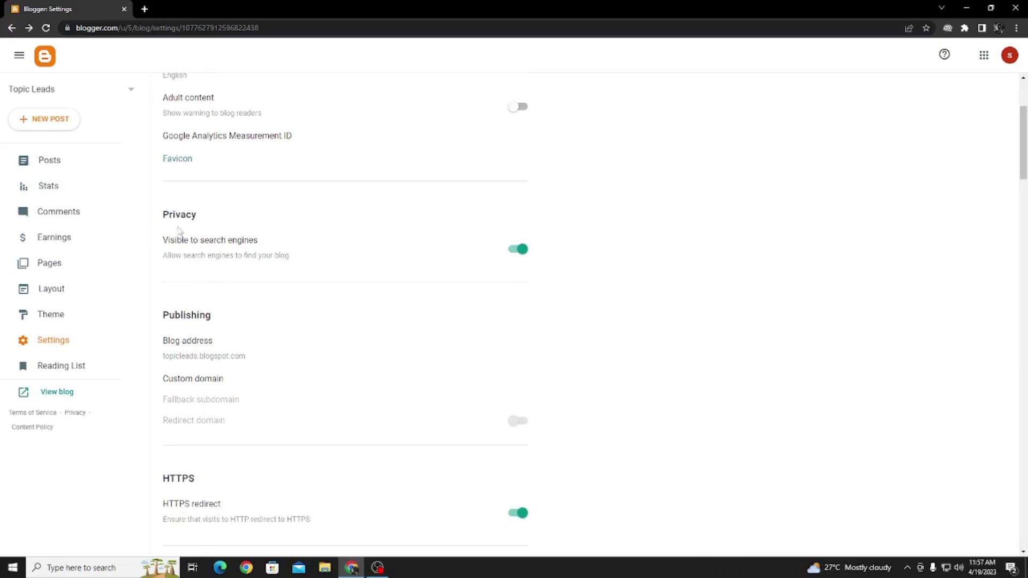
left_click_drag(164, 217, 272, 244)
left_click(156, 257)
left_click_drag(159, 240, 265, 242)
left_click(146, 249)
scroll(218, 309, "down", 2)
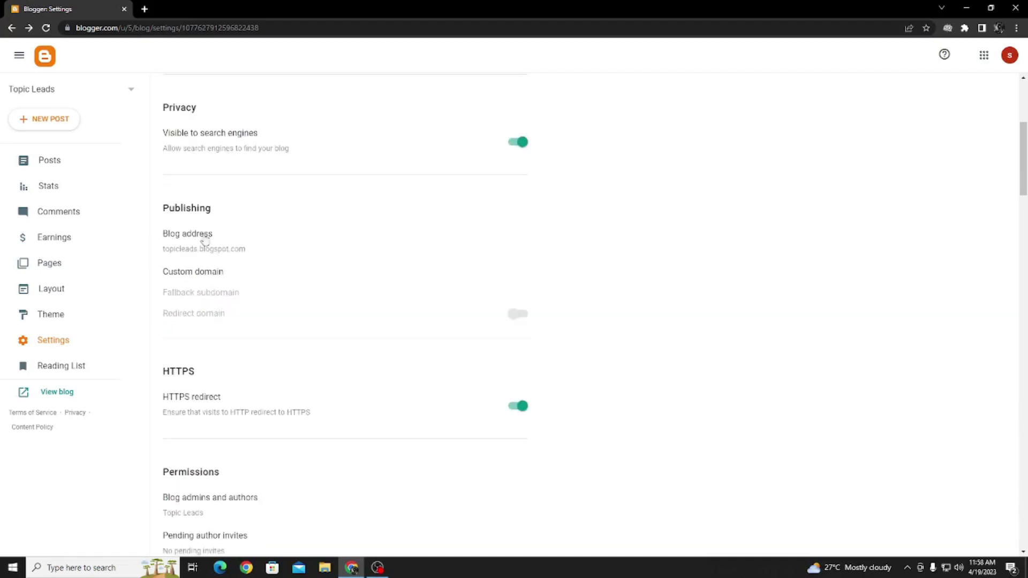
Examine the blog address under Publishing, opening its editor and cancelling without any change
left_click_drag(225, 211, 161, 209)
left_click(147, 234)
left_click(188, 253)
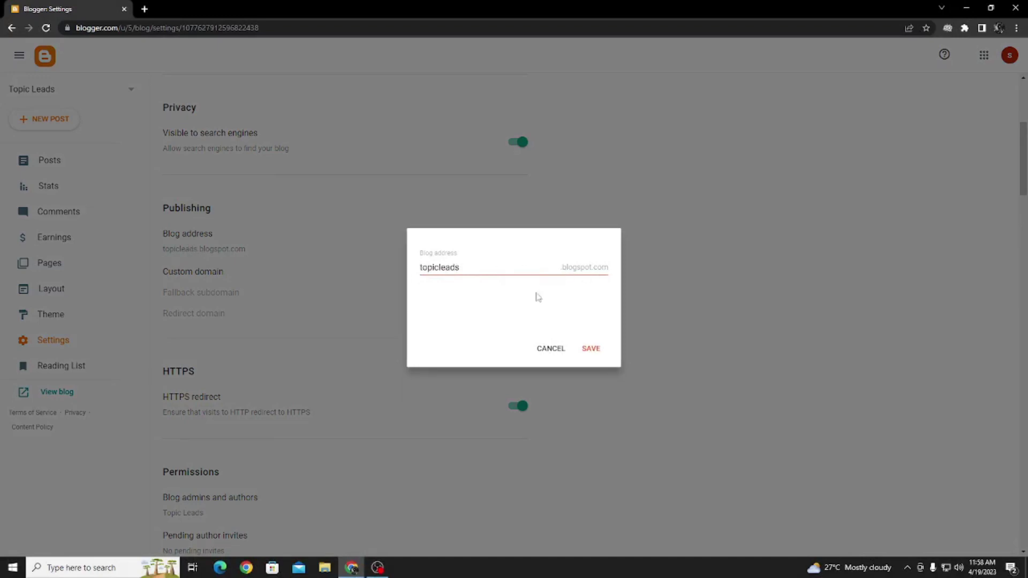
left_click(551, 349)
left_click_drag(251, 253, 201, 256)
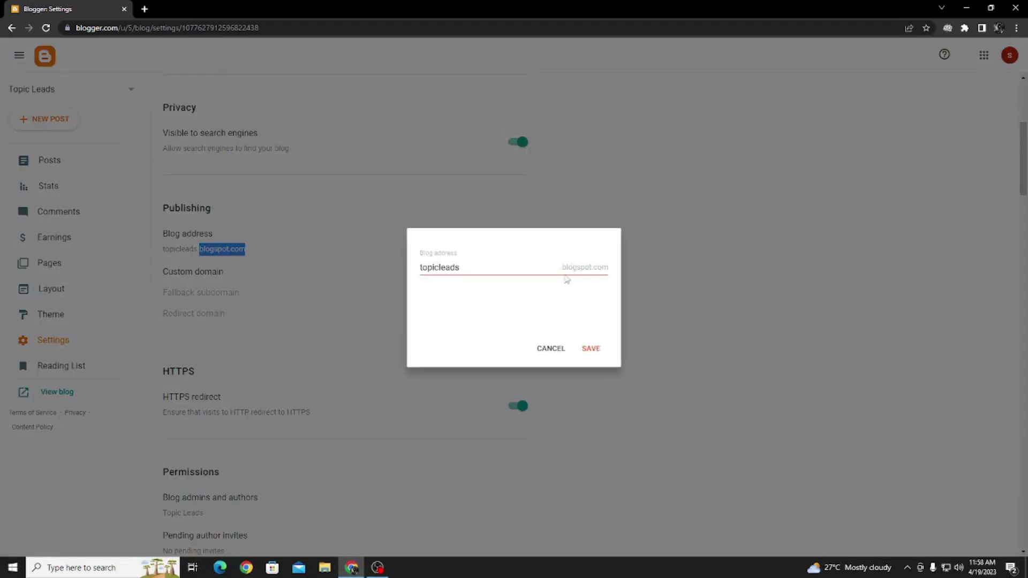
left_click(551, 349)
left_click(249, 249)
left_click(553, 350)
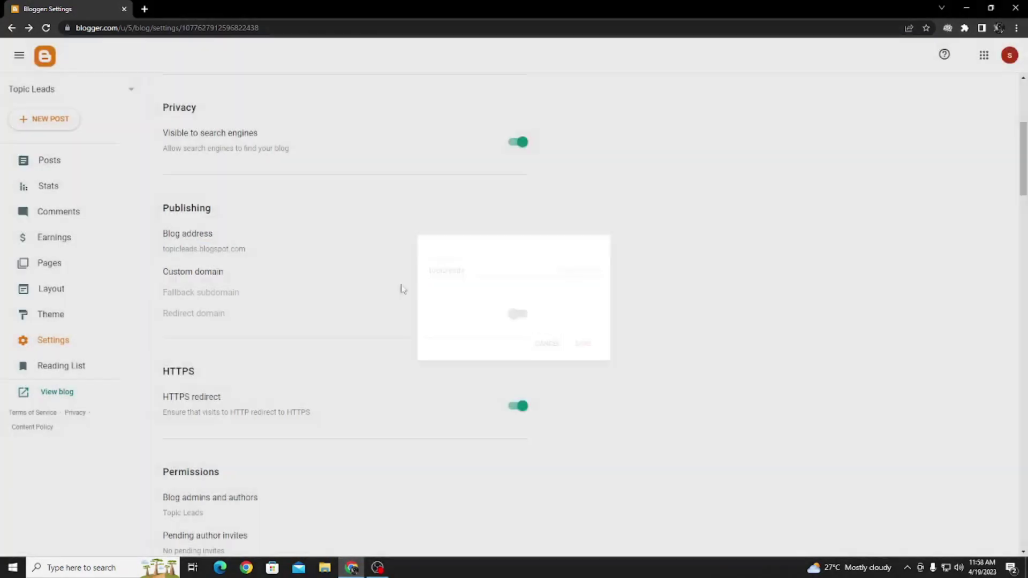
left_click_drag(163, 250, 248, 250)
left_click(149, 256)
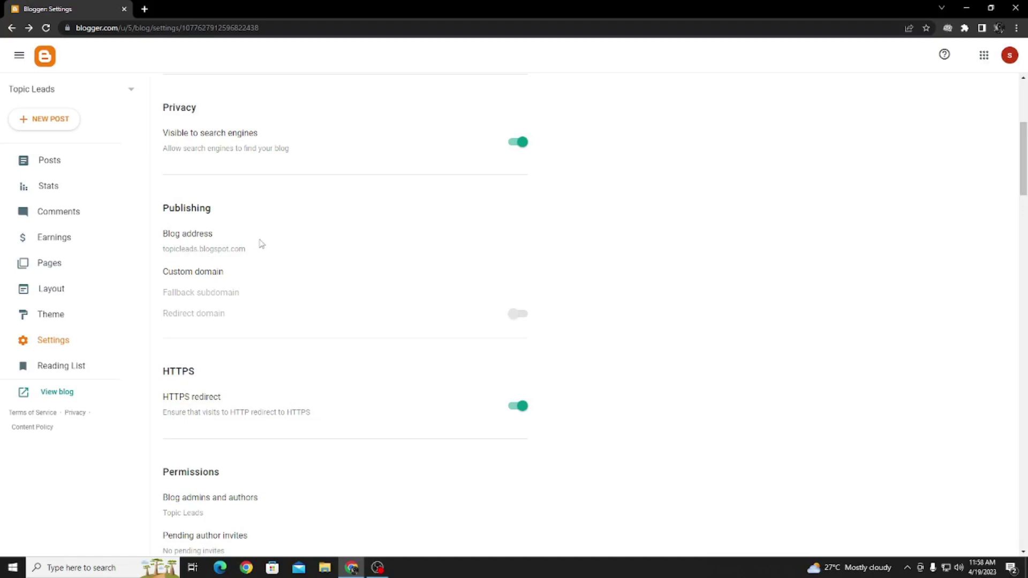
Open the to do list file from the desktop in Notepad and add the enlarged note "Domain <---" in a blank area
key("super+d")
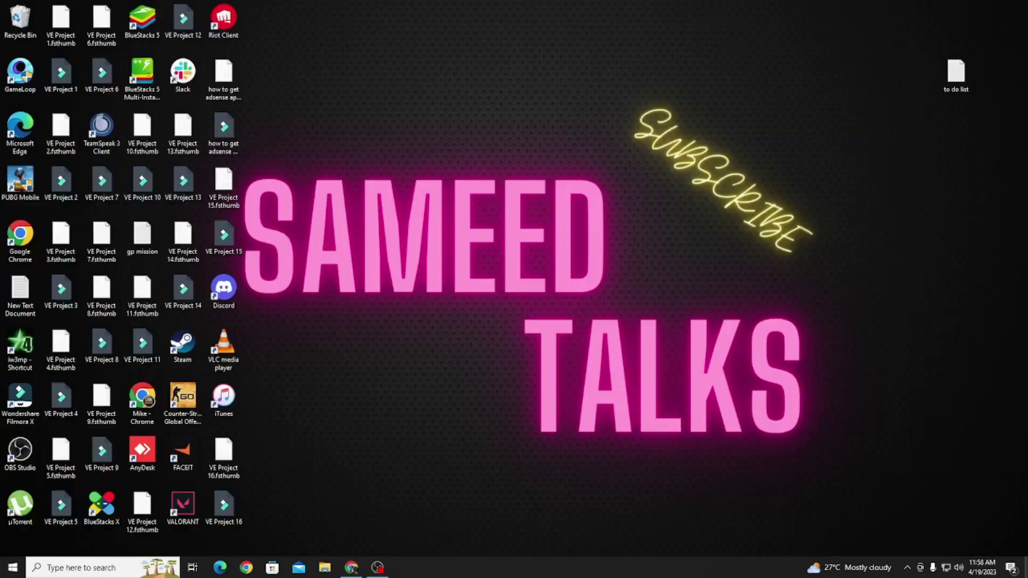
double_click(955, 75)
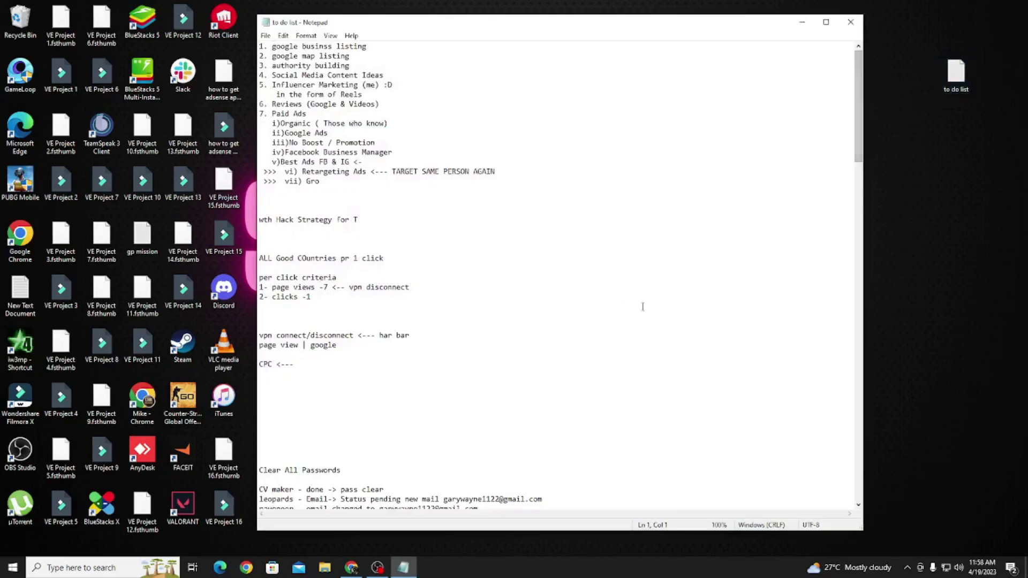
scroll(609, 267, "down", 20)
left_click_drag(860, 287, 862, 465)
scroll(532, 165, "up", 14)
scroll(347, 78, "down", 1)
scroll(328, 87, "up", 5)
left_click(297, 64)
key("Return")
key("Return")
type("Domain ")
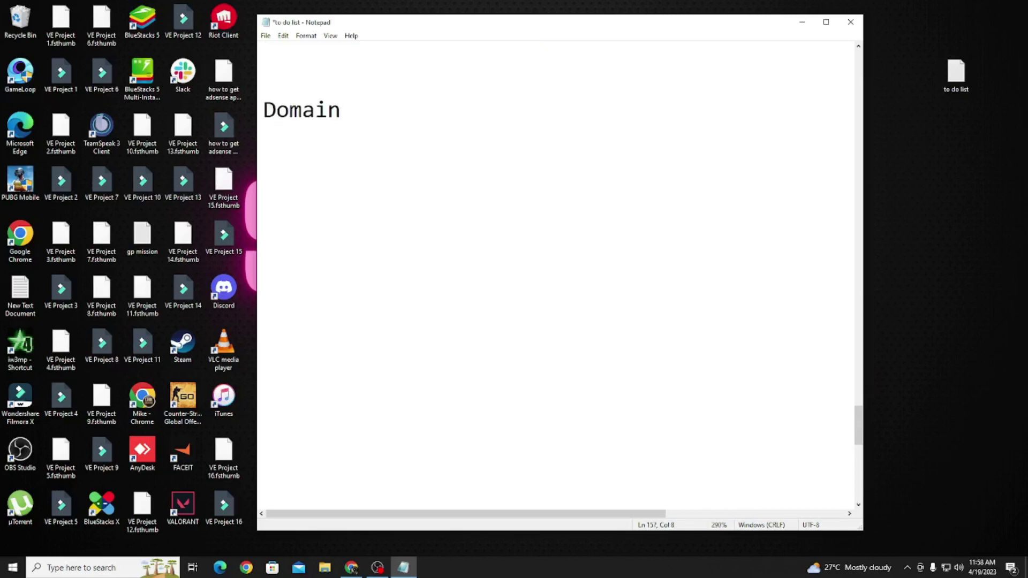
type("<---")
Switch back to Blogger in Chrome, copy the address topicleads.blogspot.com and load the blog in a new tab
left_click(351, 567)
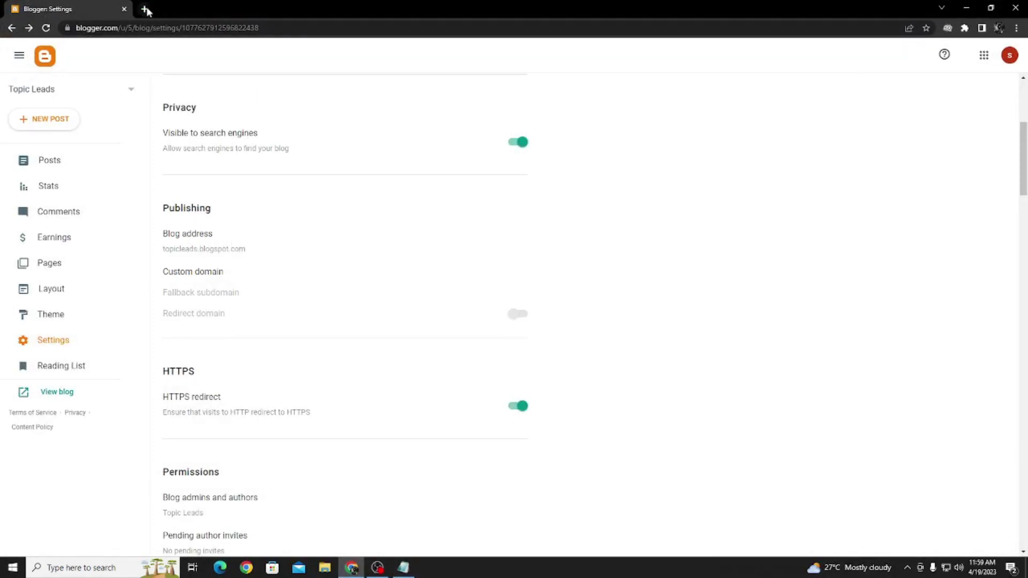
left_click_drag(242, 249, 168, 250)
key("ctrl+c")
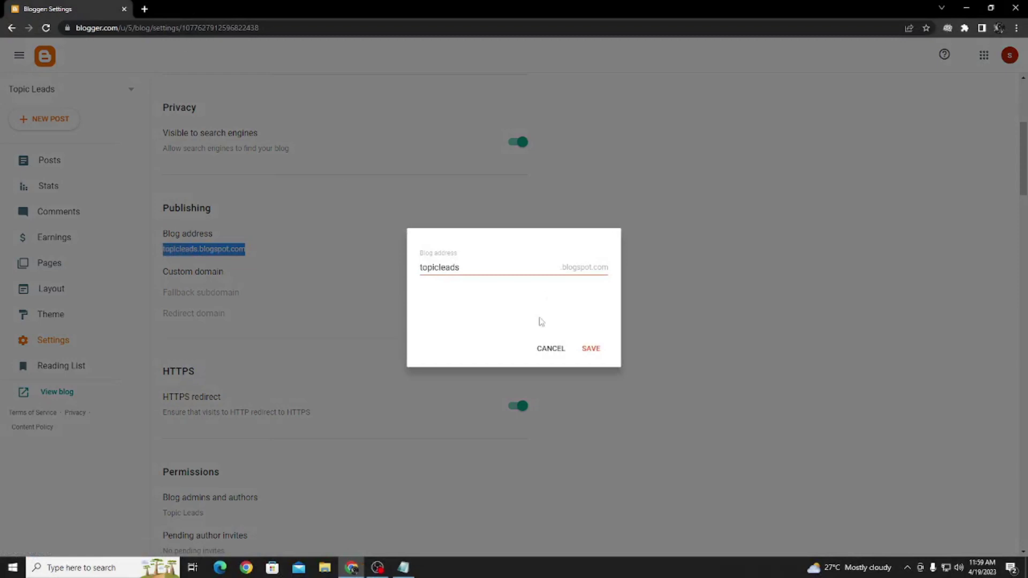
left_click(552, 348)
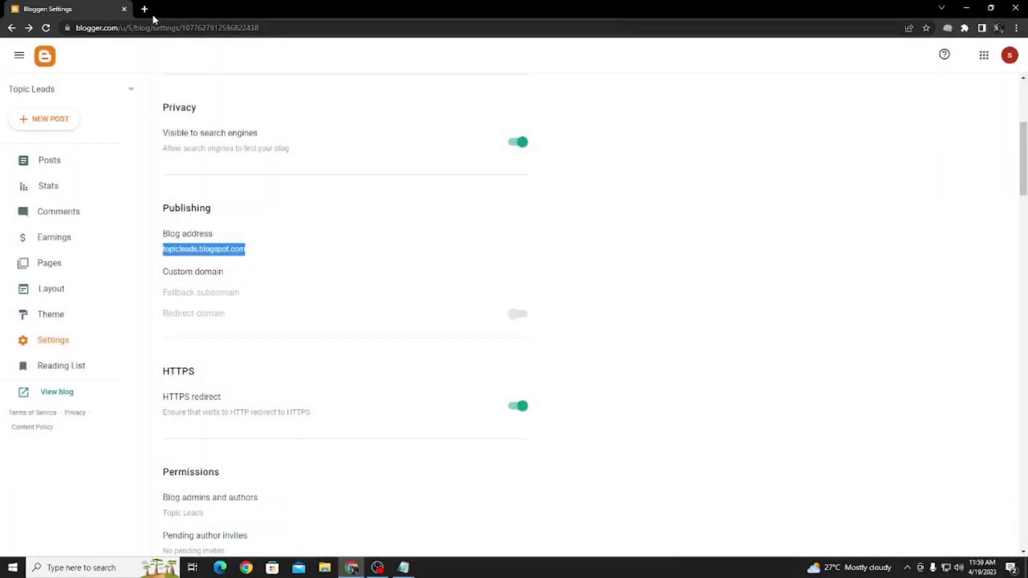
left_click(144, 8)
key("ctrl+v")
key("Return")
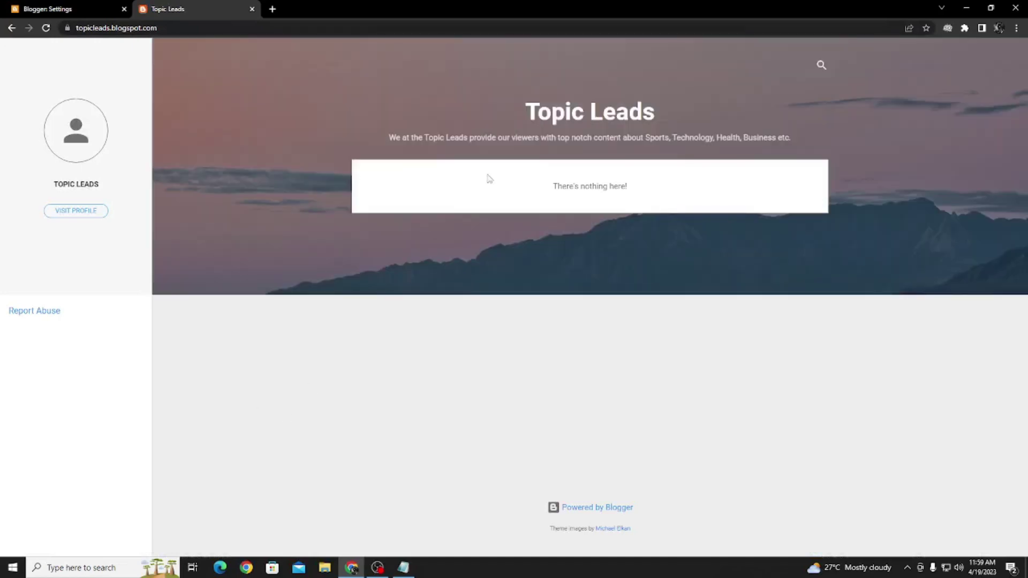
Enter topicleads.com as the address in another new tab and highlight it without loading the site
left_click(273, 9)
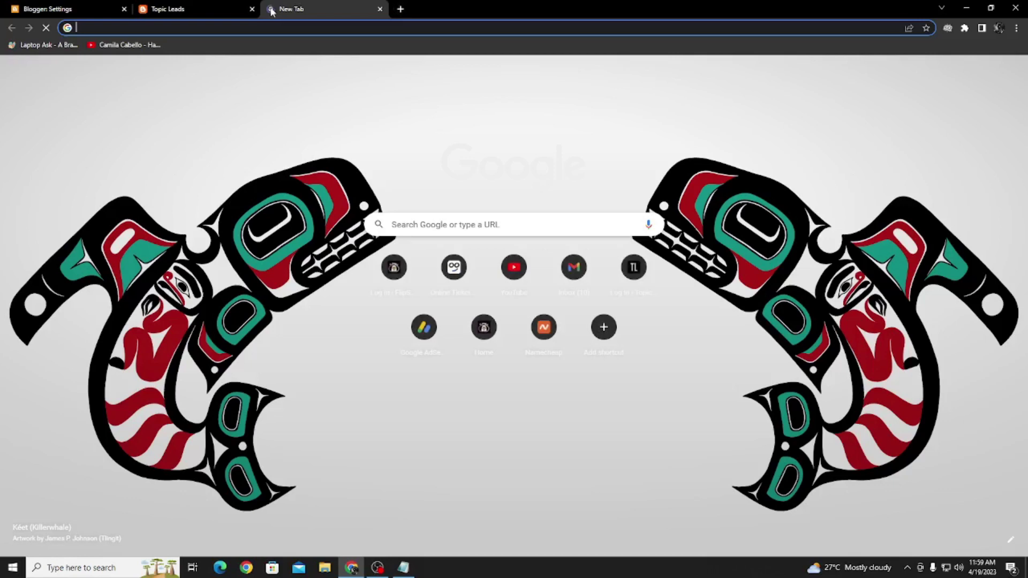
type("topicleads.com")
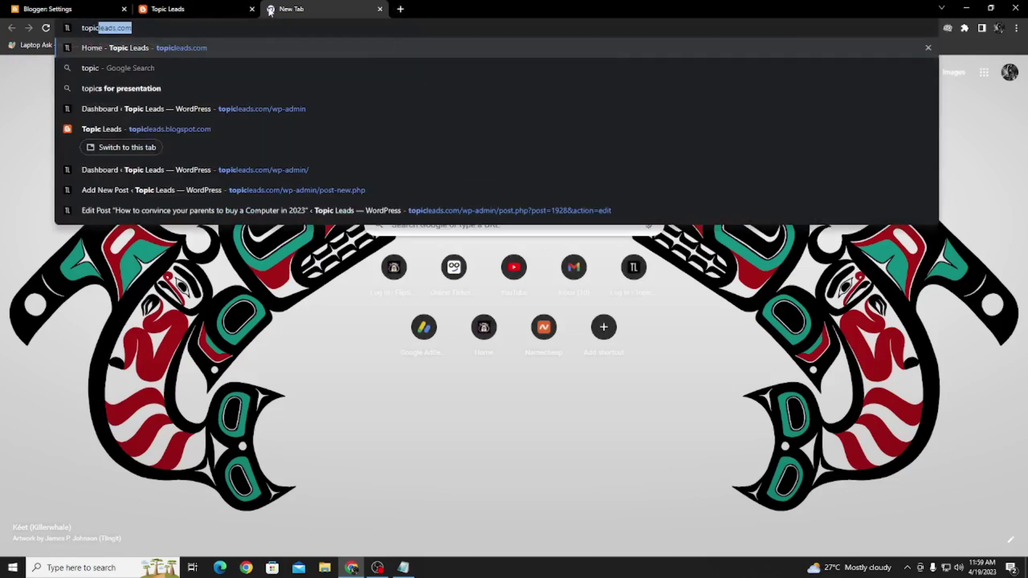
key("Right")
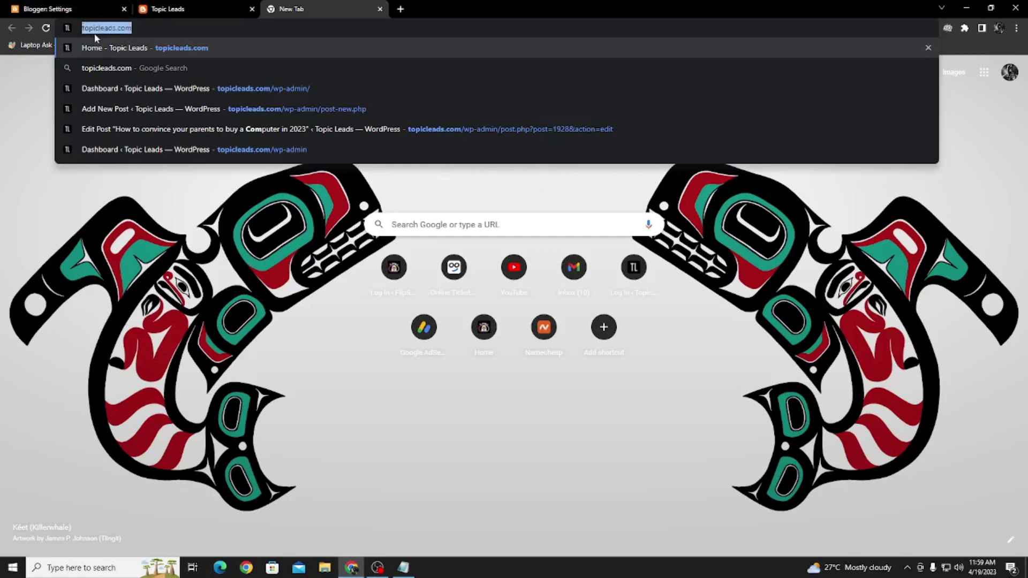
left_click(28, 89)
left_click(128, 28)
left_click(128, 27)
left_click_drag(126, 28, 70, 26)
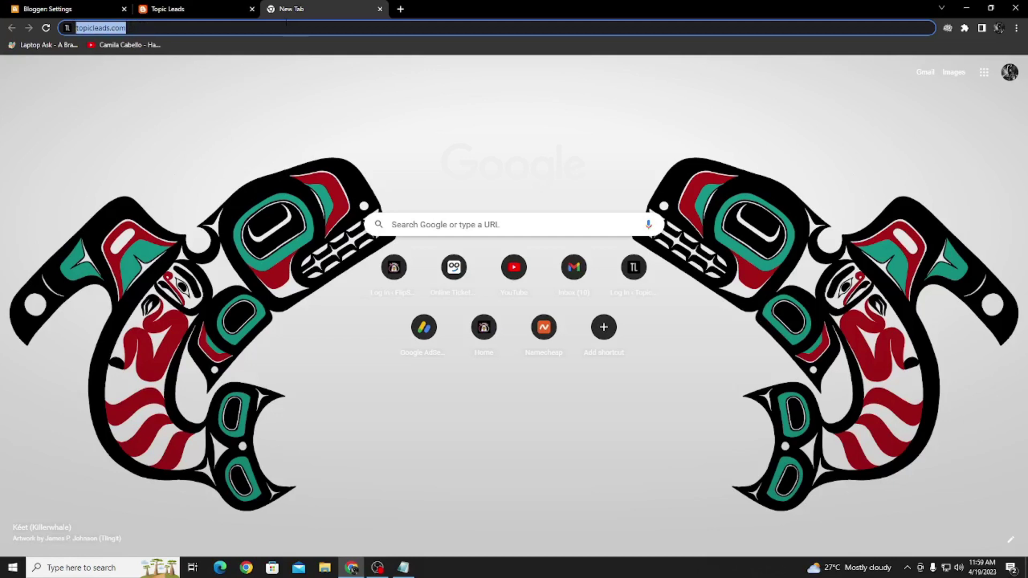
Search Google for "godaddy/com" and open the sponsored GoDaddy official site
type("godaddy/c")
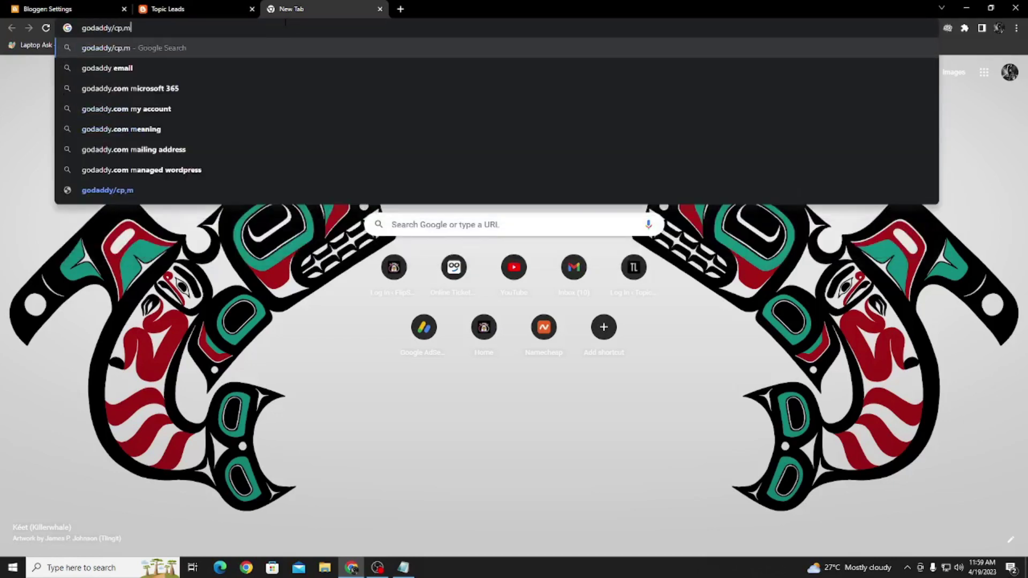
type("om")
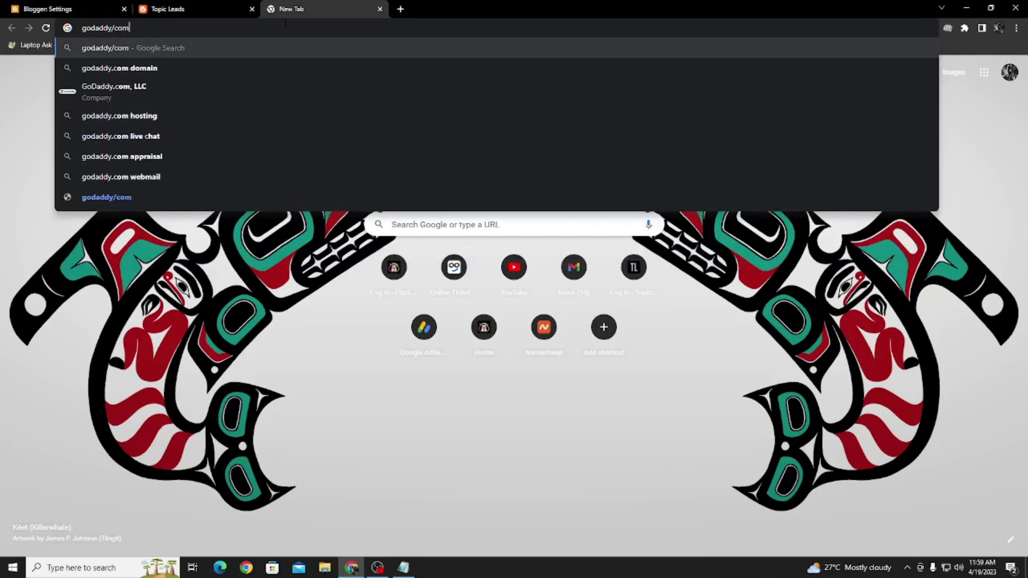
key("Return")
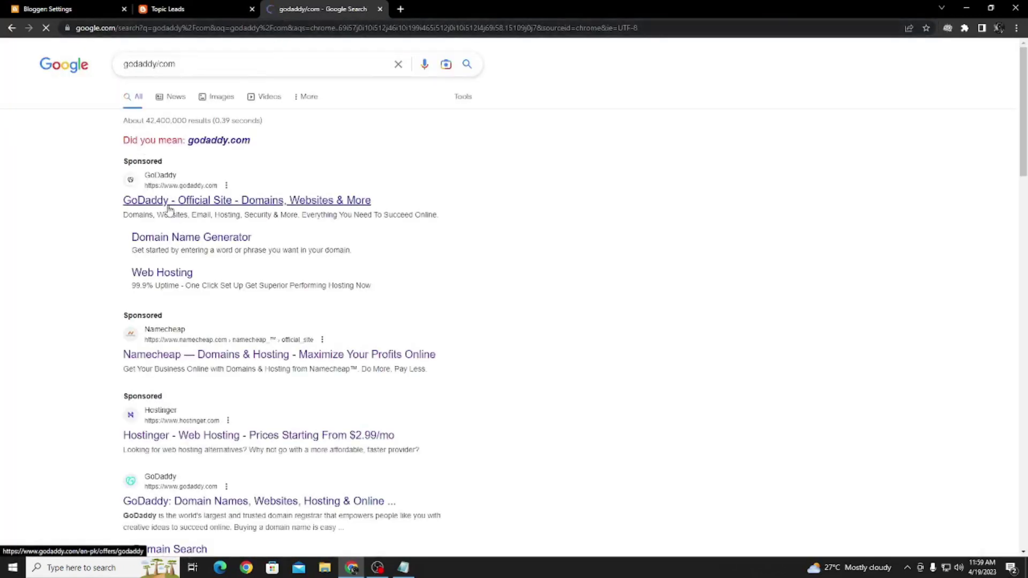
left_click(278, 203)
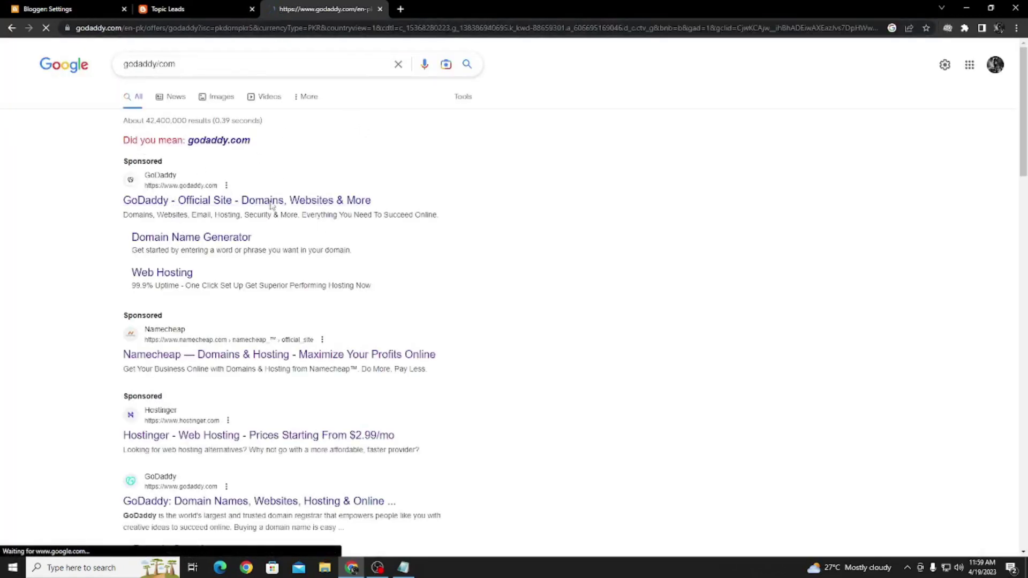
Look over GoDaddy's domain search and first-year .com price, and close the page
scroll(344, 287, "down", 4)
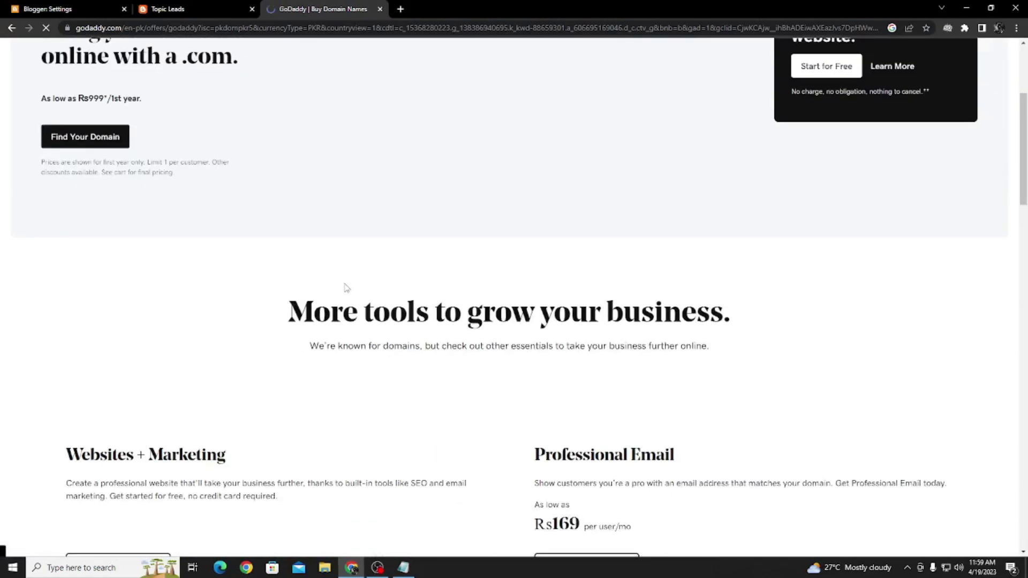
scroll(344, 287, "up", 4)
left_click(183, 119)
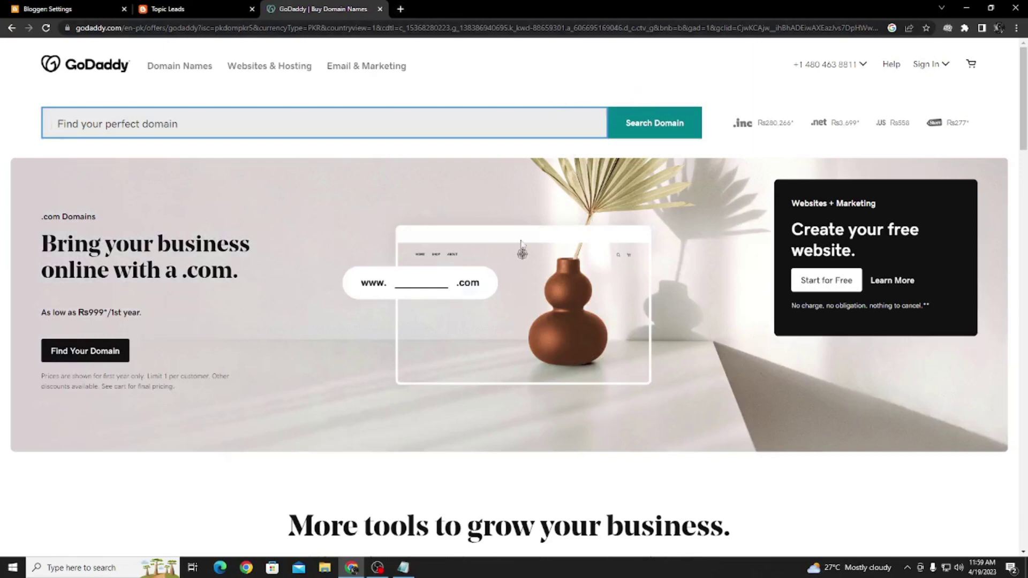
left_click_drag(81, 312, 136, 312)
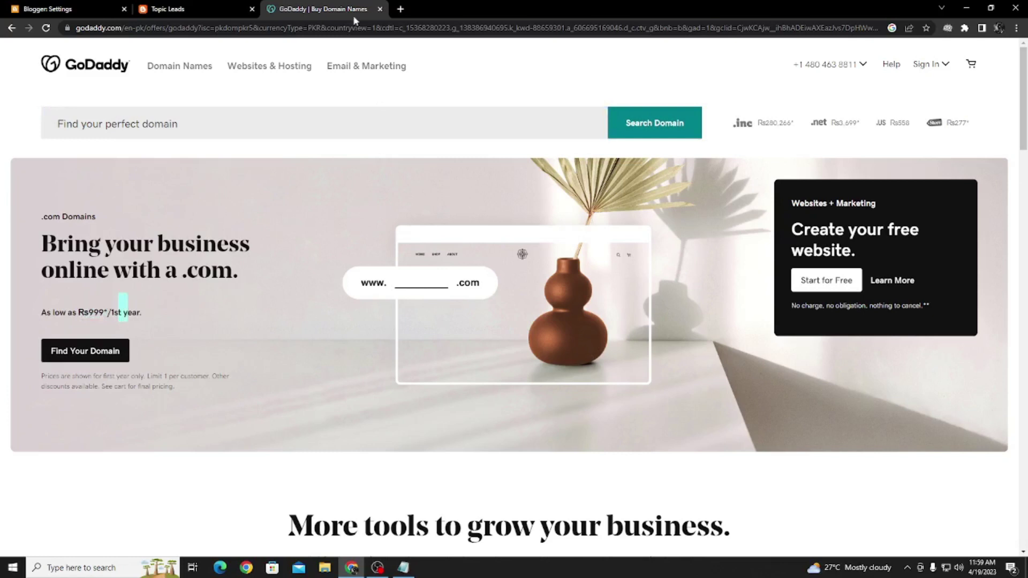
left_click(379, 9)
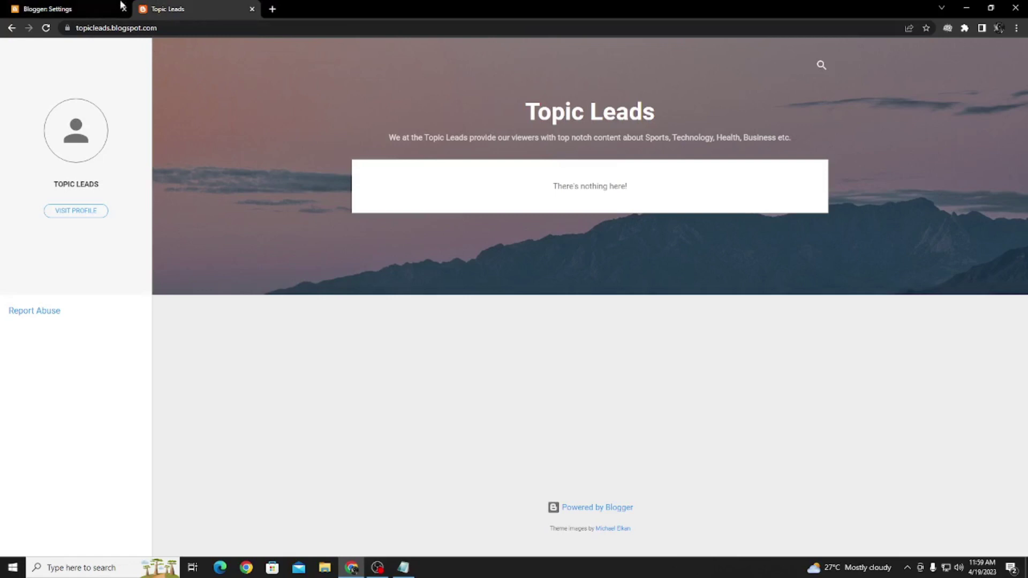
Return to the Blogger settings and review the blog address and the HTTPS redirect section
left_click(85, 8)
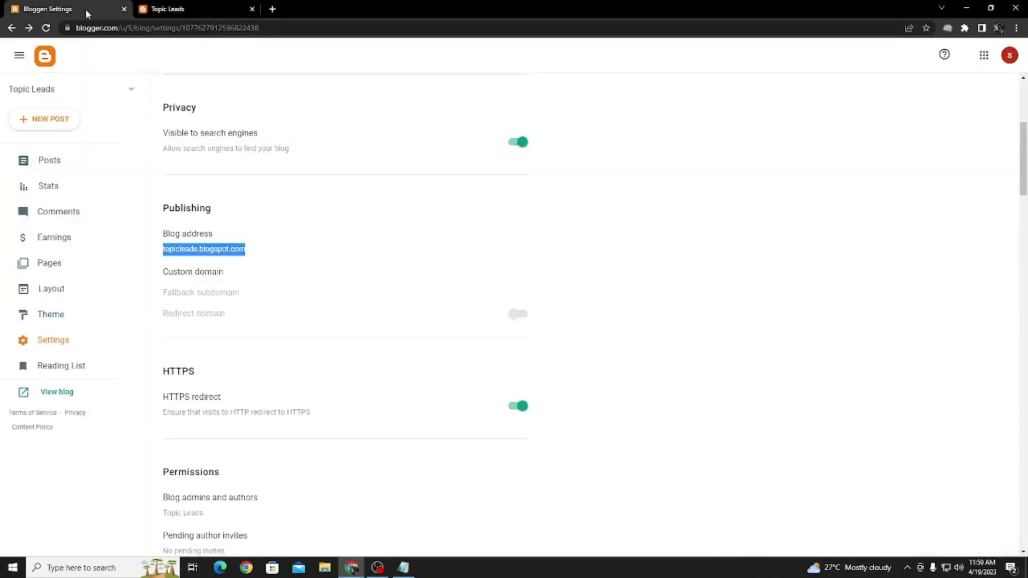
left_click(156, 254)
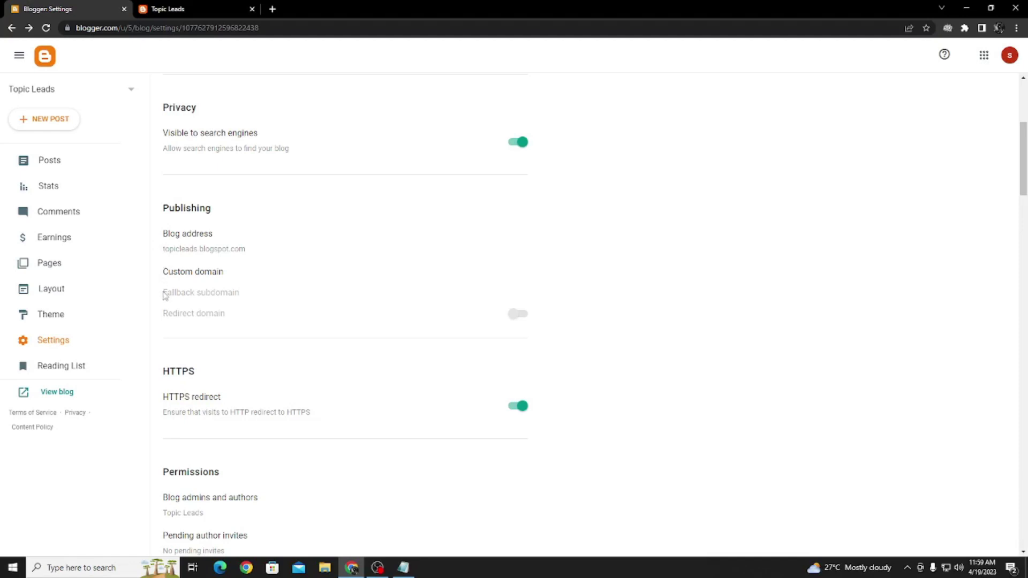
left_click_drag(162, 250, 245, 255)
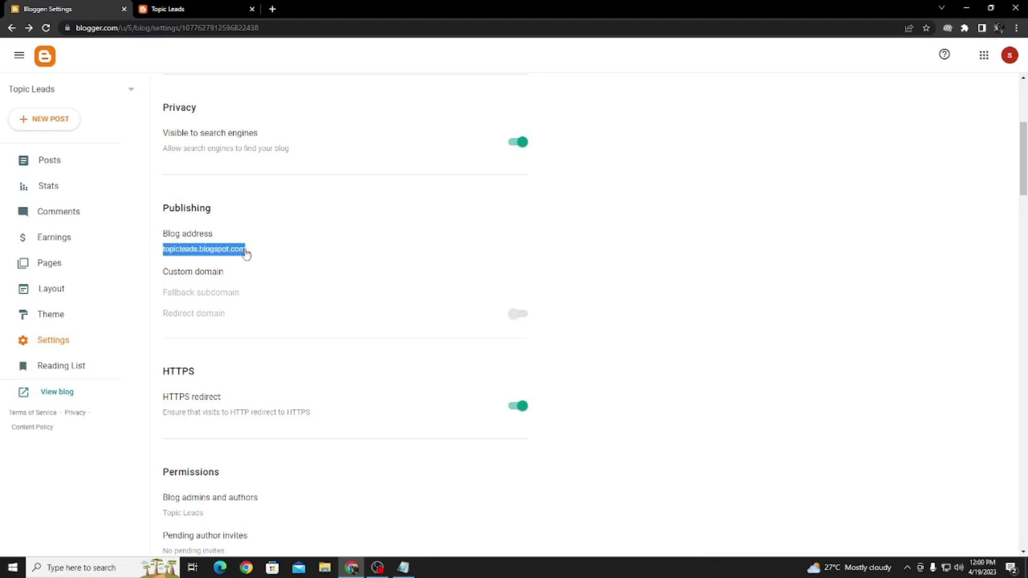
left_click(664, 272)
scroll(664, 273, "down", 3)
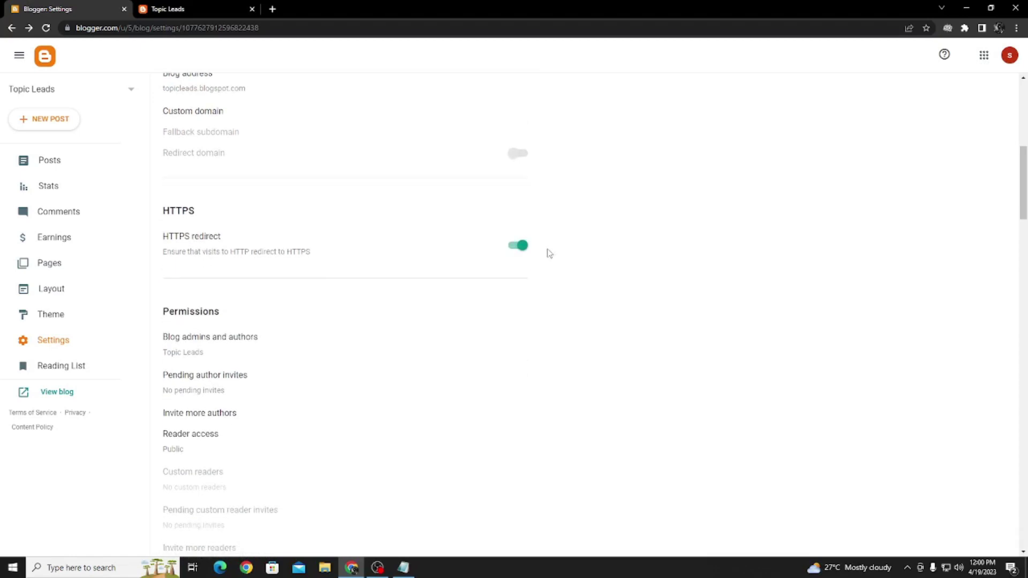
Review the HTTPS redirect setting and the Permissions section of the blog settings
left_click_drag(164, 212, 178, 237)
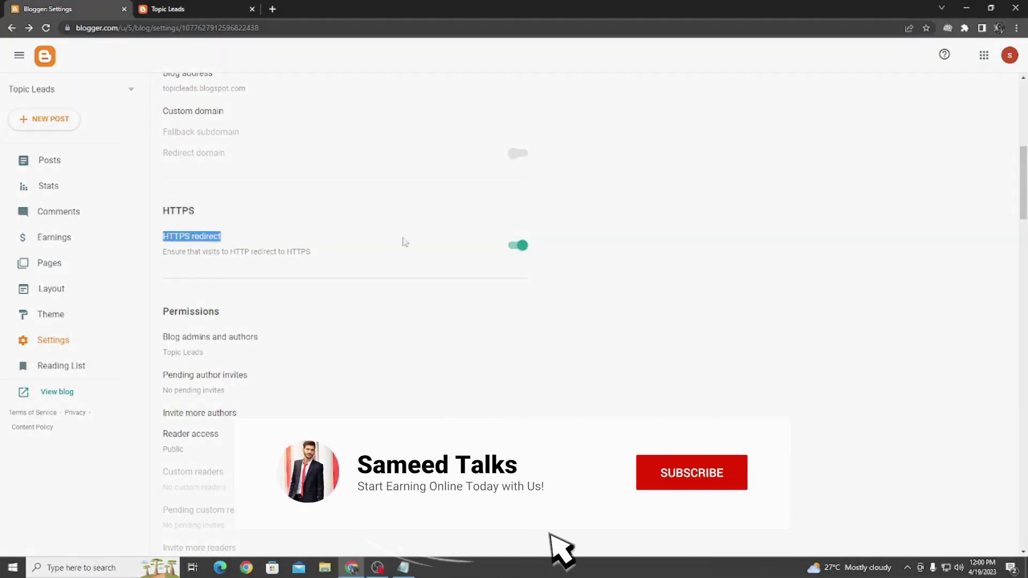
left_click(641, 267)
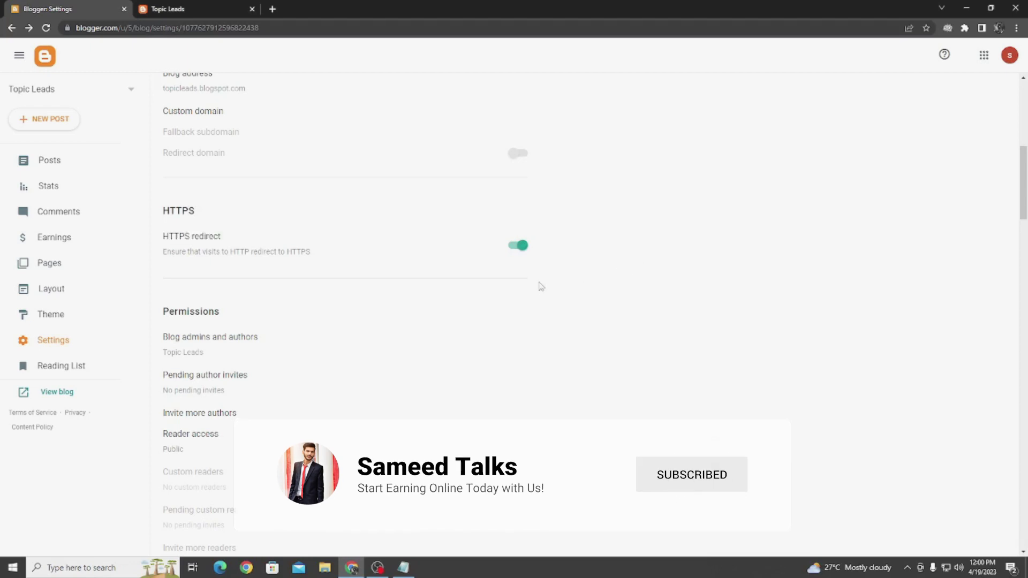
scroll(485, 259, "down", 2)
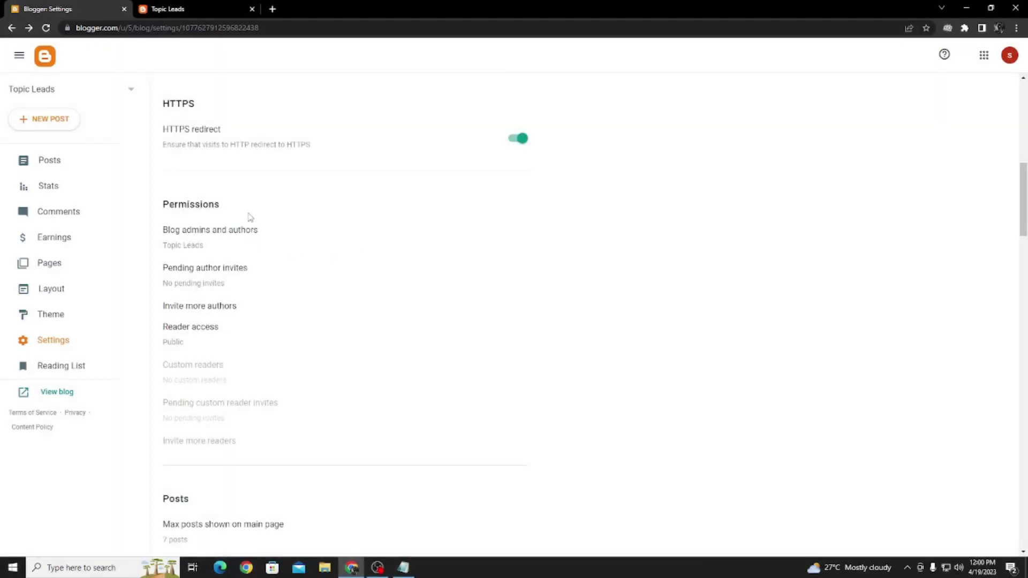
scroll(248, 218, "down", 1)
scroll(179, 202, "up", 1)
scroll(224, 174, "down", 1)
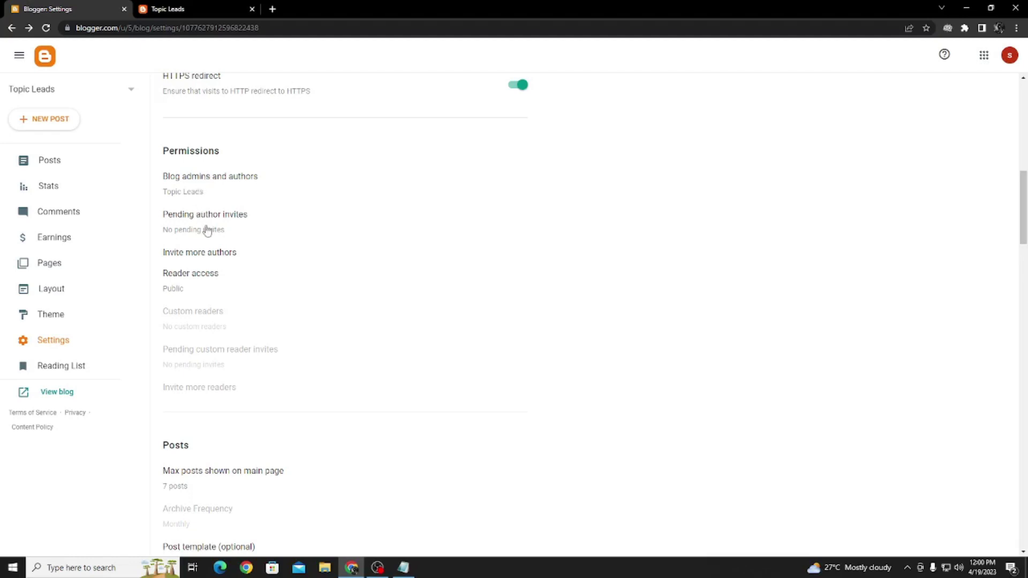
Open the form for inviting more authors and dismiss it without sending an invitation
left_click(193, 256)
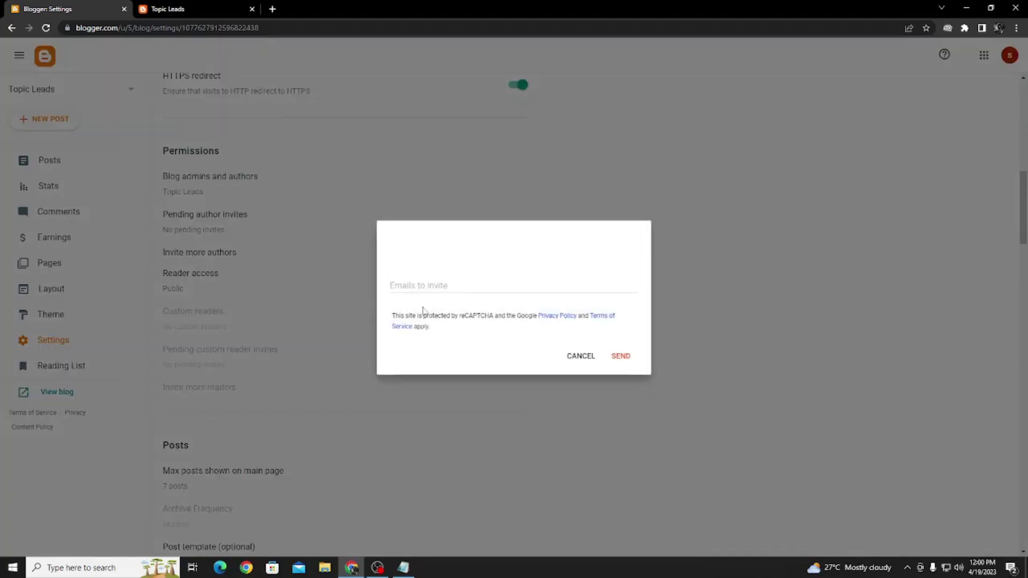
left_click(488, 286)
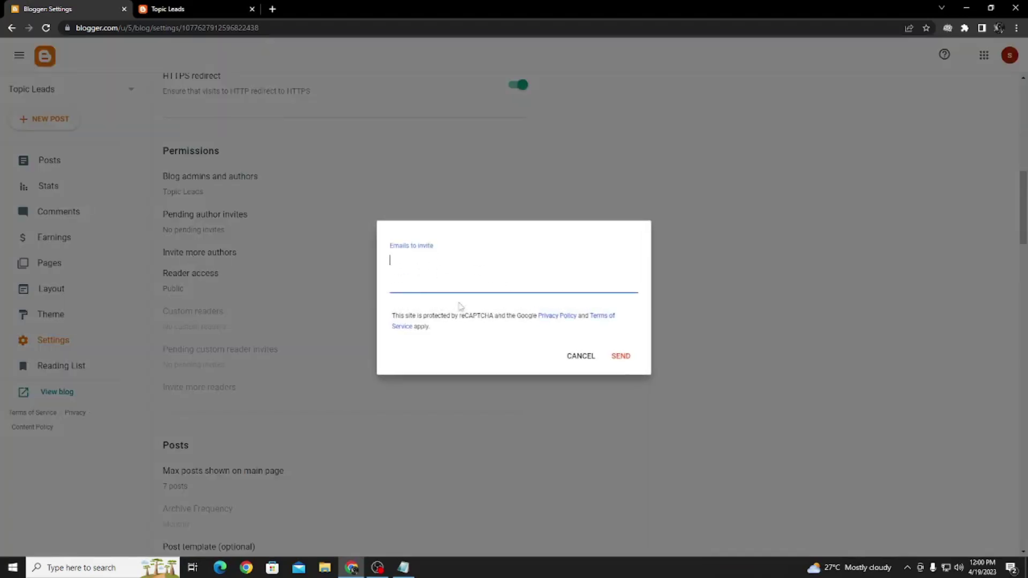
left_click(580, 357)
scroll(466, 278, "down", 4)
scroll(419, 245, "up", 4)
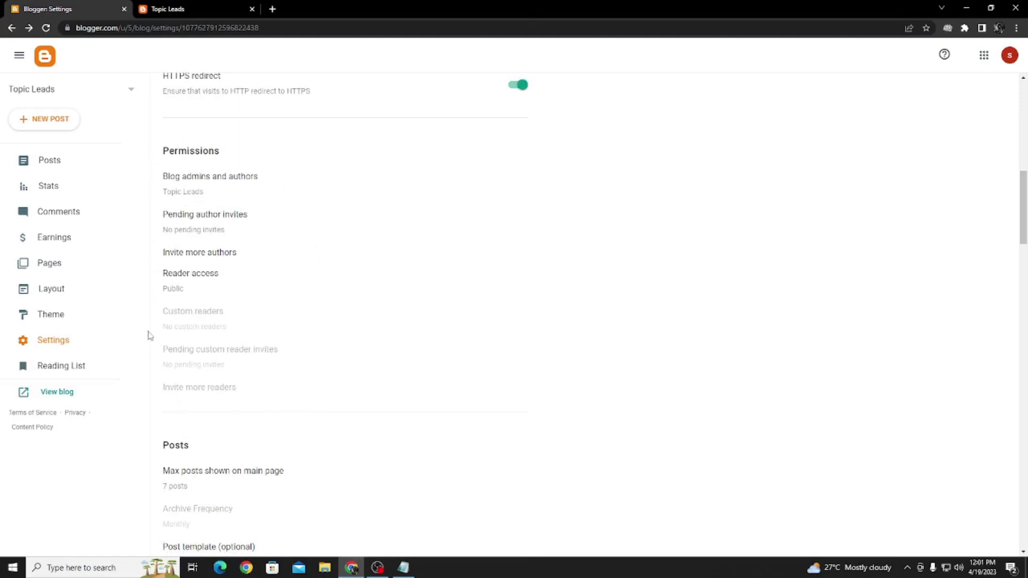
Set the maximum number of posts shown on the main page to 10 and save it
scroll(277, 423, "down", 4)
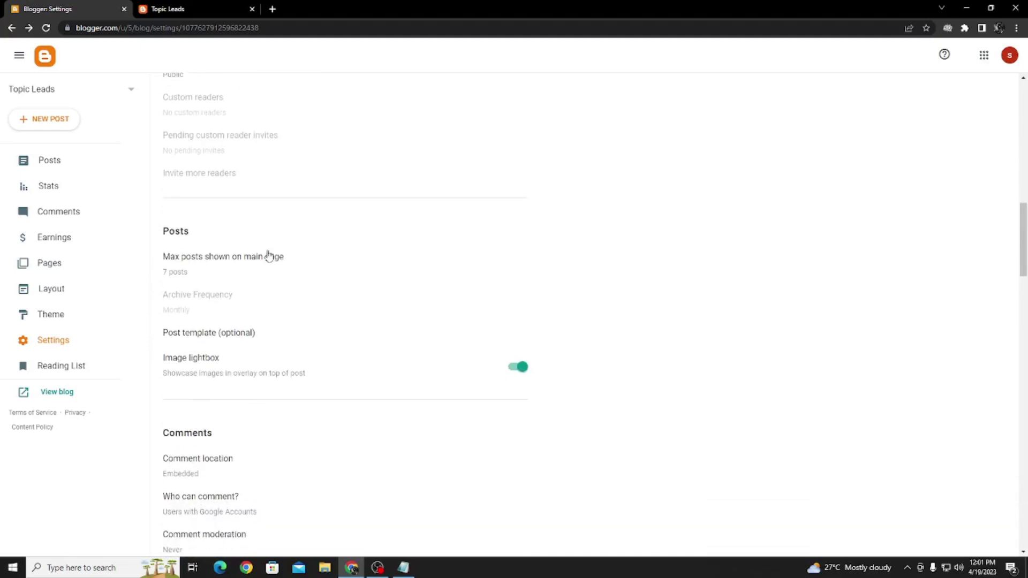
left_click(187, 269)
left_click_drag(450, 269, 407, 269)
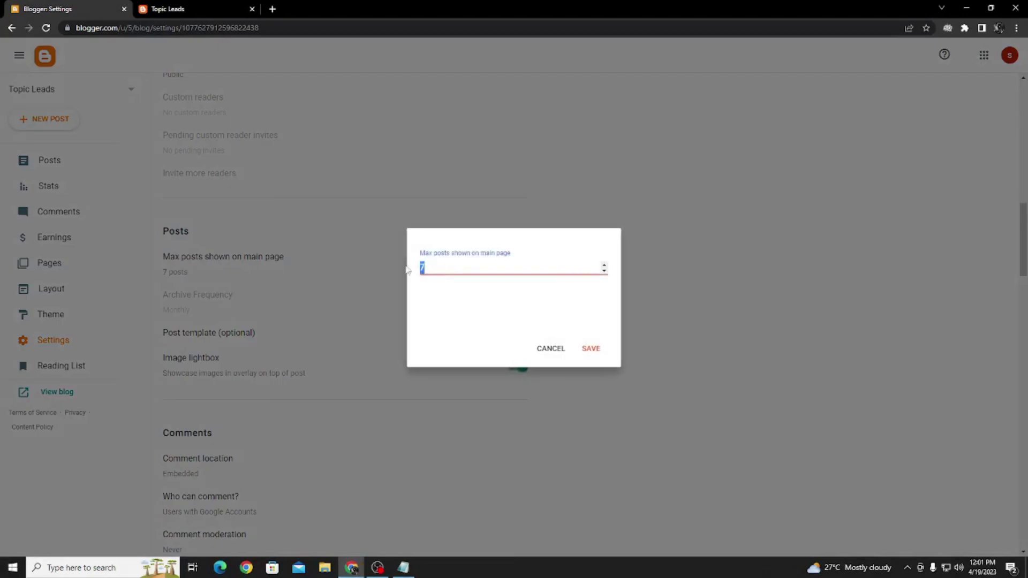
type("10")
left_click(592, 349)
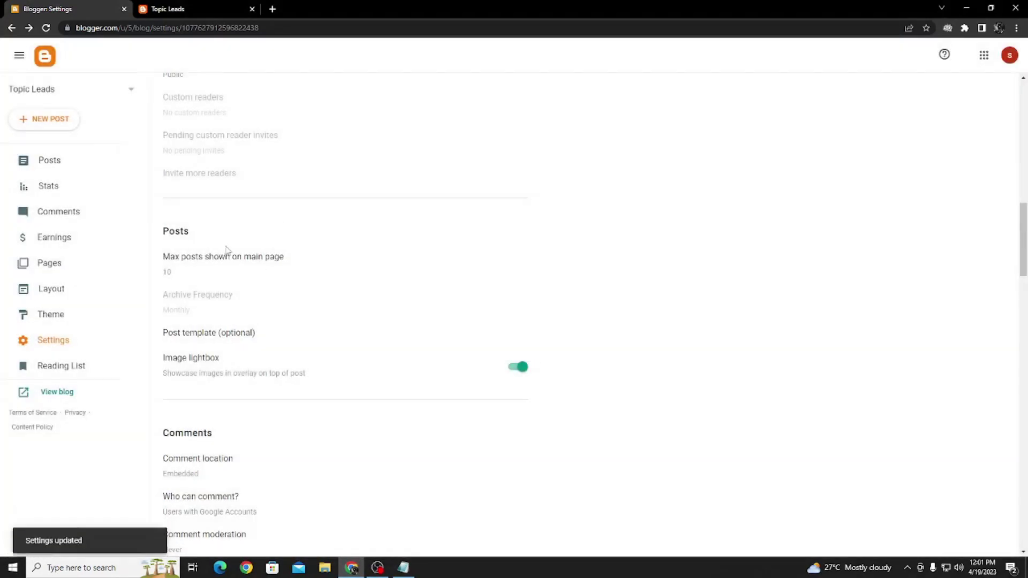
Review the remaining Posts options, the Comments settings and the Email notification settings
scroll(231, 283, "down", 2)
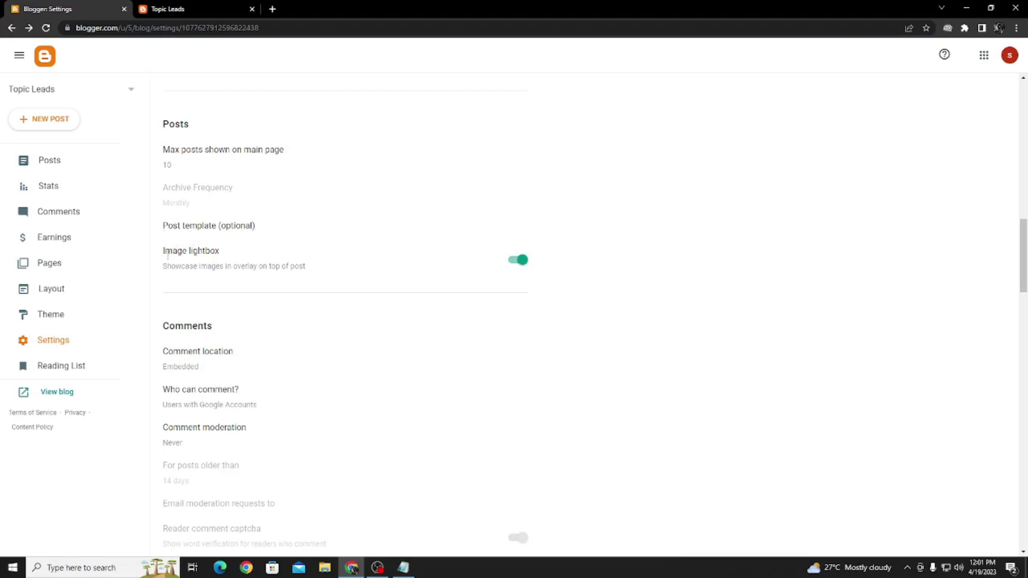
scroll(276, 289, "down", 1)
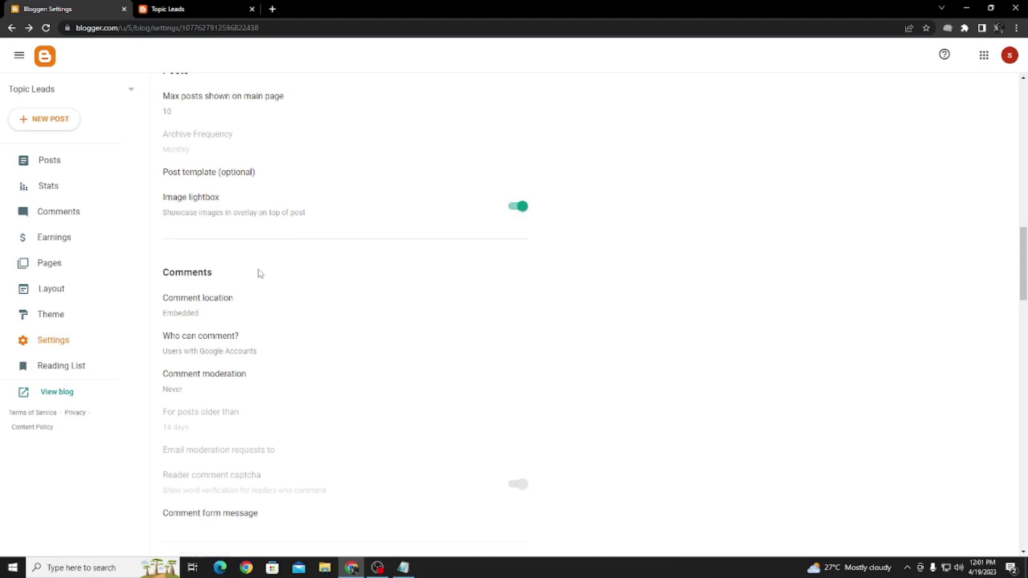
scroll(261, 274, "down", 1)
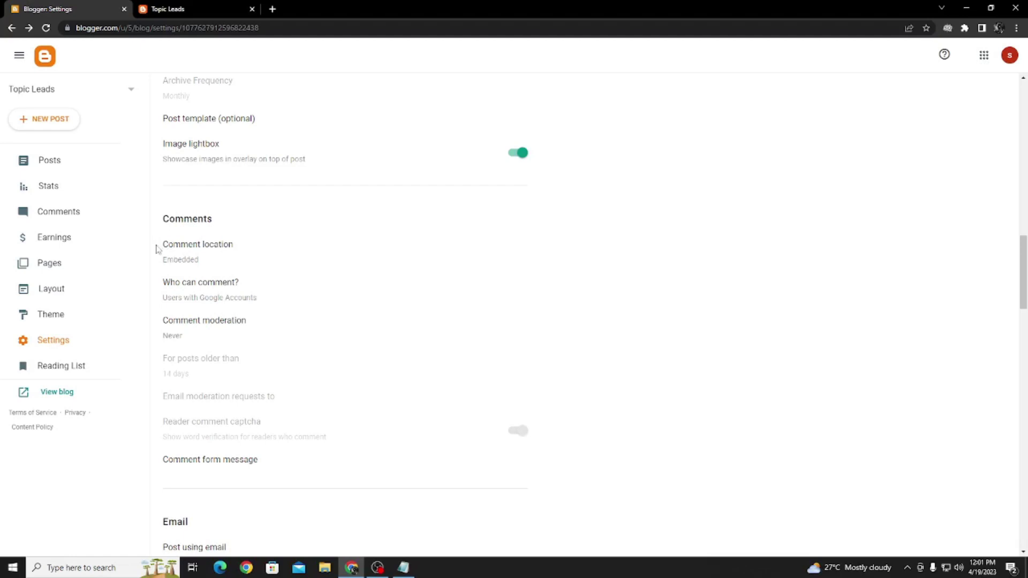
scroll(156, 249, "down", 1)
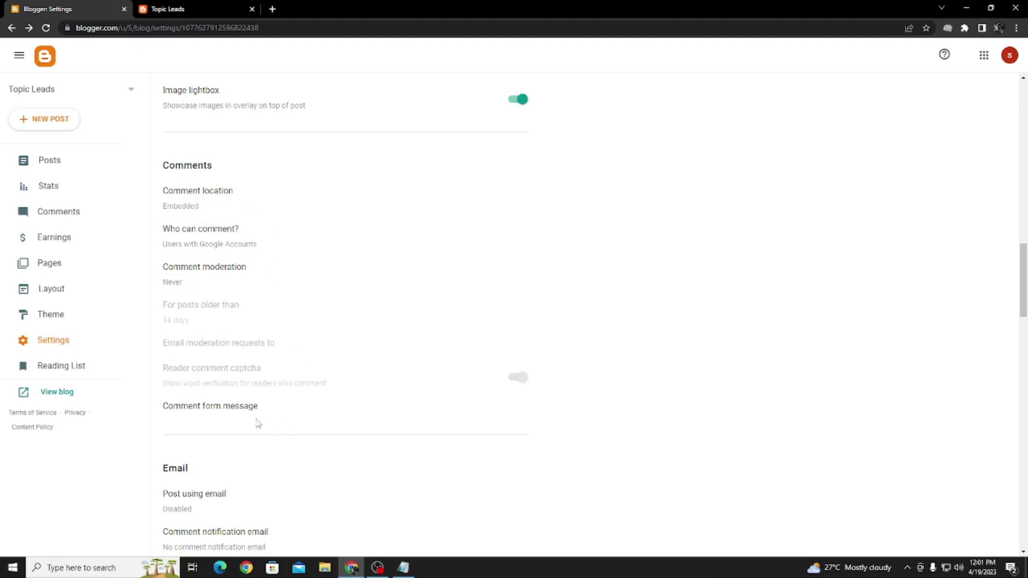
scroll(254, 246, "down", 5)
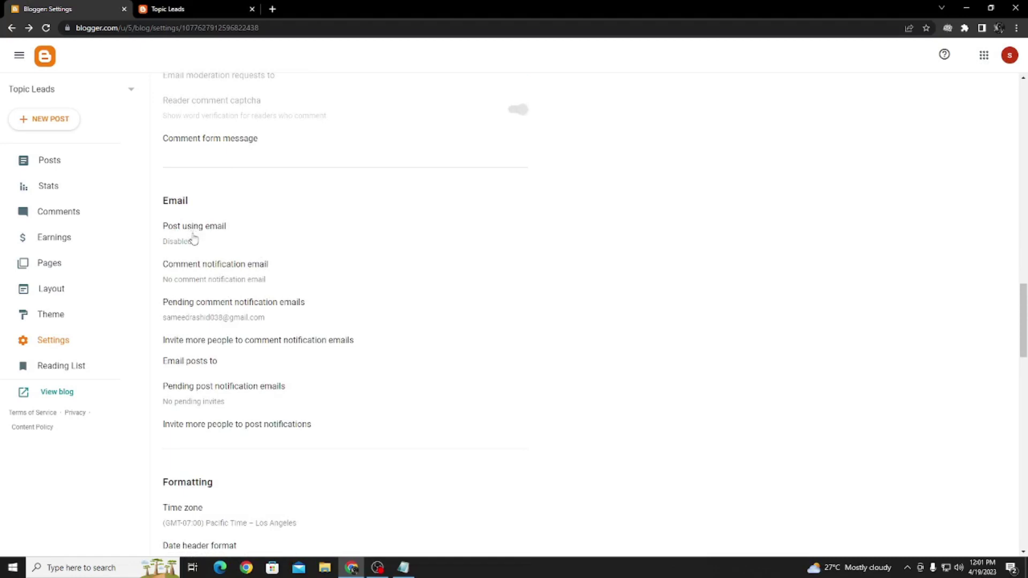
scroll(262, 284, "down", 1)
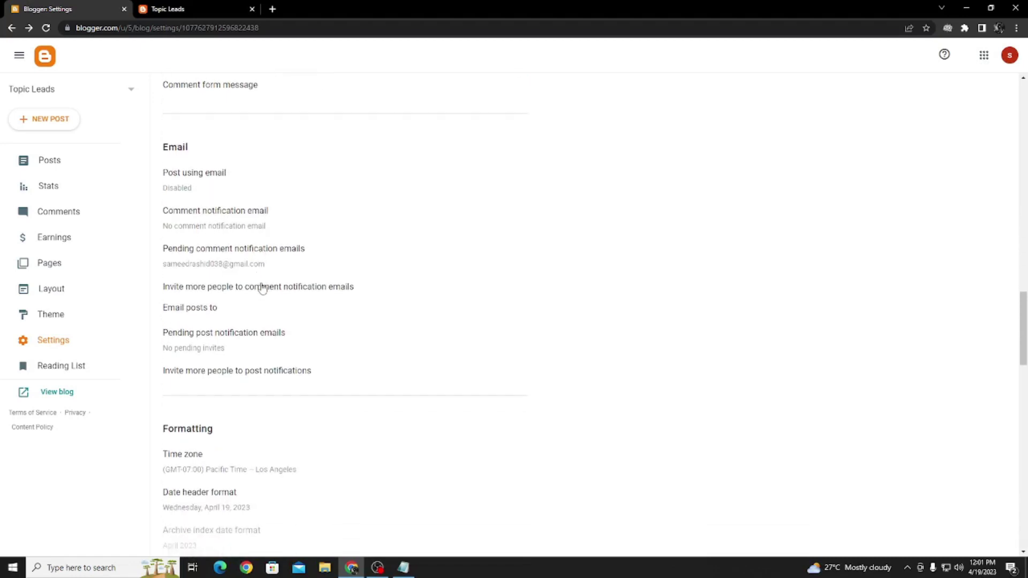
scroll(310, 337, "down", 1)
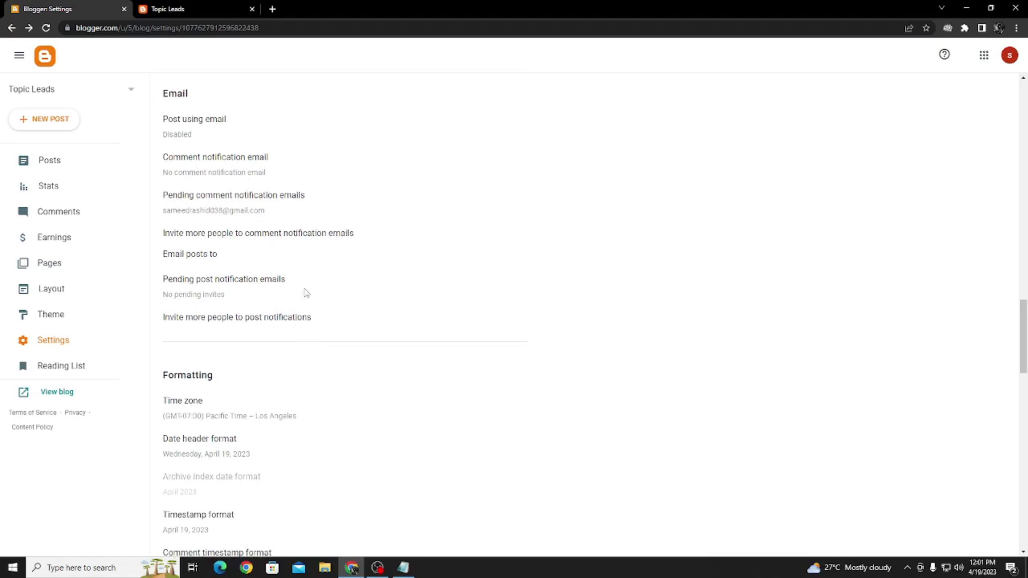
Set the blog's time zone to (GMT+05:00) Pakistan Standard Time – Karachi and save it
scroll(294, 300, "down", 3)
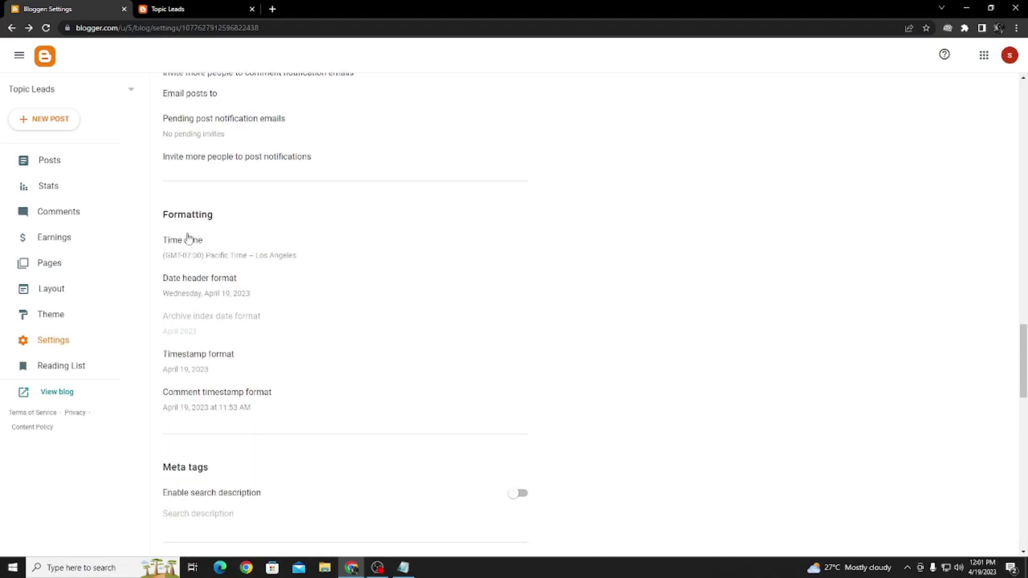
left_click_drag(156, 242, 209, 245)
left_click(261, 259)
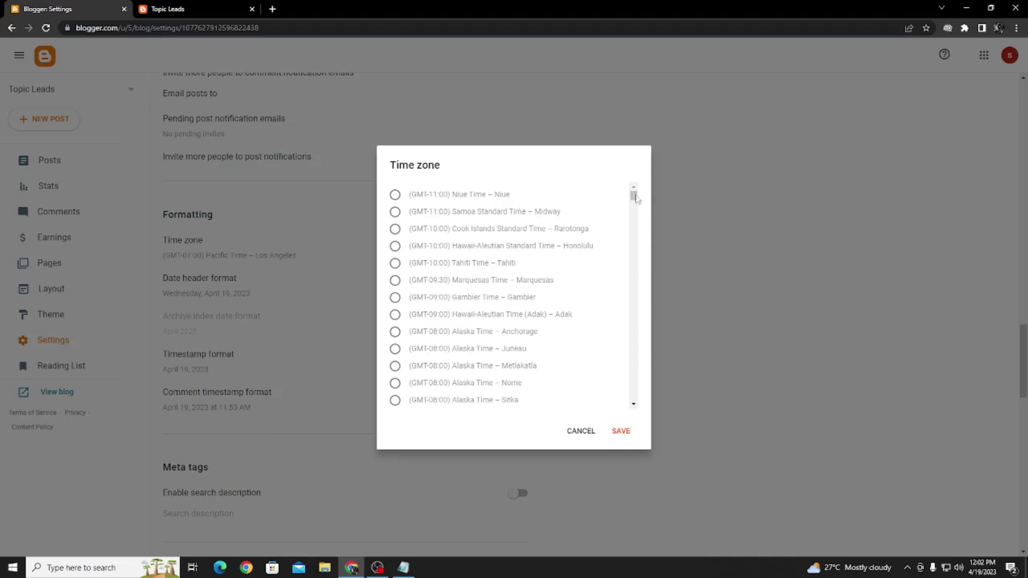
scroll(633, 197, "down", 3)
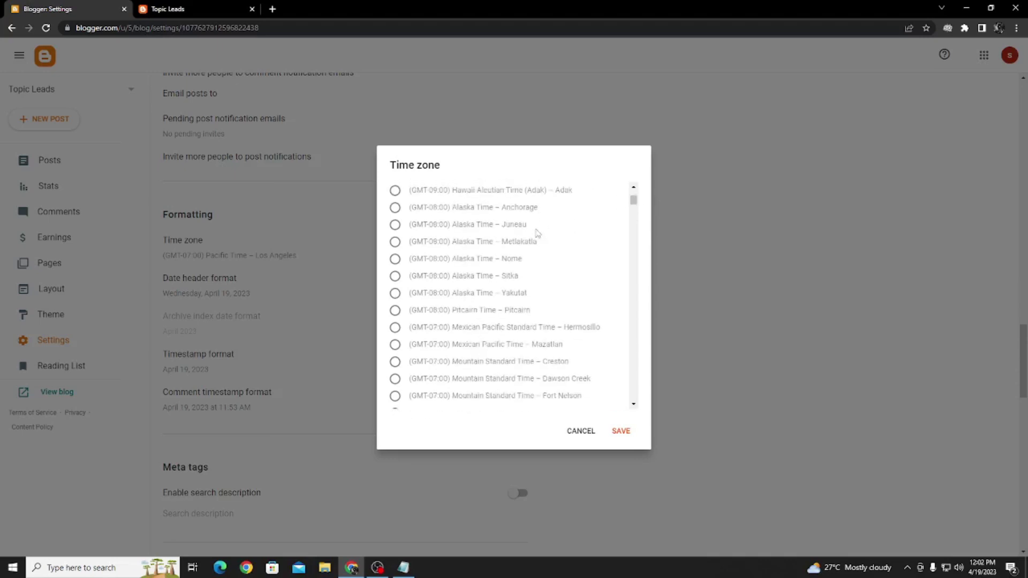
scroll(509, 249, "up", 3)
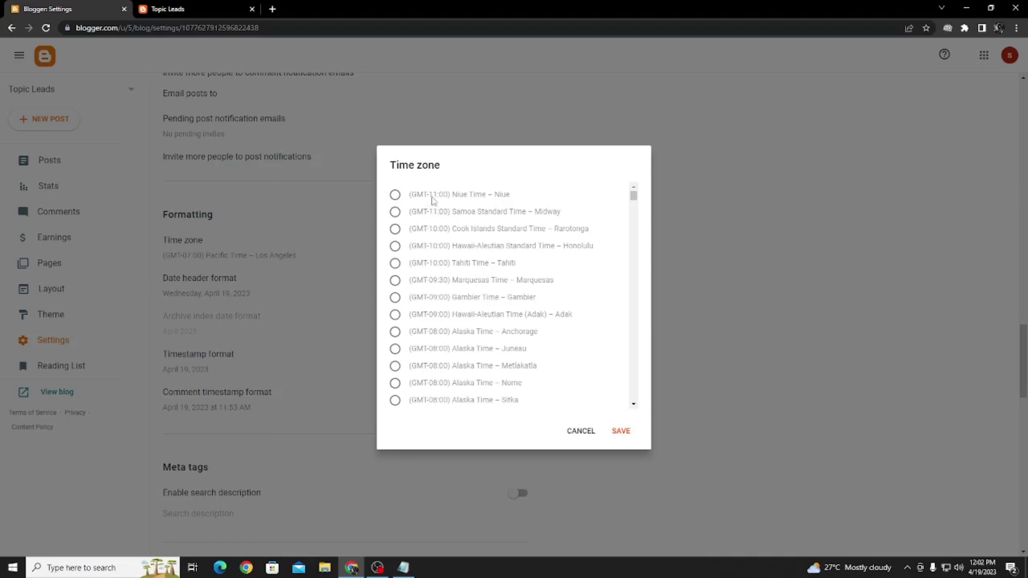
left_click_drag(634, 196, 636, 338)
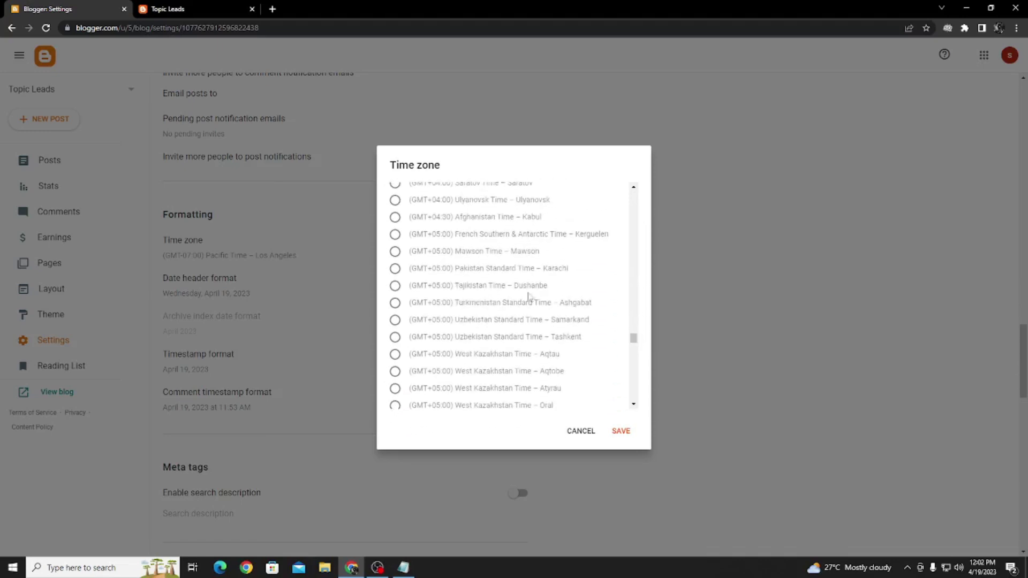
left_click(395, 268)
left_click(620, 432)
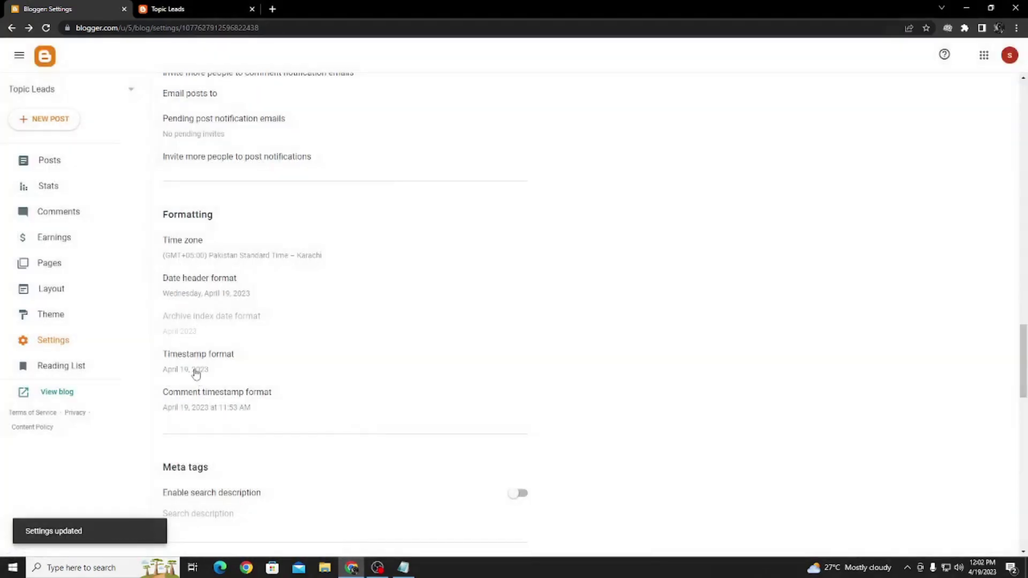
Open the date header format options and save with the Wednesday, April 19, 2023 style selected
scroll(213, 273, "down", 3)
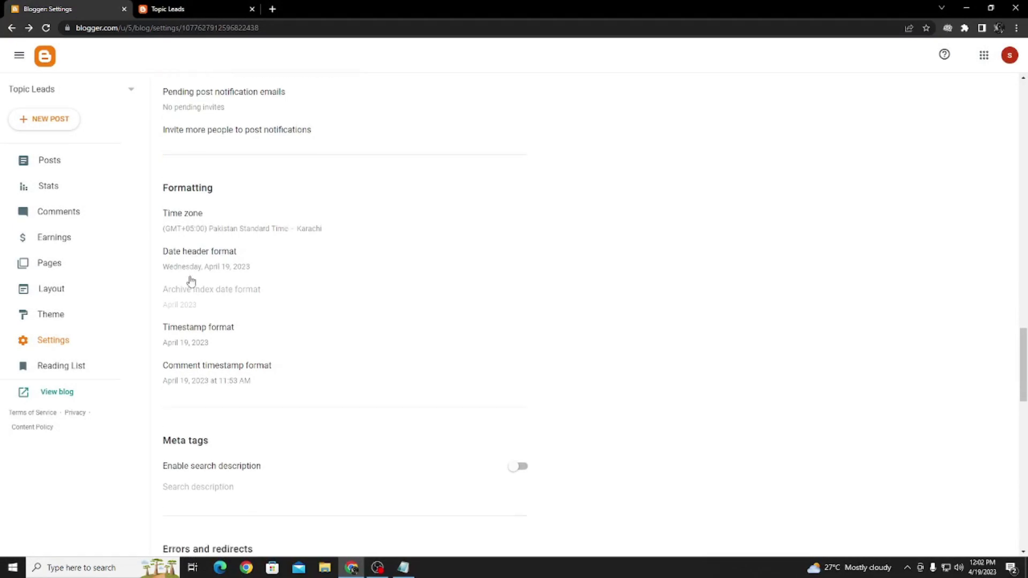
scroll(211, 265, "up", 2)
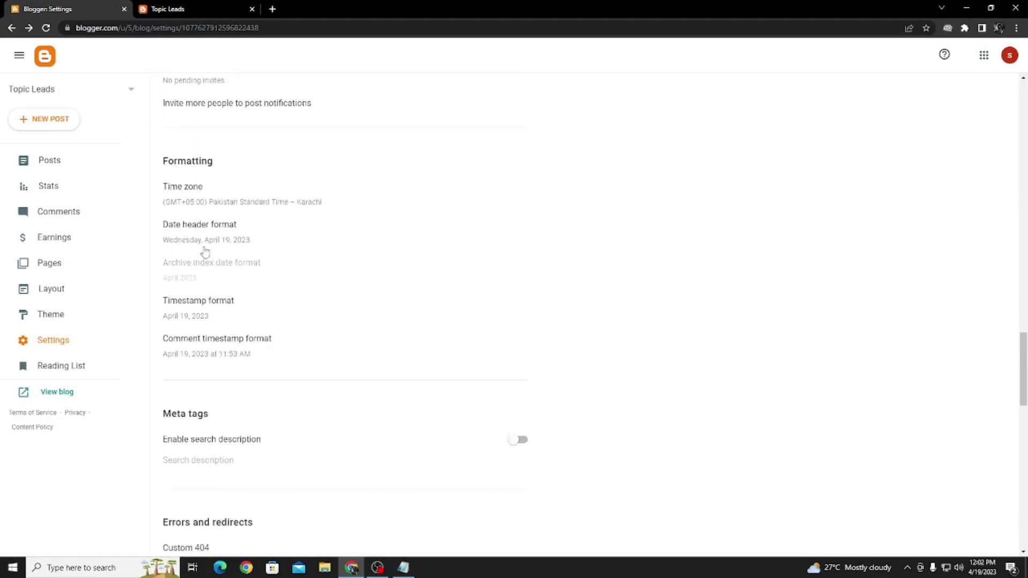
left_click(172, 228)
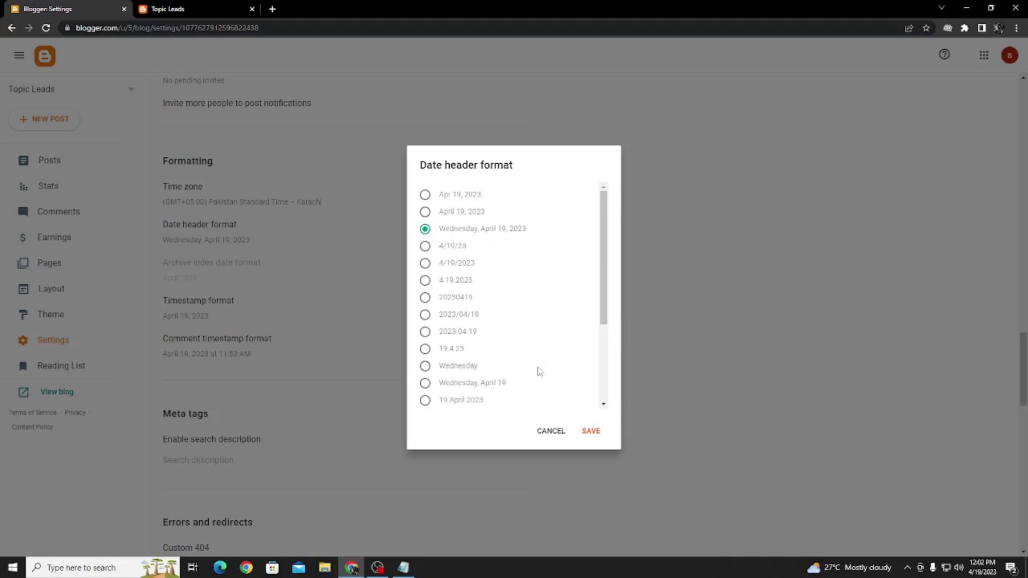
left_click(591, 431)
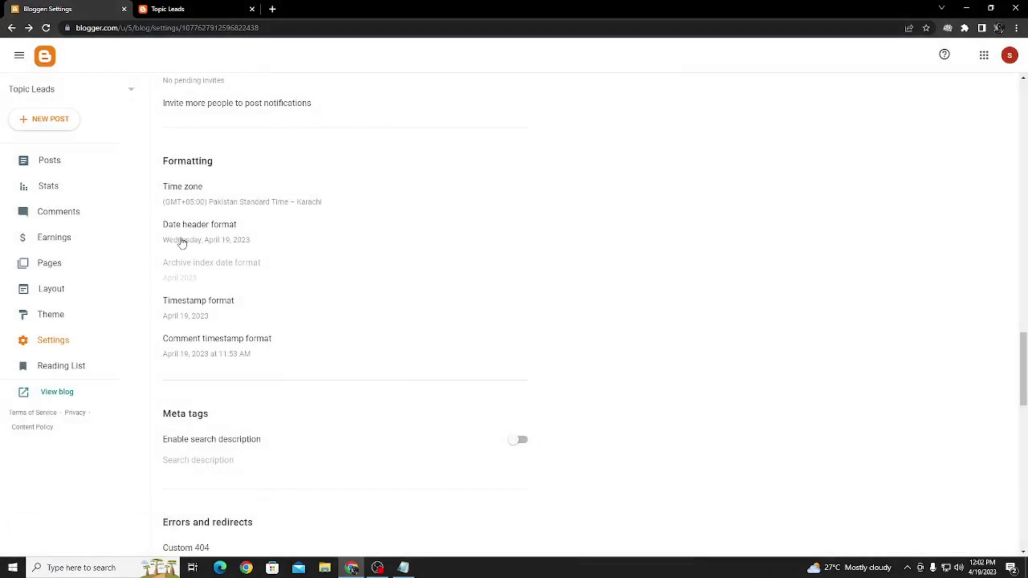
Review the timestamp formats and the Meta tags section, highlighting its heading
scroll(236, 287, "down", 1)
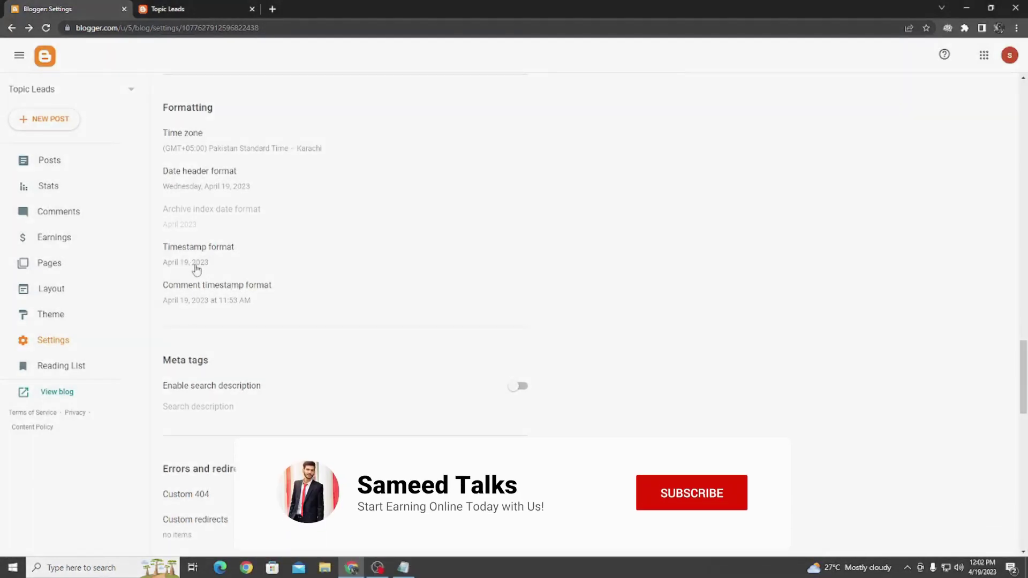
scroll(206, 280, "down", 1)
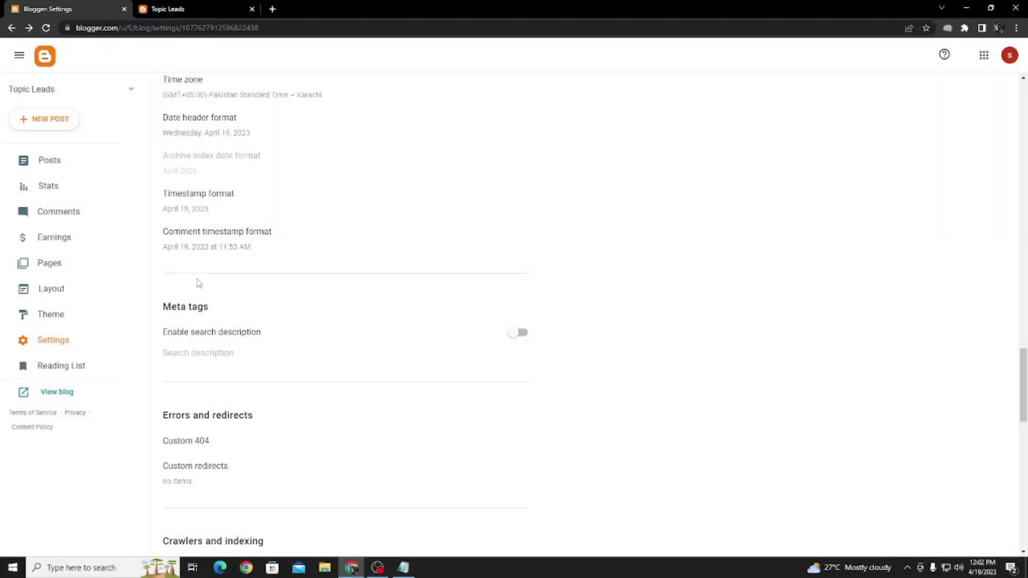
scroll(241, 284, "down", 1)
left_click_drag(222, 256, 163, 253)
left_click_drag(225, 256, 163, 256)
left_click(168, 255)
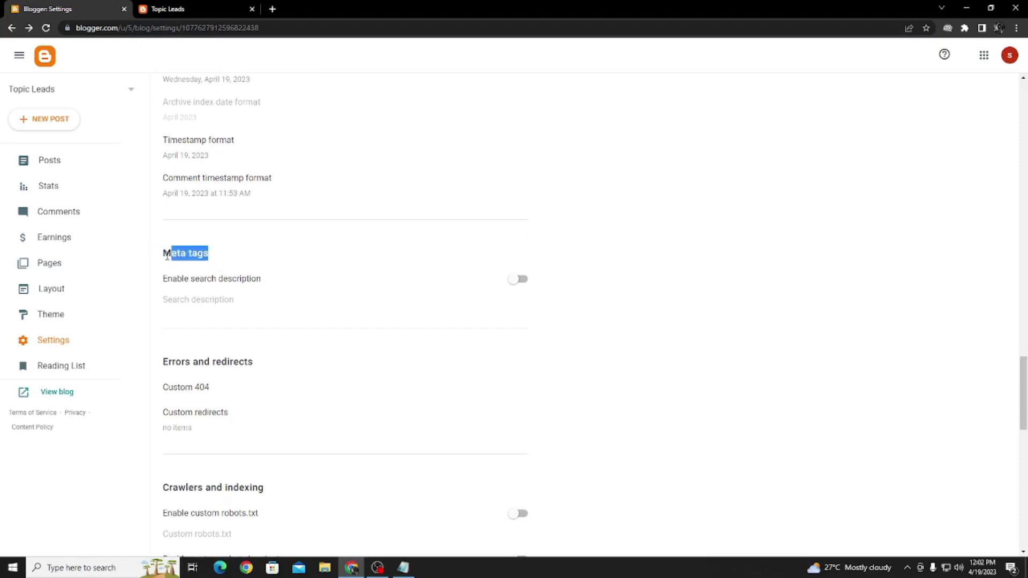
left_click(161, 266)
left_click_drag(262, 260, 163, 256)
left_click(157, 271)
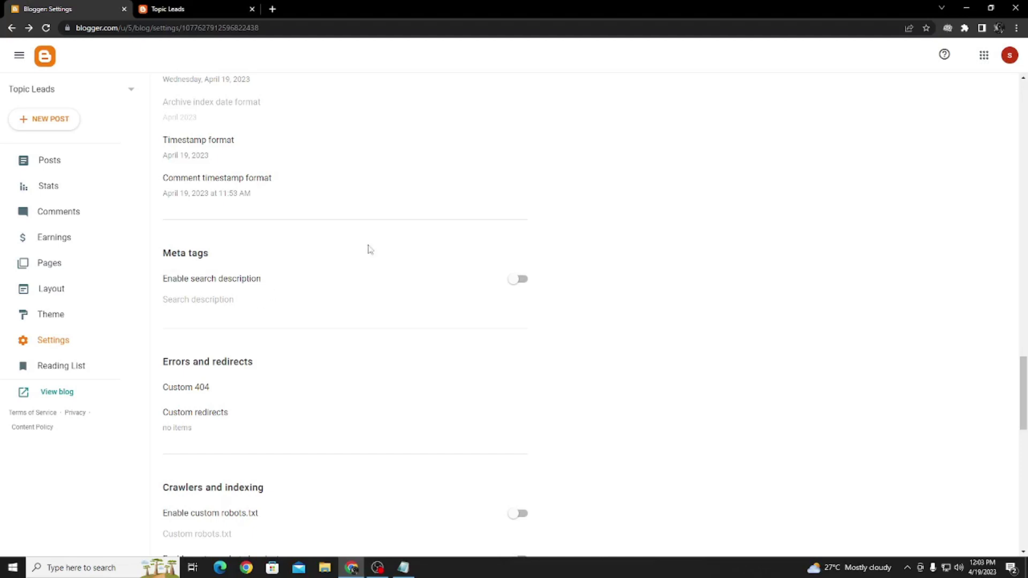
Enable the search description in the Meta tags section and start its text with "Topic Leads provides latest"
left_click(517, 283)
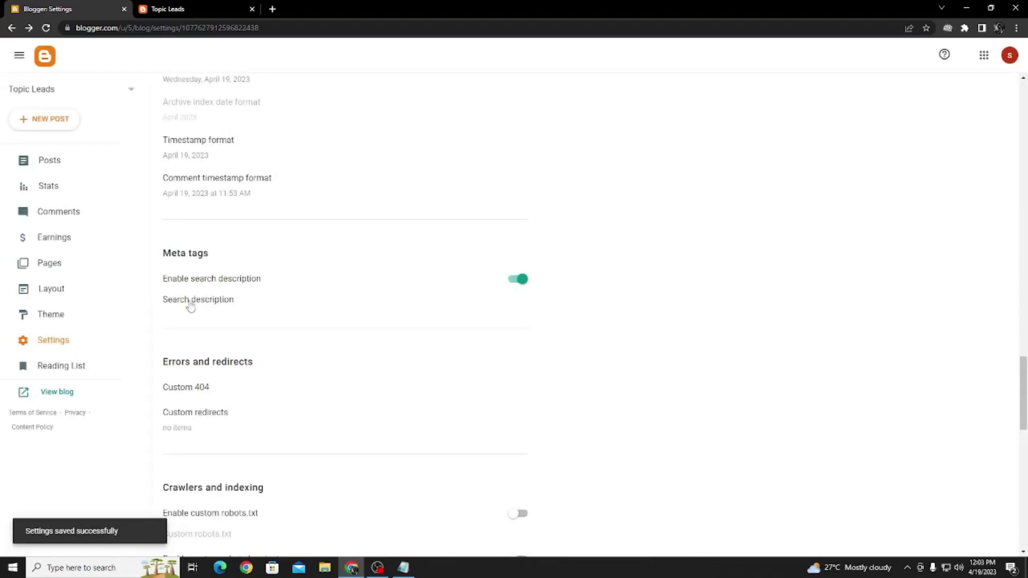
left_click(190, 303)
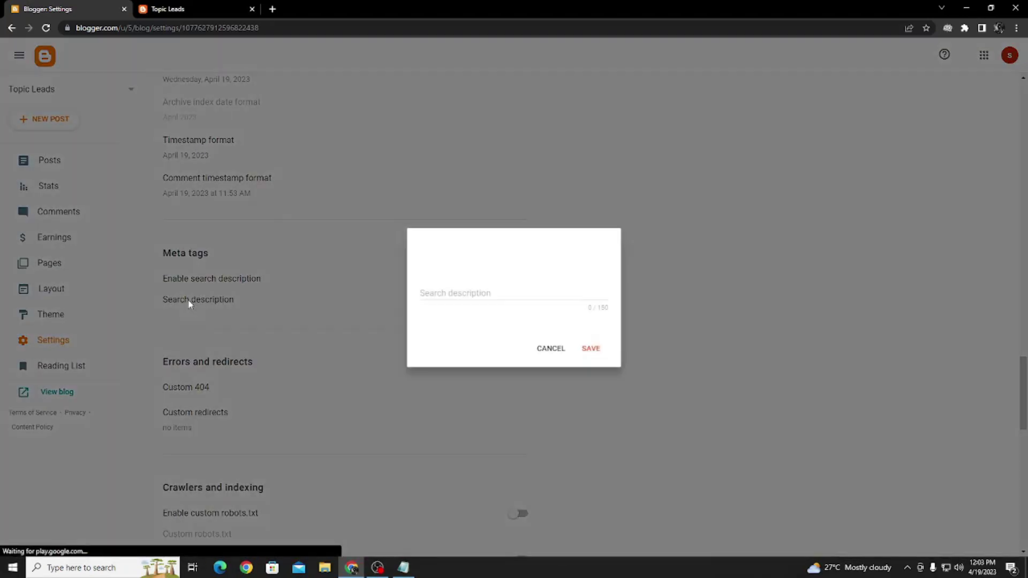
left_click(451, 291)
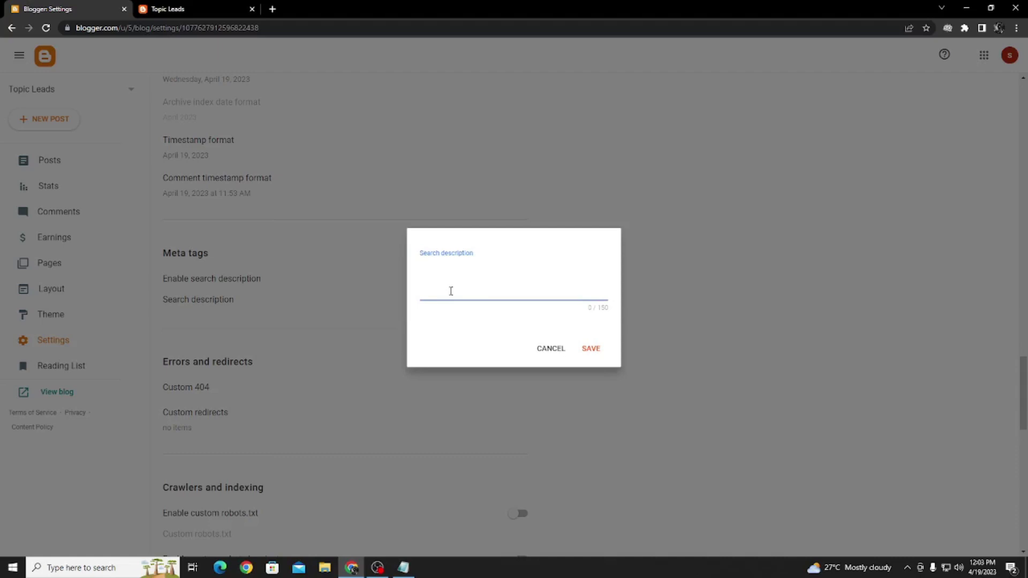
type("Topic Leafs")
key("BackSpace")
key("BackSpace")
type("ds provides latest ")
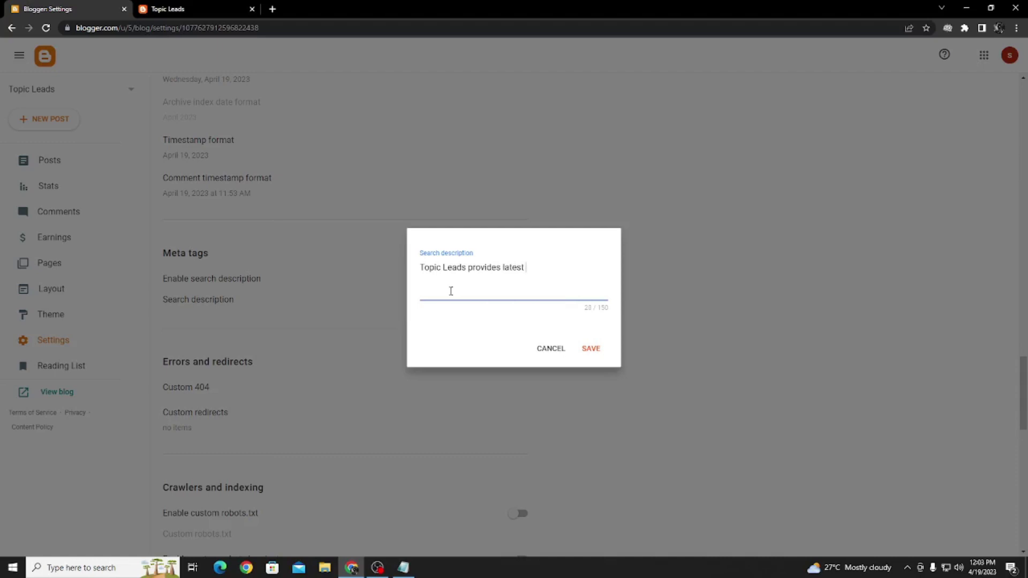
Continue the search description with the topics "Tech, Education, Business, Sports, Health"
type("Tech")
type(", Education")
type(",")
type(" Business")
type(", Crickt")
key("BackSpace")
key("BackSpace")
key("BackSpace")
key("BackSpace")
type("Sports, Health")
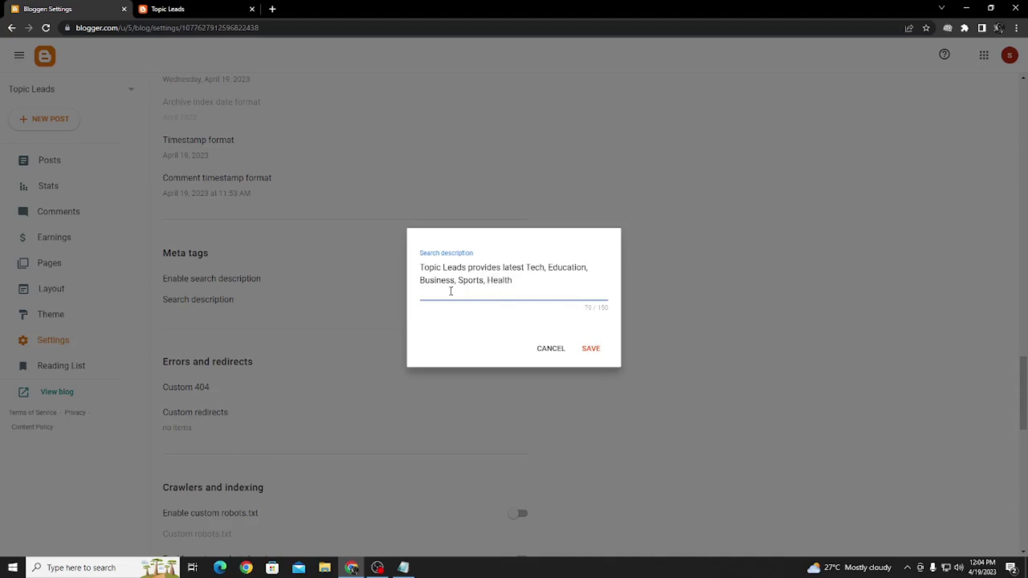
Finish the search description sentence with "News updates."
type(" updates")
key("BackSpace")
key("BackSpace")
key("BackSpace")
key("BackSpace")
key("BackSpace")
key("BackSpace")
key("BackSpace")
type("News updates")
Review the search description by highlighting its individual topics, and save it
key("ctrl+a")
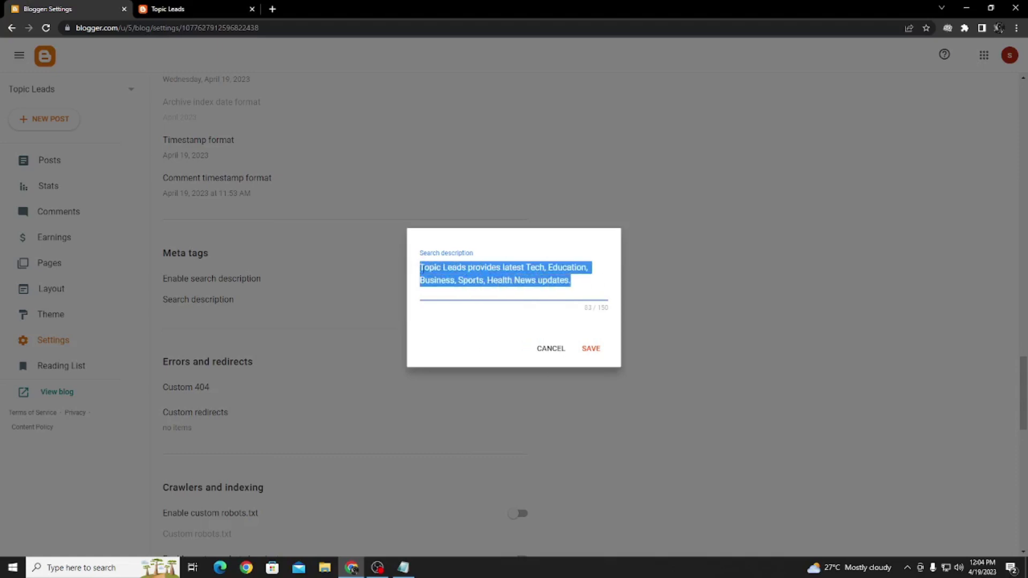
left_click_drag(587, 287, 418, 273)
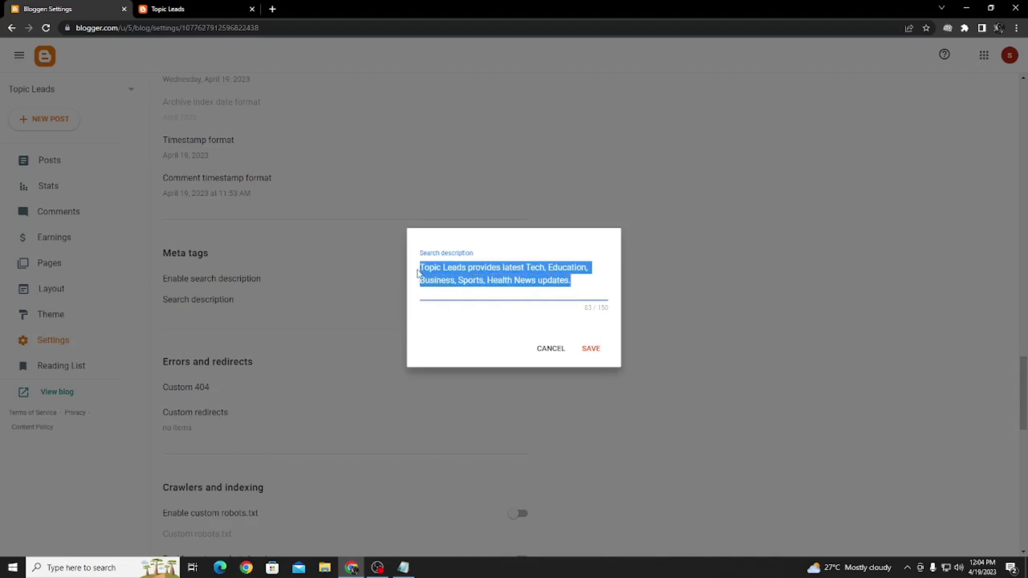
left_click(577, 285)
left_click(546, 268)
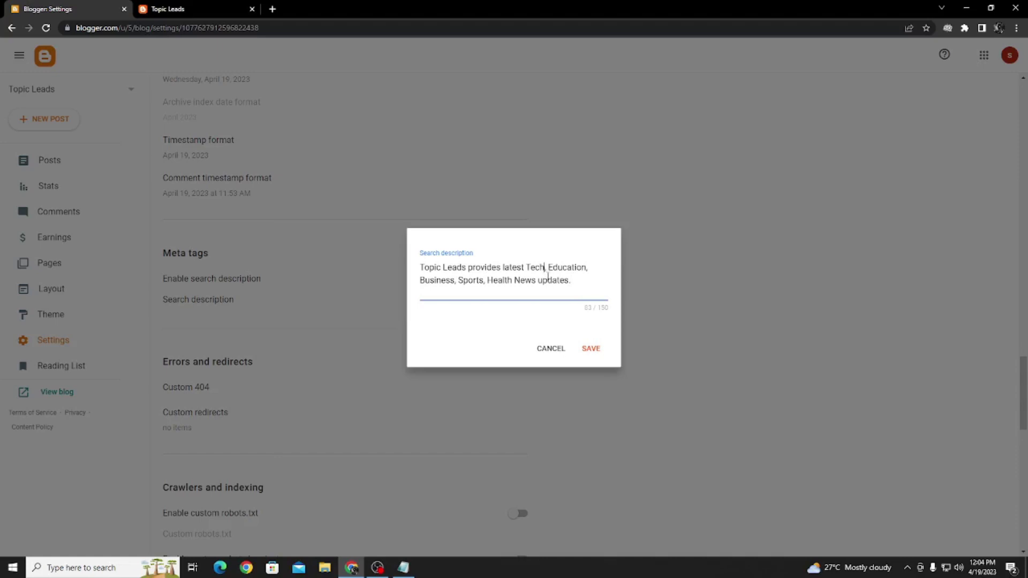
mouse_move(545, 268)
left_mouse_down()
mouse_move(526, 268)
mouse_move(548, 267)
left_mouse_up()
left_click(587, 267)
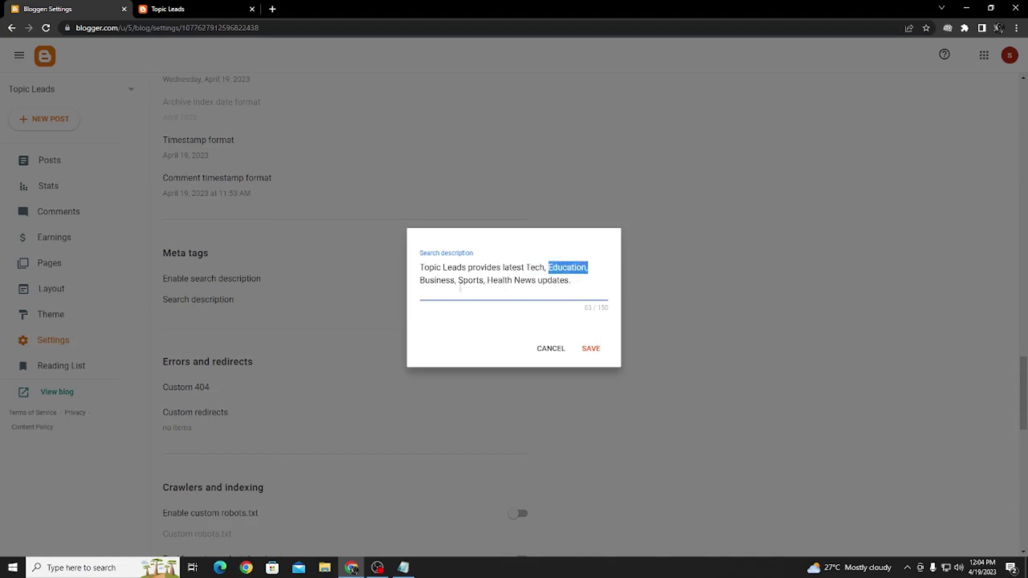
left_click_drag(455, 282, 421, 281)
mouse_move(485, 281)
left_mouse_down()
mouse_move(459, 281)
mouse_move(500, 282)
mouse_move(488, 282)
left_mouse_up()
left_click(514, 281)
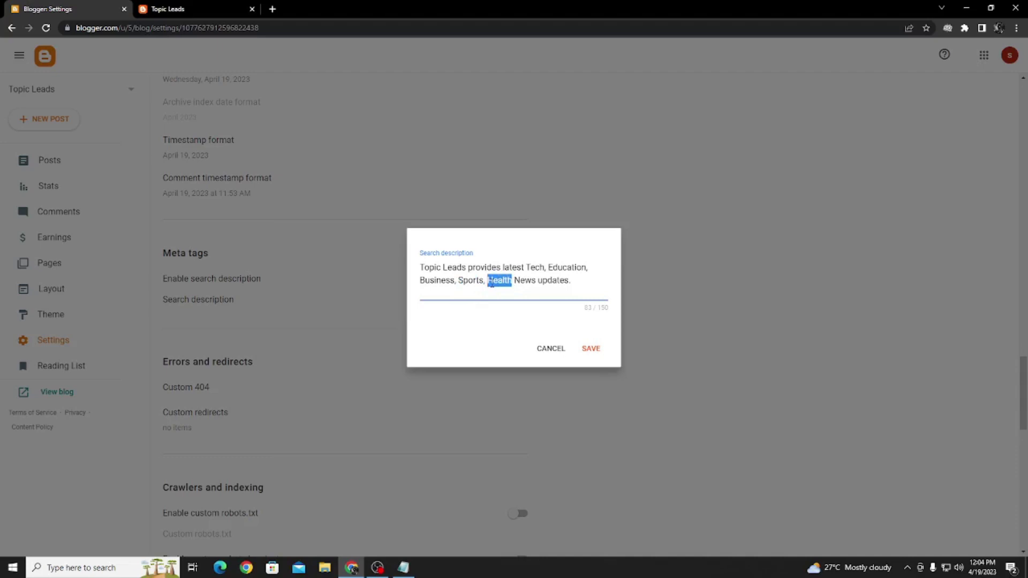
left_click(599, 287)
left_click(599, 354)
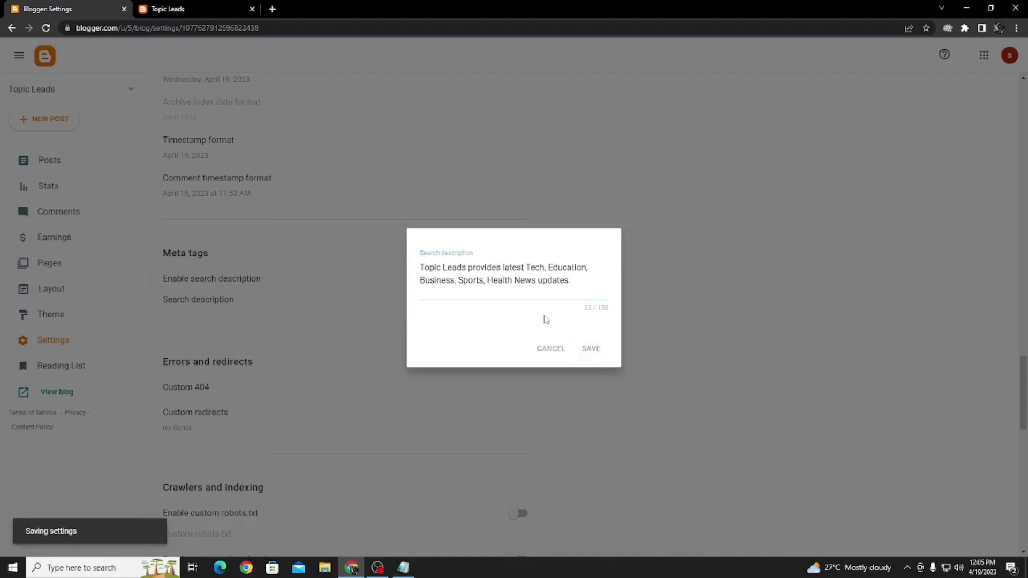
Look over Errors and redirects, and enable custom robots.txt under Crawlers and indexing
scroll(375, 268, "down", 4)
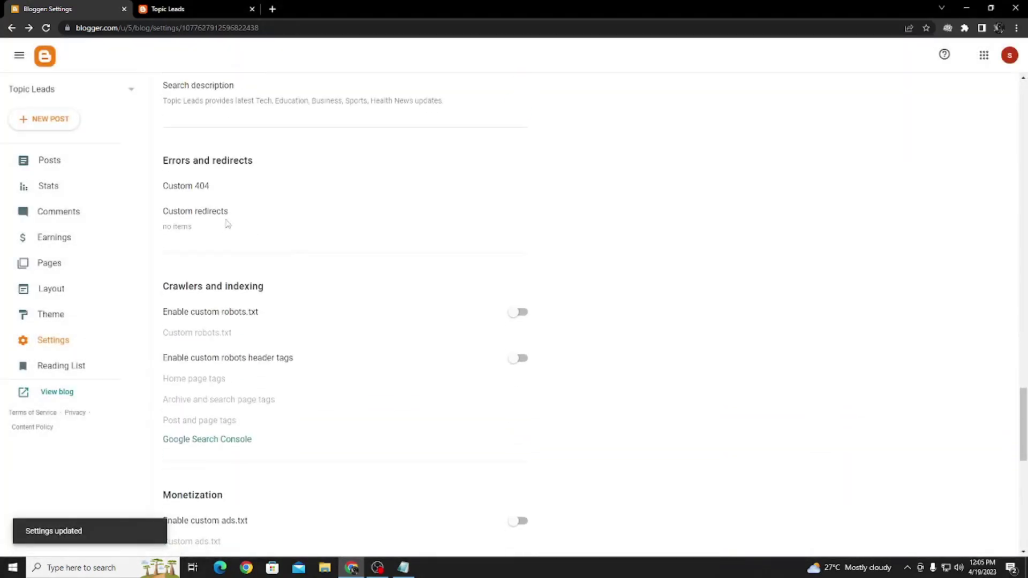
scroll(239, 223, "down", 1)
scroll(225, 204, "up", 1)
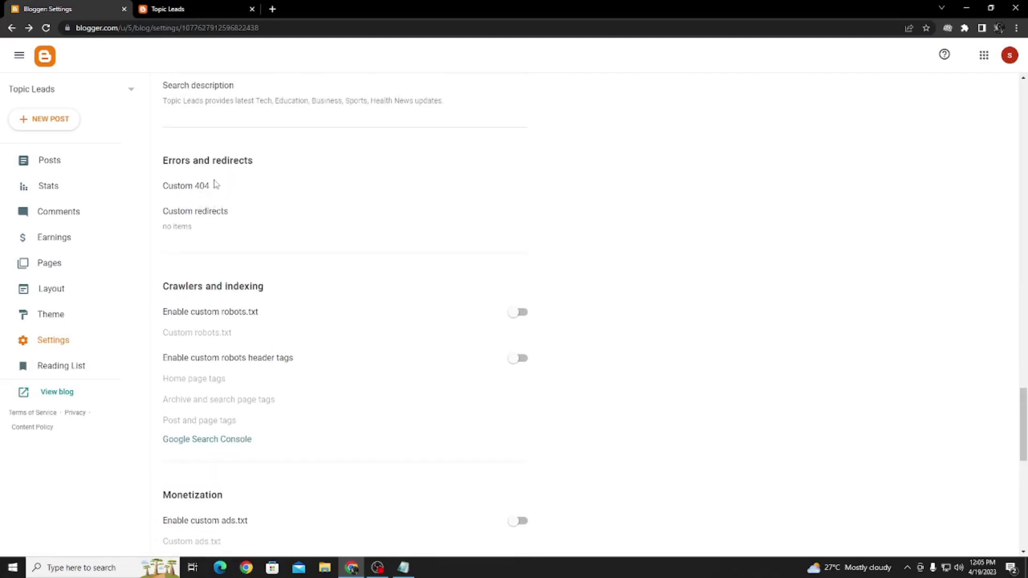
scroll(229, 234, "down", 1)
left_click_drag(171, 236, 265, 231)
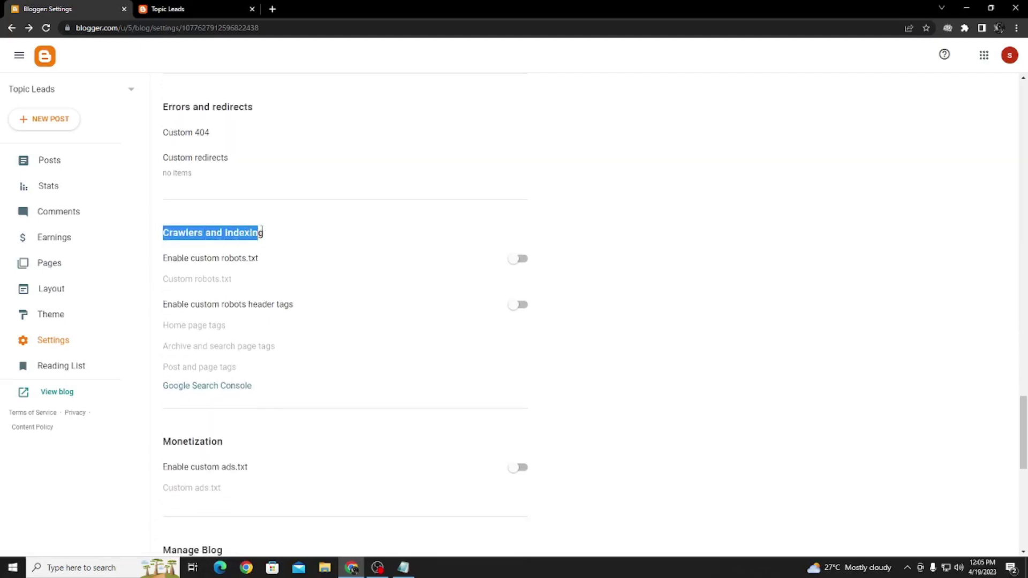
left_click(288, 219)
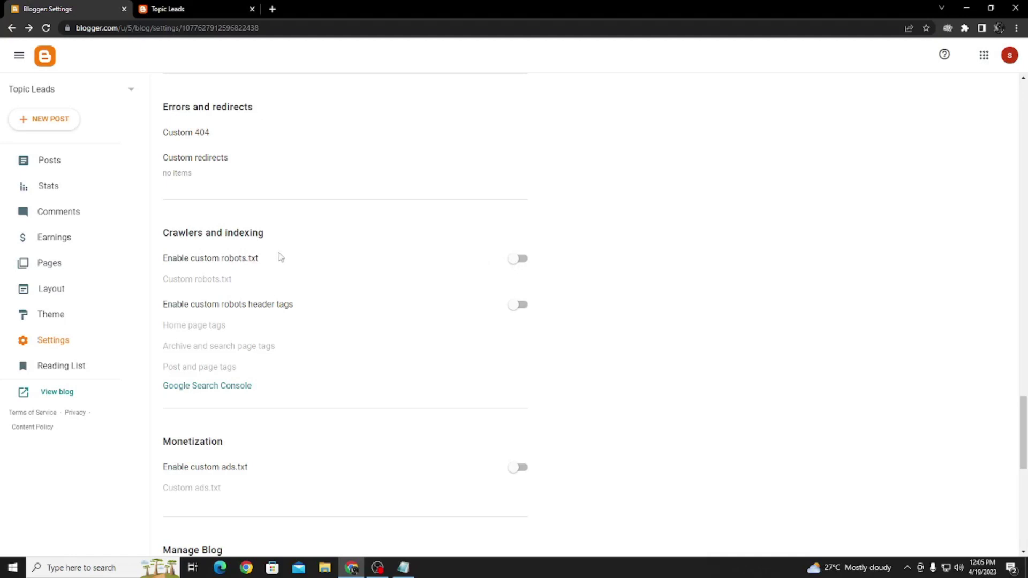
left_click(516, 261)
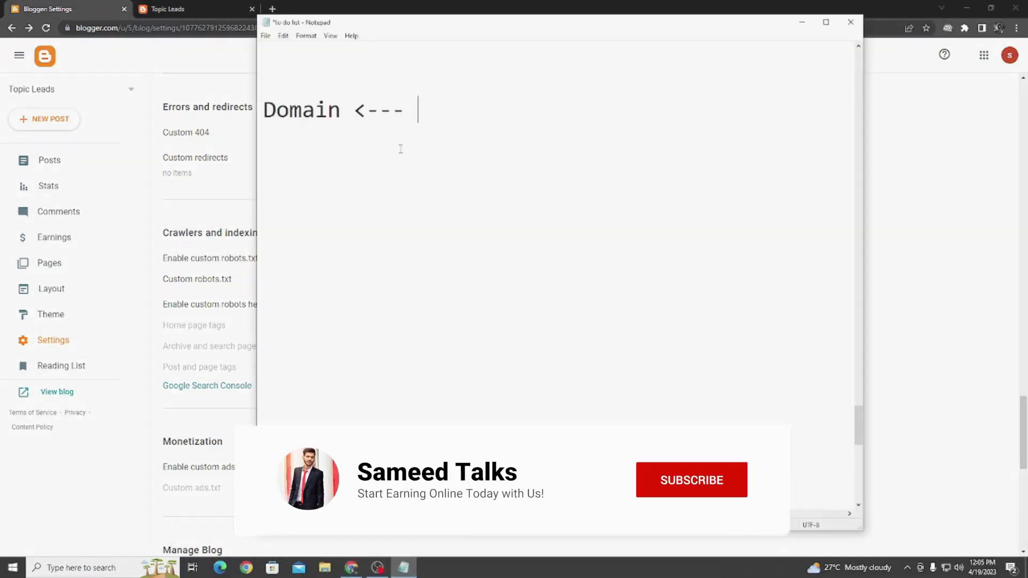
In the Notepad to do list, add the lines "Robots.txt" and "file <--- main folder" below the Domain note
key("Return")
key("Return")
type("Robots.txt")
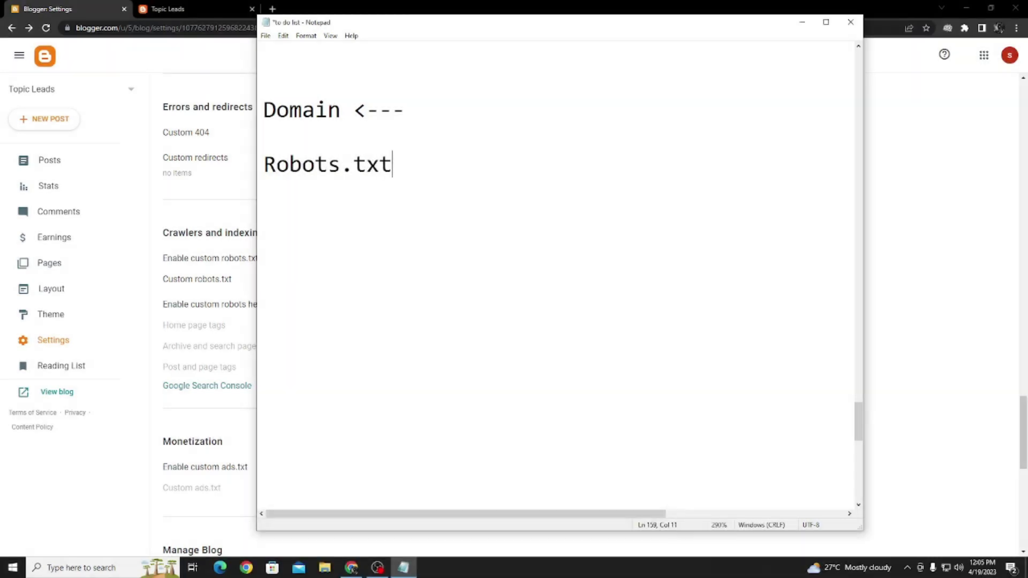
left_click_drag(411, 177, 270, 172)
left_click(357, 195)
key("Return")
type("file <--")
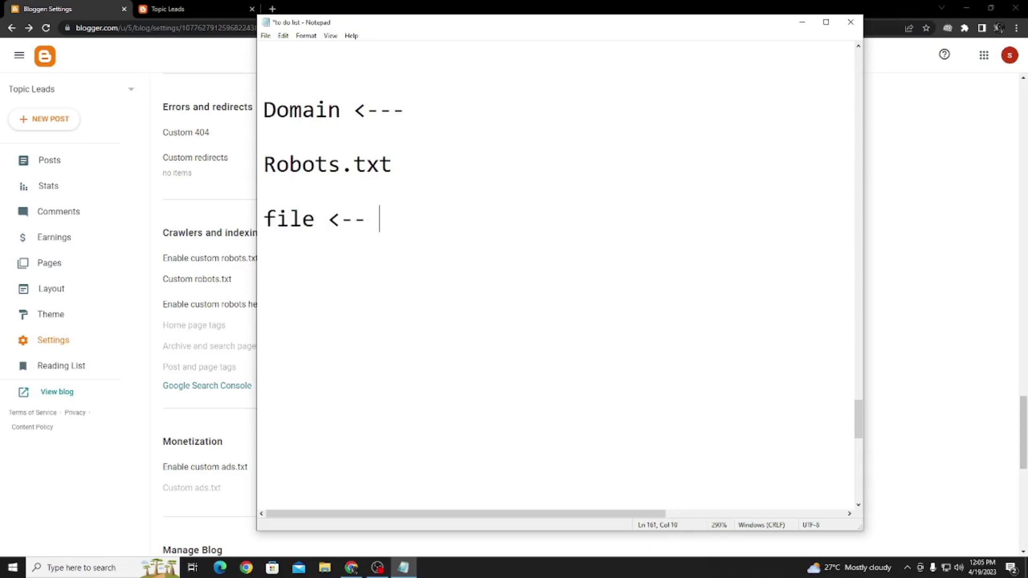
key("BackSpace")
type("- main ")
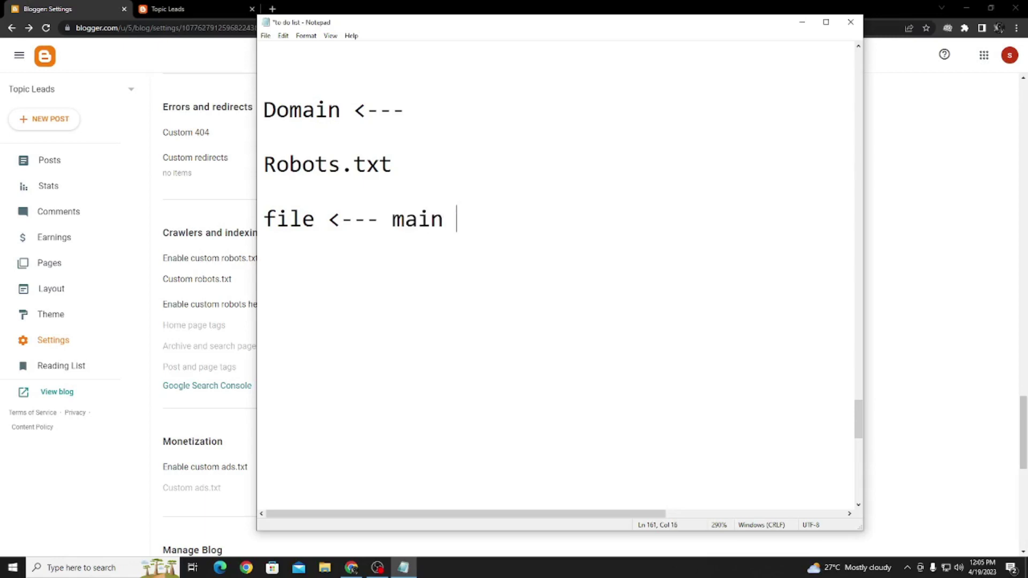
type("folder")
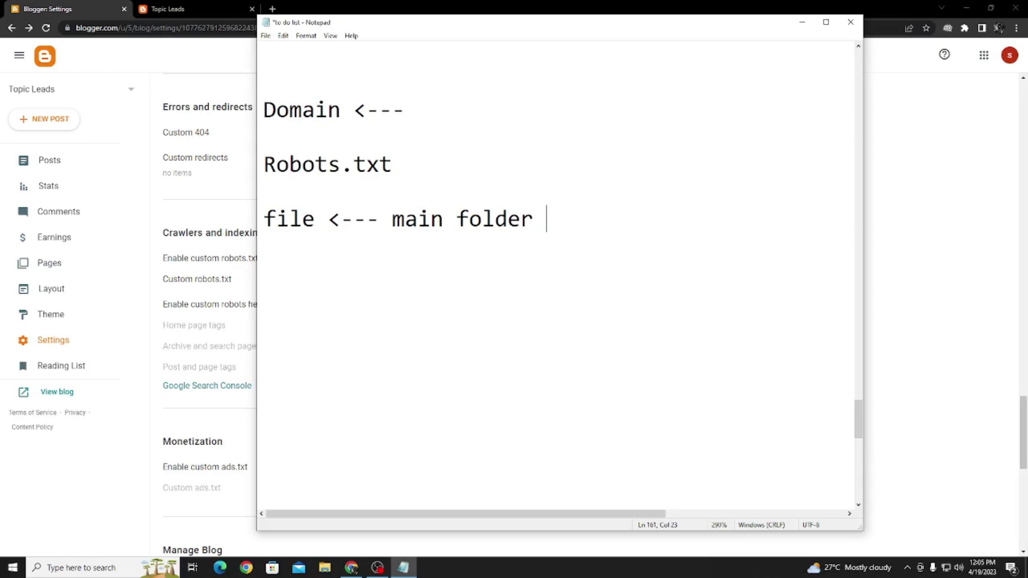
Start a new line under the main folder note reading "search engines ko btati hai k"
key("Return")
type("search ern")
key("BackSpace")
key("BackSpace")
type("ngines ko ")
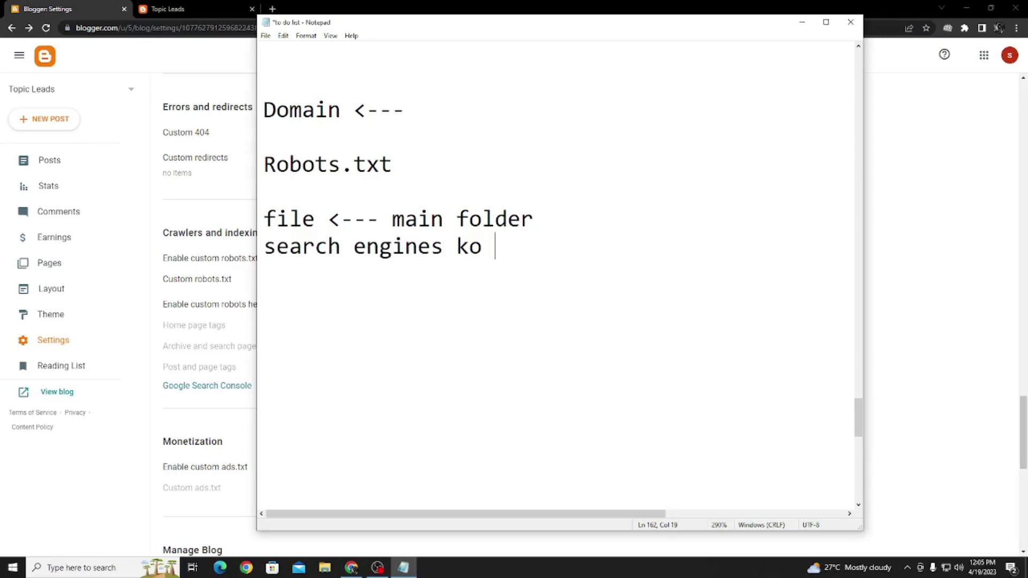
type("btati yh")
key("BackSpace")
key("BackSpace")
type("hai")
type("k")
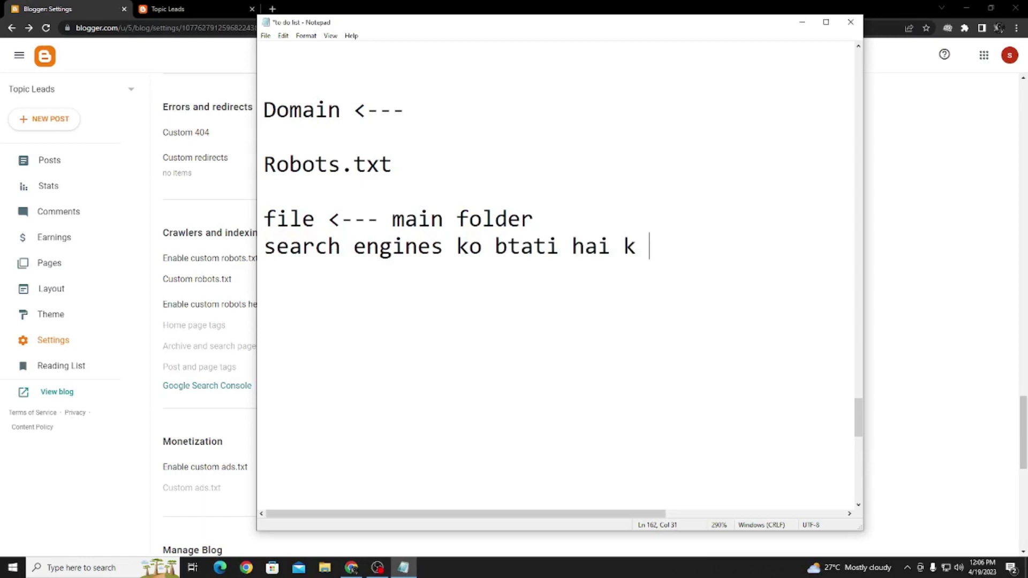
Complete the robots.txt explanation with "konsa page" and a new line "crawl krna hai or konsa chorna hai"
type("onsa page")
key("Return")
type("crawl")
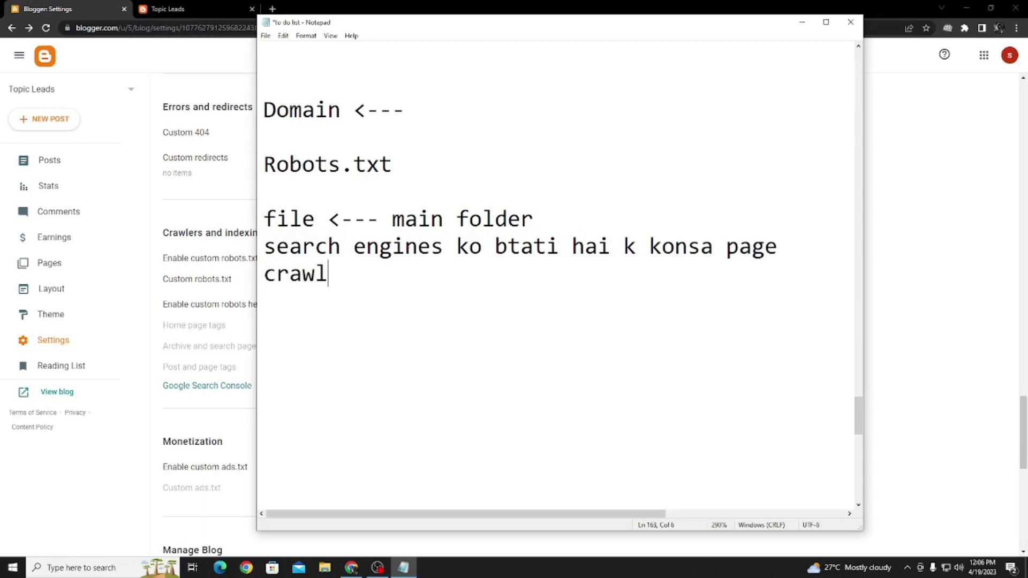
type(" krna hai or ")
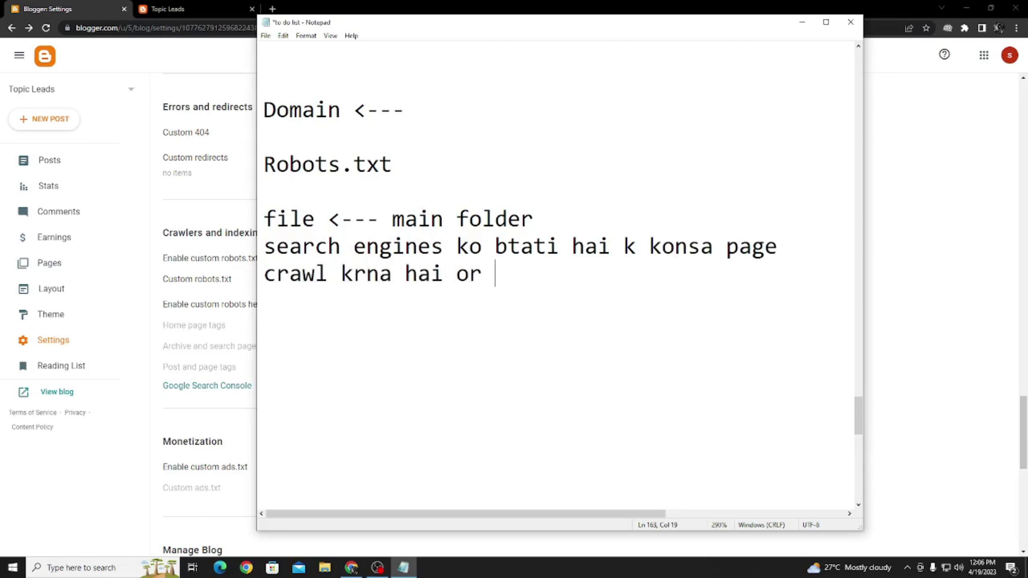
type("konsa chorna hai ")
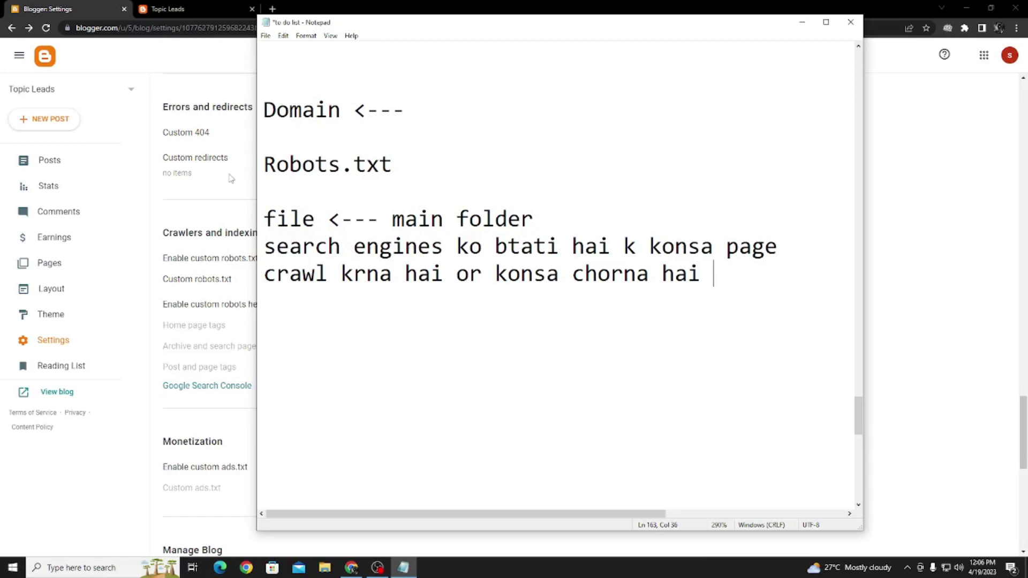
Insert "/index" after "crawl", replace "chorna" with "ignore krna", and highlight the explanation
type("/index")
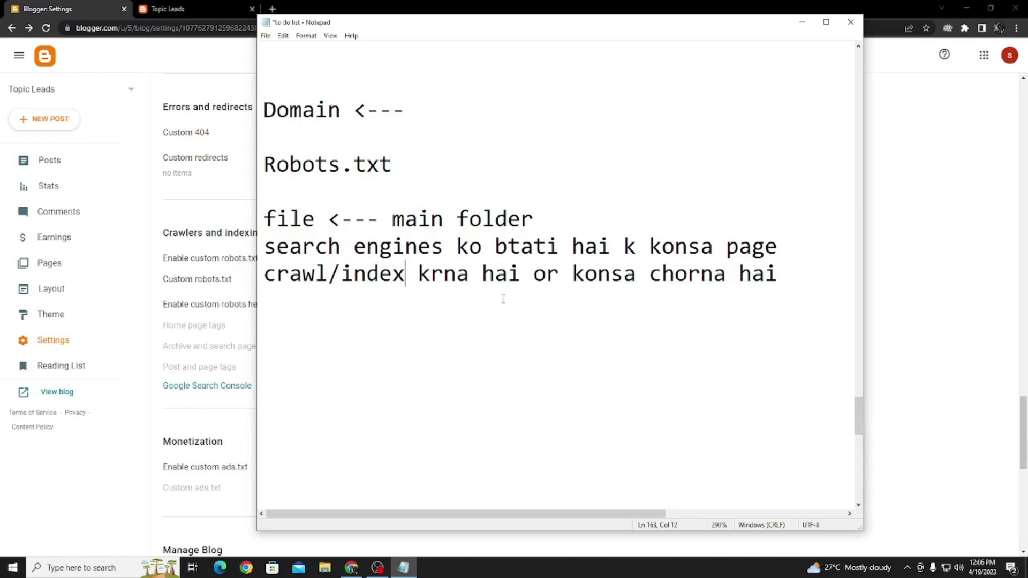
left_click_drag(727, 274, 648, 275)
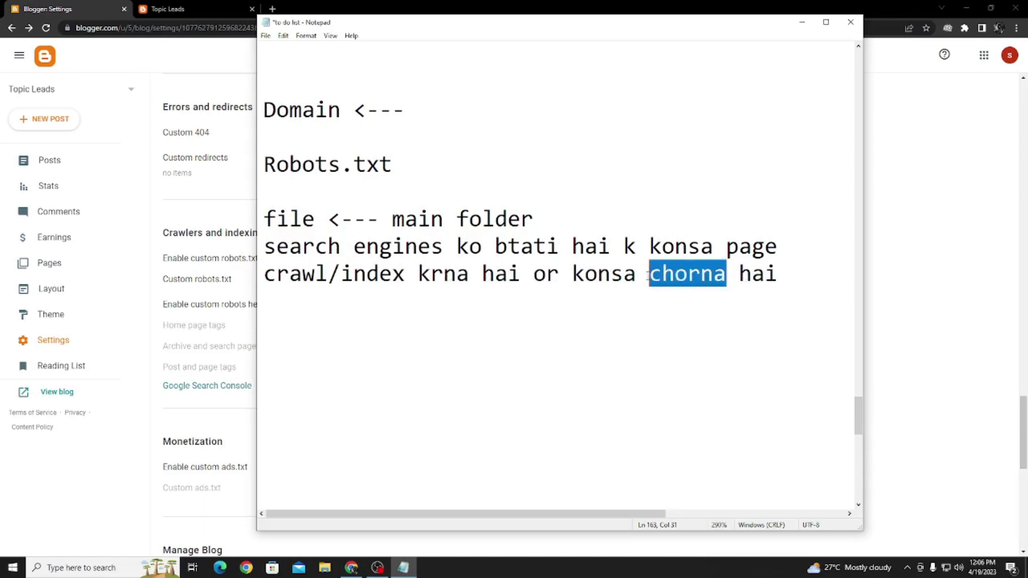
type("ignore krna")
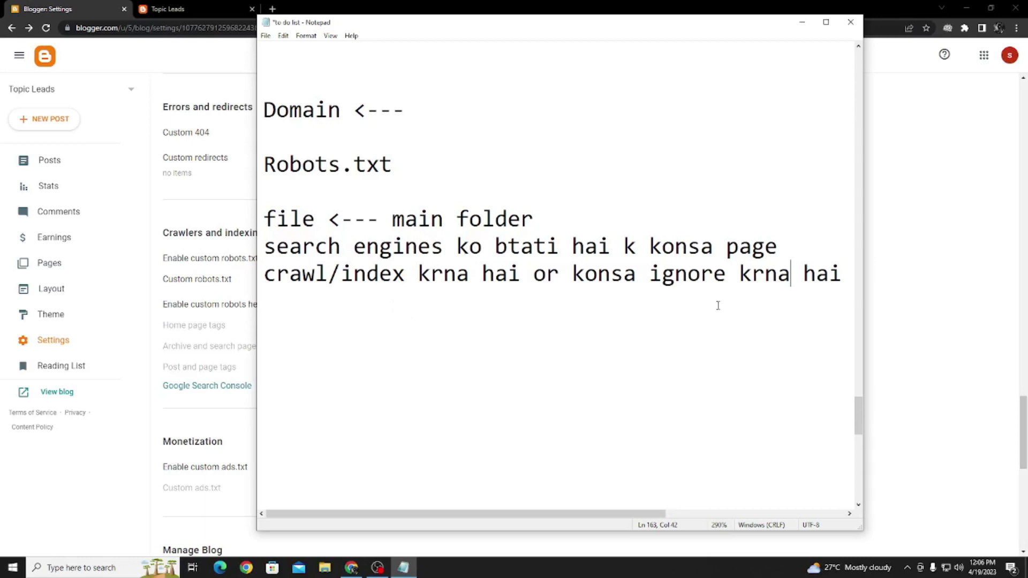
left_click_drag(842, 273, 264, 246)
Return to the browser and open topicleads.com in a new tab
left_click(235, 9)
left_click(273, 9)
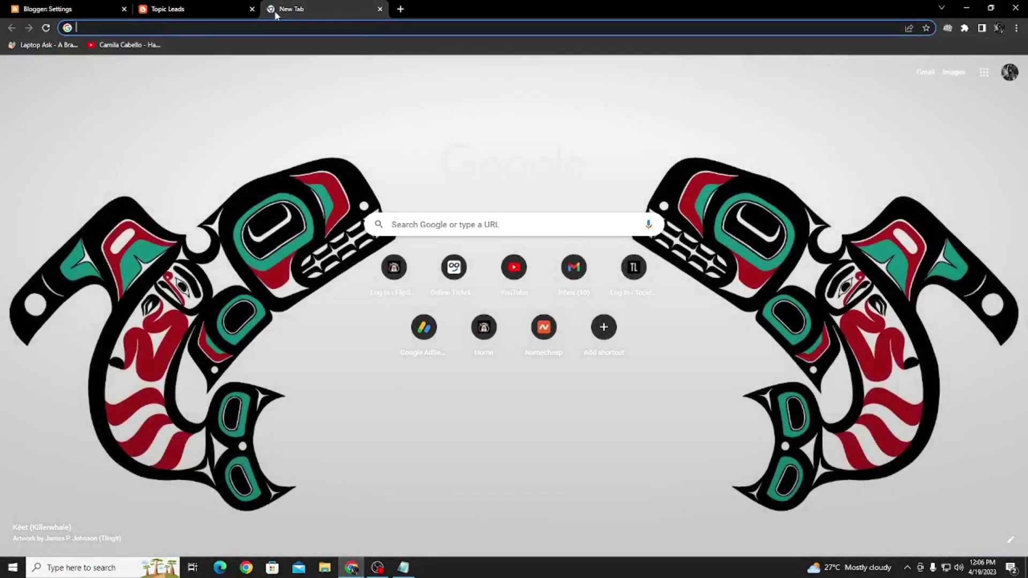
type("topicleads.com")
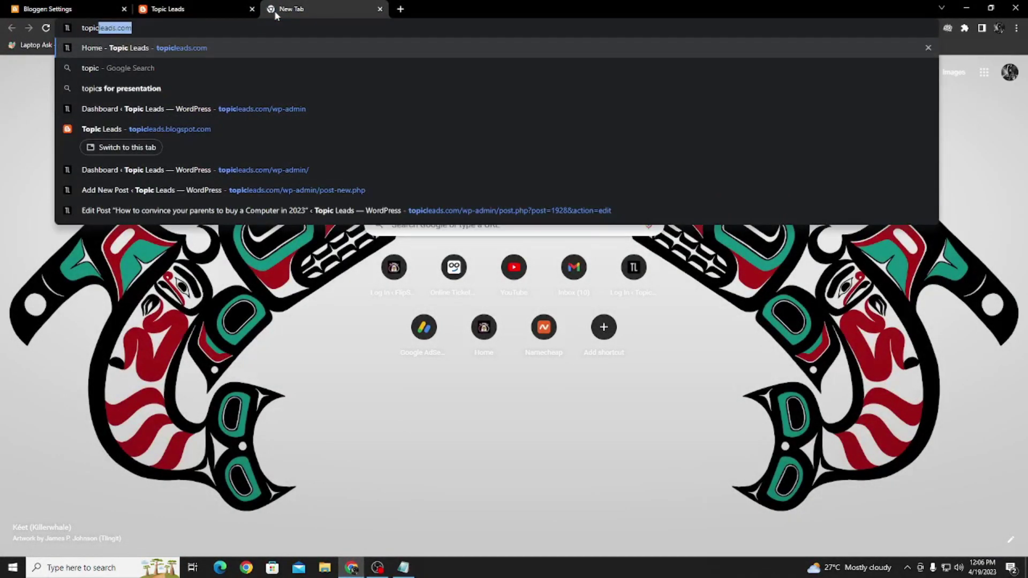
key("Return")
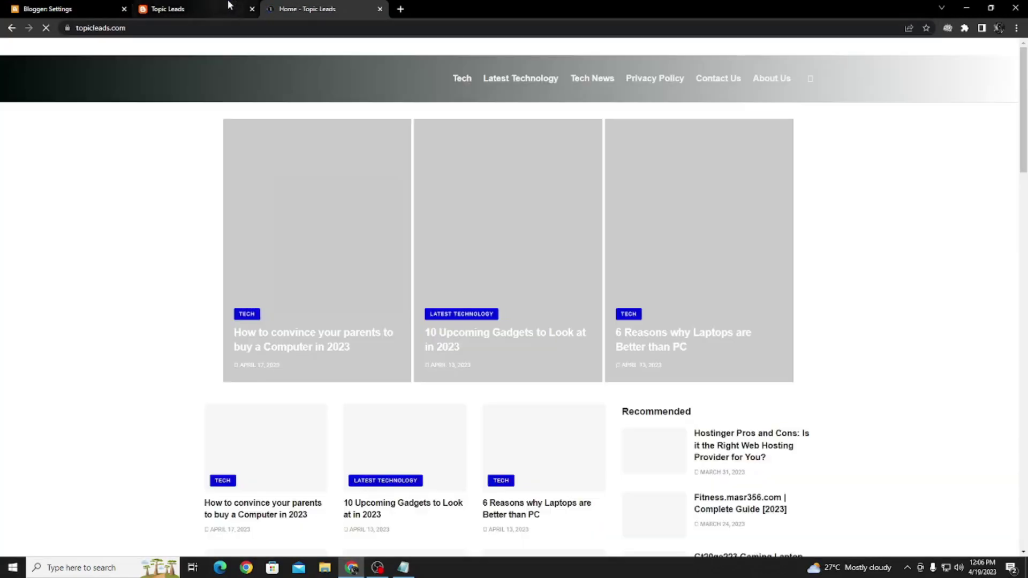
Compare the topicleads.blogspot.com blog with the topicleads.com home page and advance its featured posts carousel
left_click(185, 6)
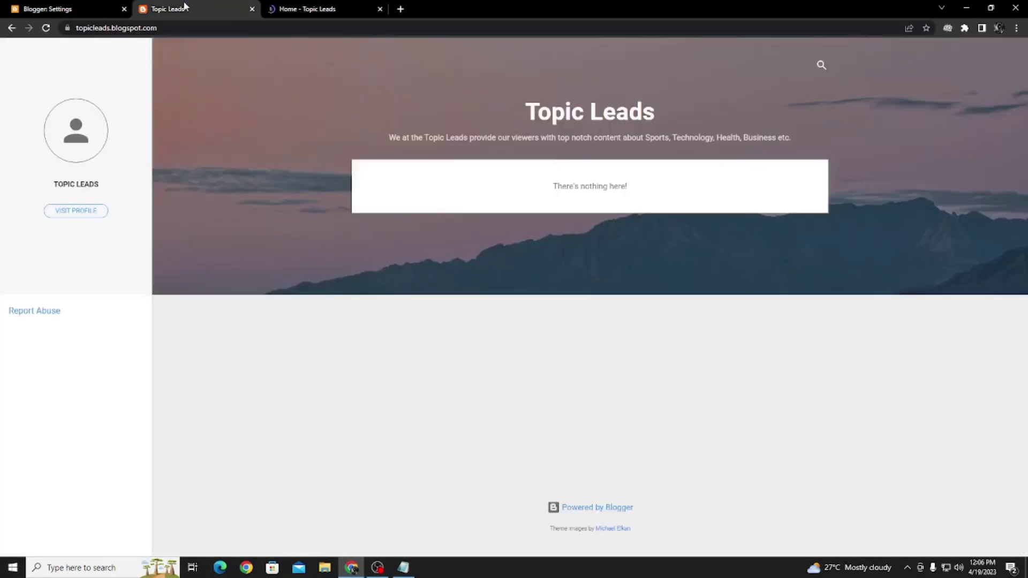
left_click(107, 28)
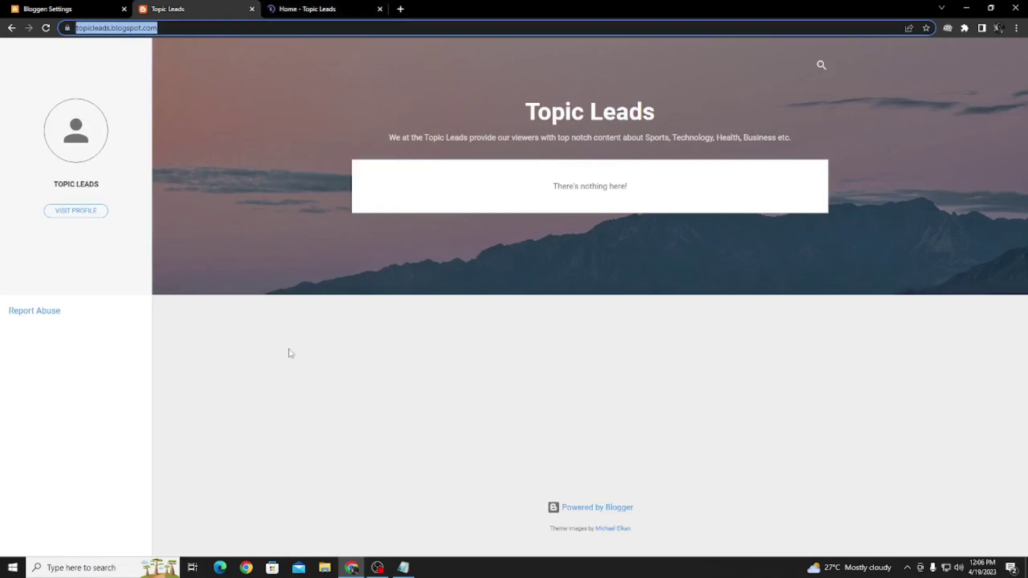
left_click(111, 6)
left_click(172, 8)
left_click(300, 8)
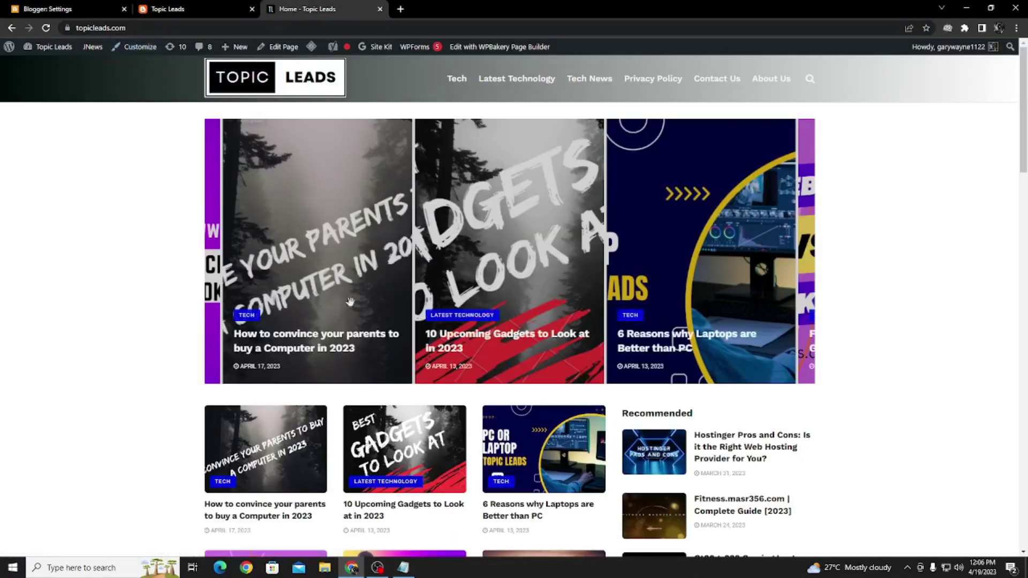
left_click(806, 260)
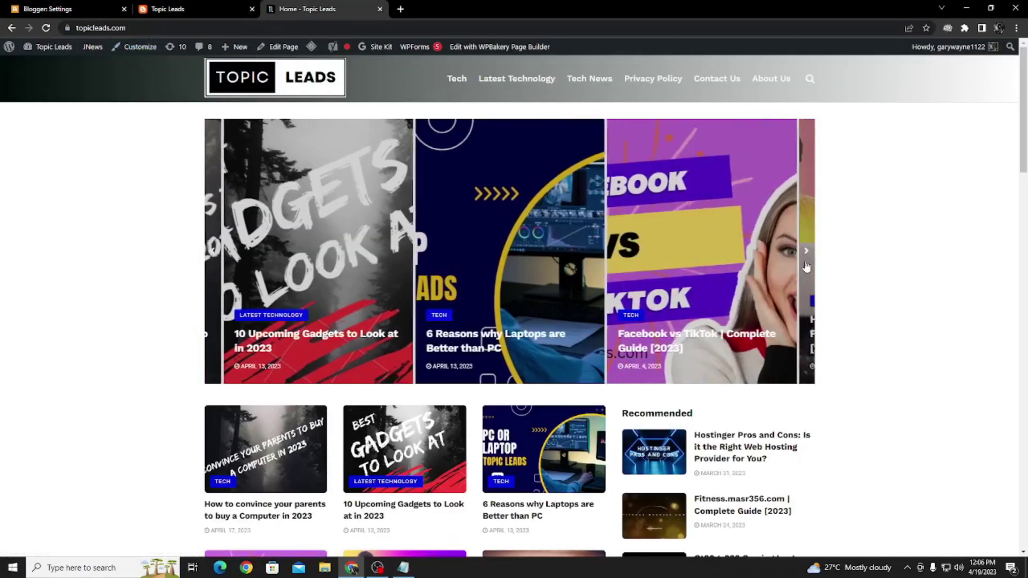
Advance the featured posts carousel on topicleads.com and look through the home page's posts and categories
left_click(806, 265)
left_click(807, 265)
left_click(809, 265)
left_click(811, 265)
left_click(813, 265)
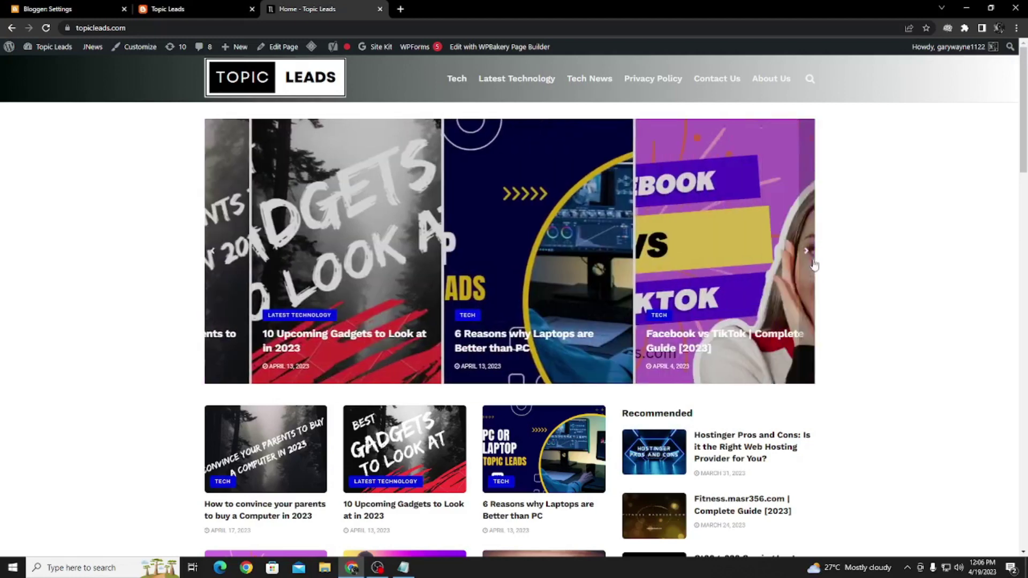
scroll(824, 268, "down", 8)
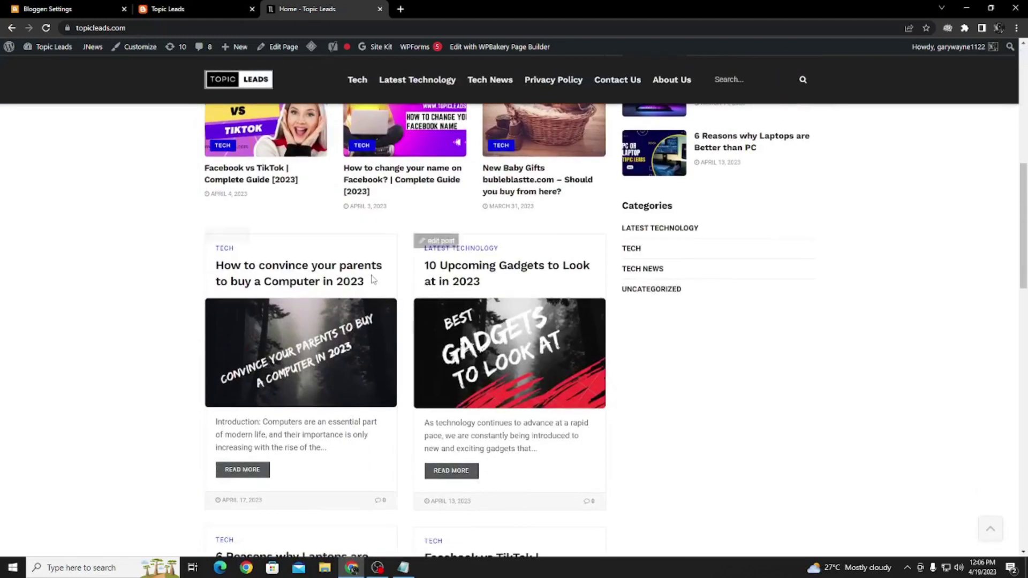
scroll(750, 241, "down", 10)
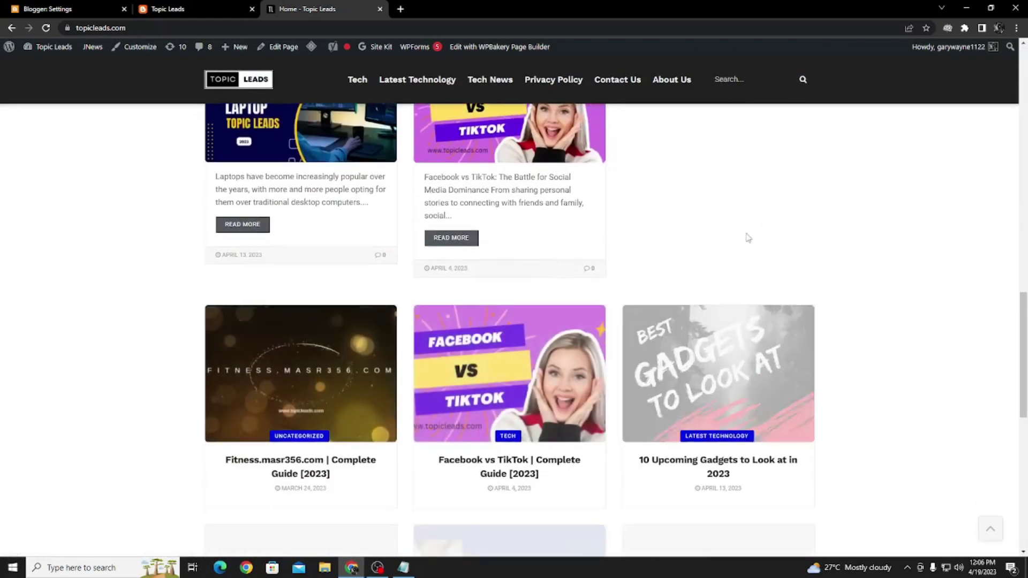
scroll(748, 238, "down", 6)
scroll(696, 278, "up", 12)
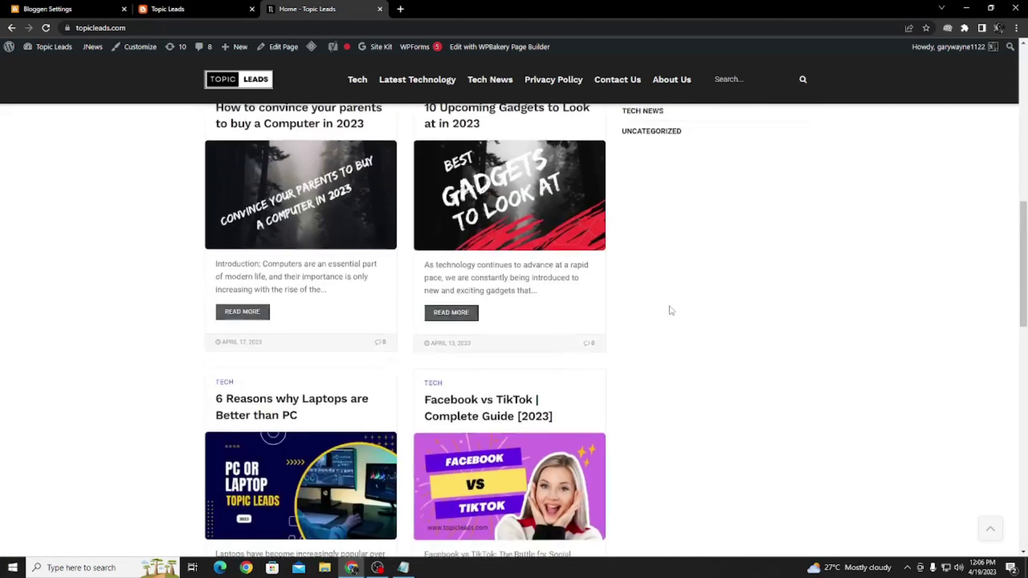
scroll(666, 305, "up", 10)
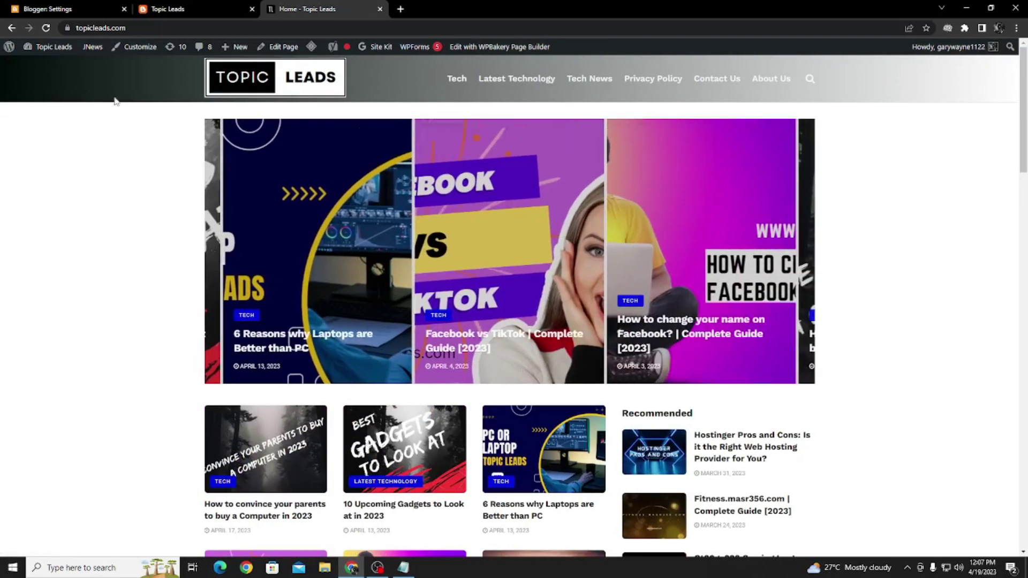
Glance at the topicleads.blogspot.com blog, return to the topicleads.com site, and open its /robots.txt file
left_click(166, 27)
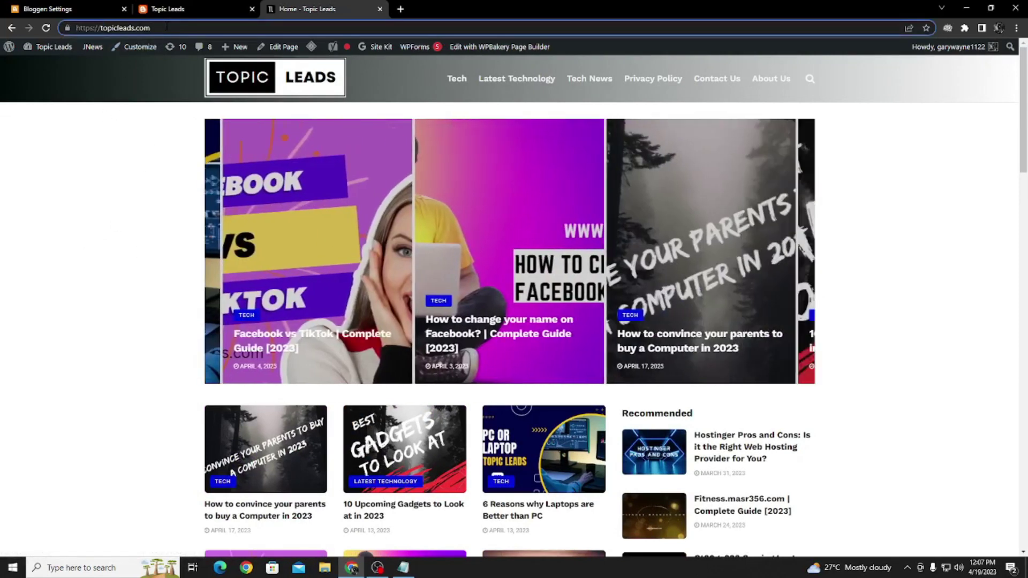
left_click(171, 7)
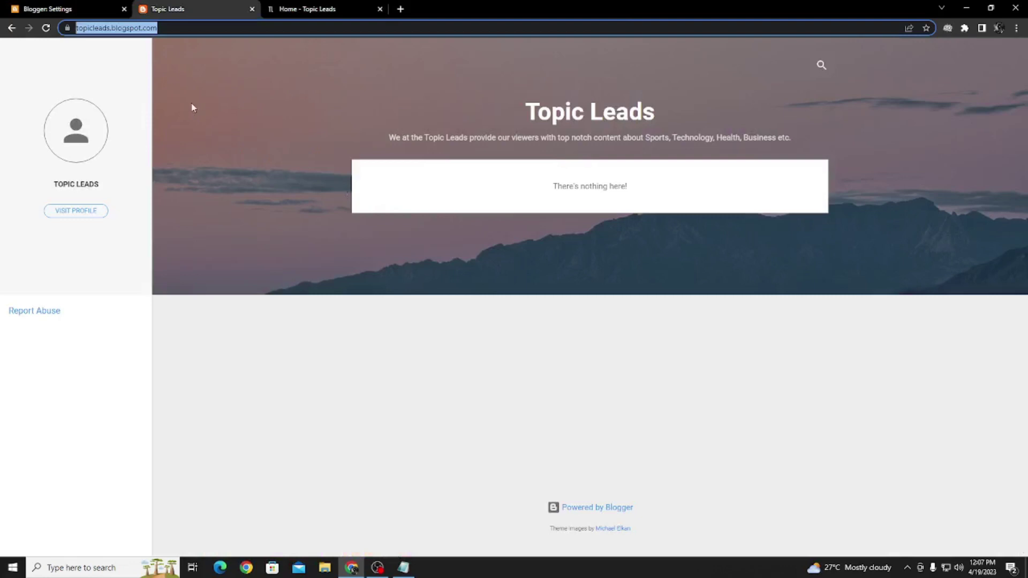
left_click(331, 8)
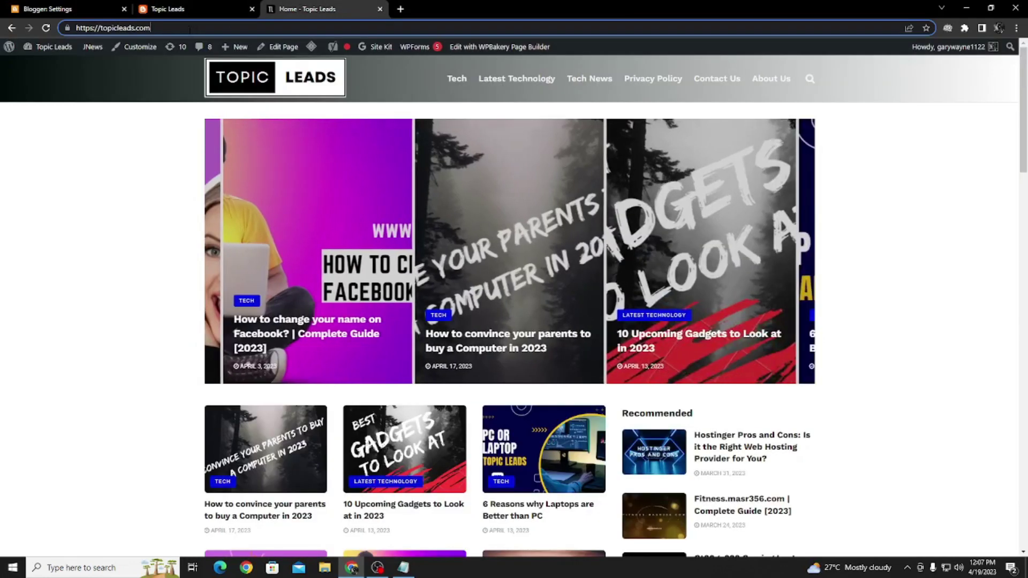
type("/robots.txt")
key("Return")
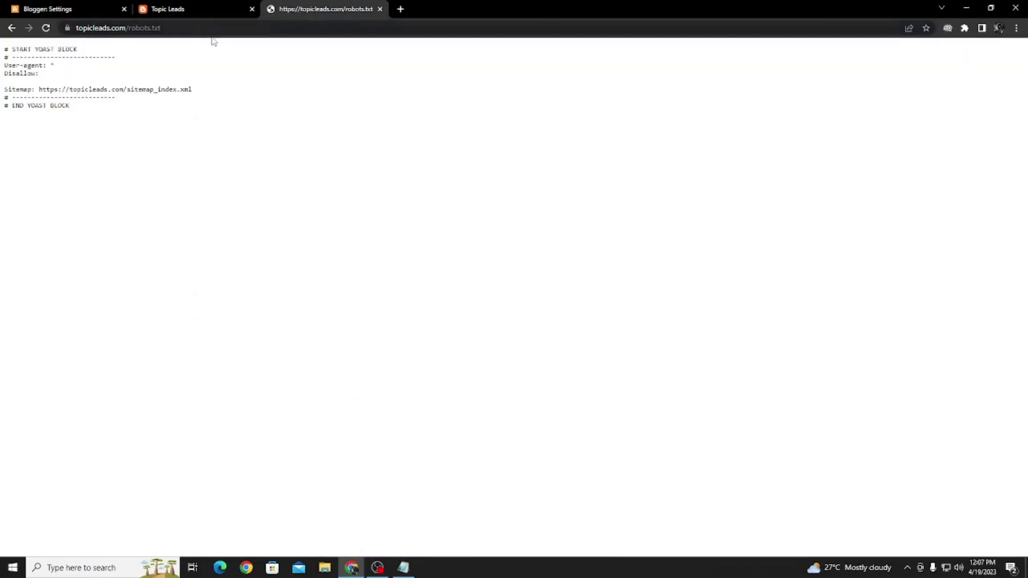
Highlight the User-agent line and its asterisk value in the robots.txt file
left_click_drag(4, 68, 59, 67)
left_click(58, 66)
double_click(56, 65)
left_click(61, 68)
double_click(52, 65)
double_click(52, 65)
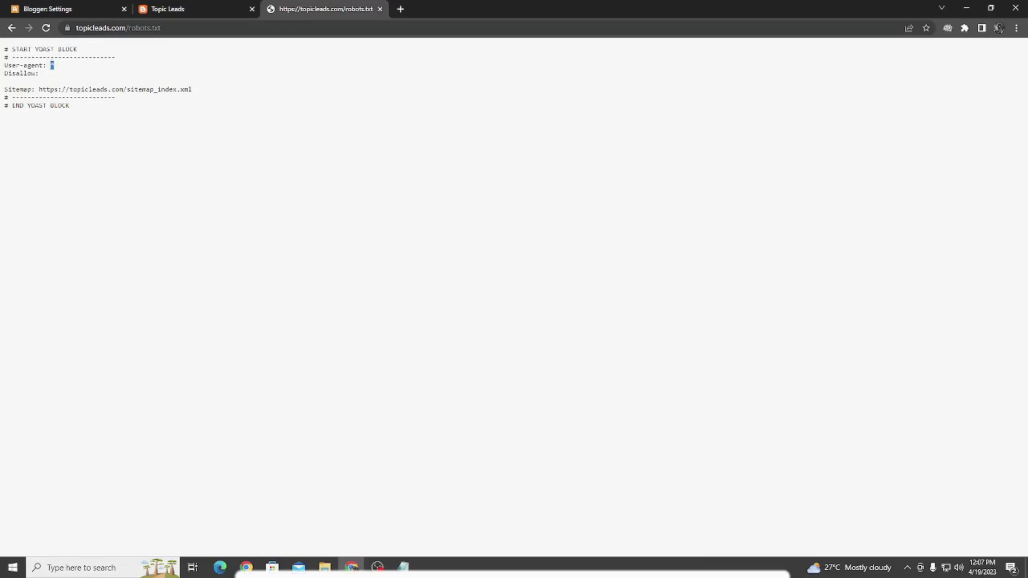
left_click(53, 65)
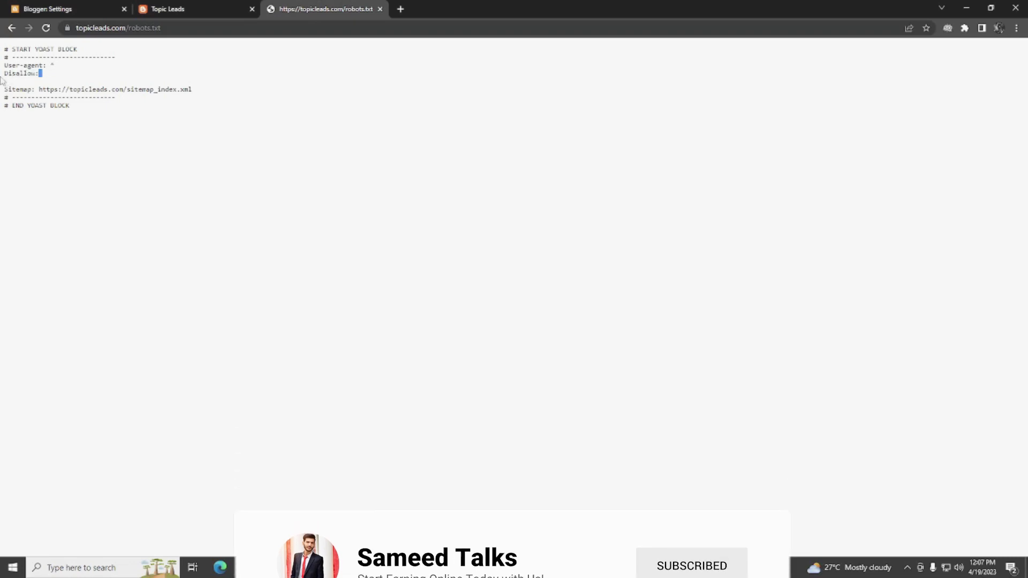
Examine the Disallow directive together with the robots.txt address and the User-agent asterisk
triple_click(56, 75)
left_click(48, 75)
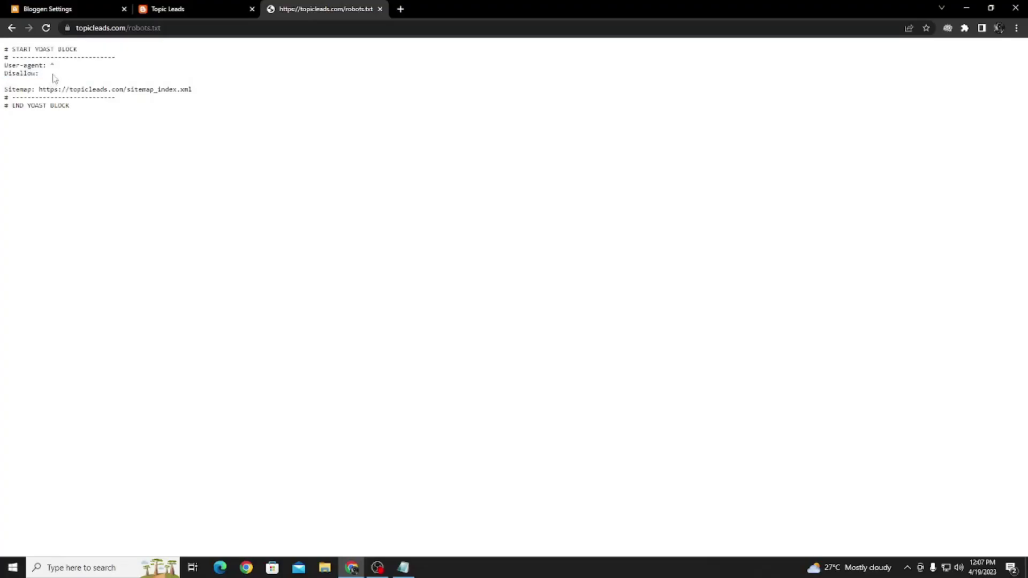
left_click_drag(161, 28, 128, 28)
left_click_drag(59, 73, 2, 75)
left_click(53, 63)
double_click(53, 64)
left_click(213, 6)
left_click(308, 6)
left_click(380, 9)
left_click(123, 6)
Highlight the sitemap URL in robots.txt, its sitemap_index part, and the Sitemap label
left_click_drag(196, 92, 44, 89)
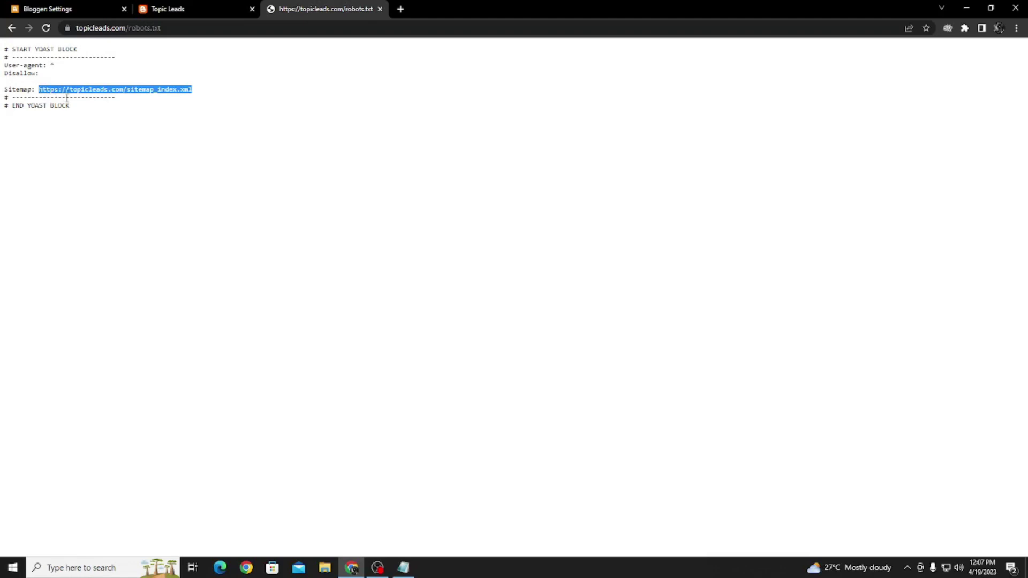
left_click(161, 102)
left_click_drag(128, 91, 173, 92)
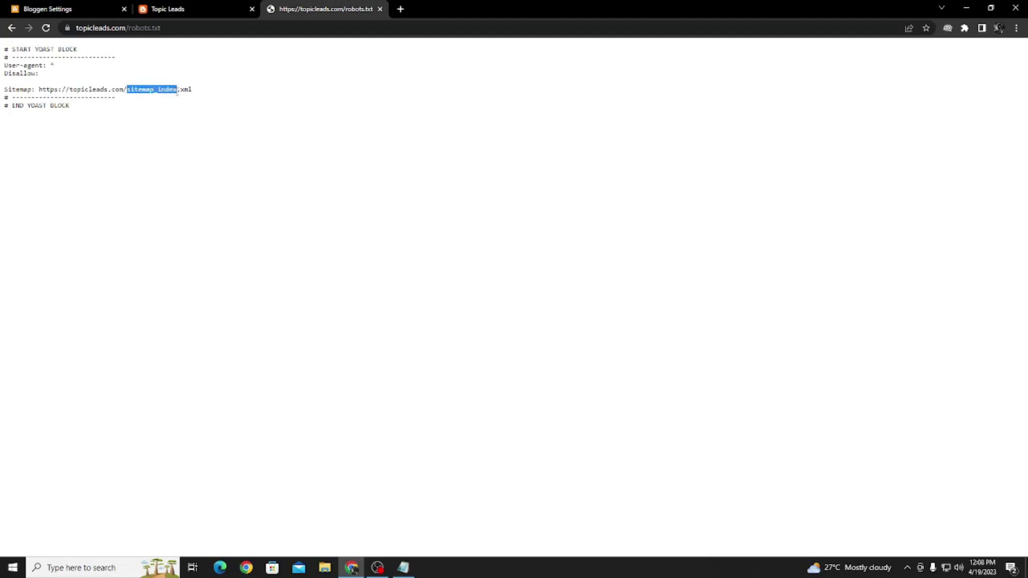
left_click_drag(36, 91, 3, 92)
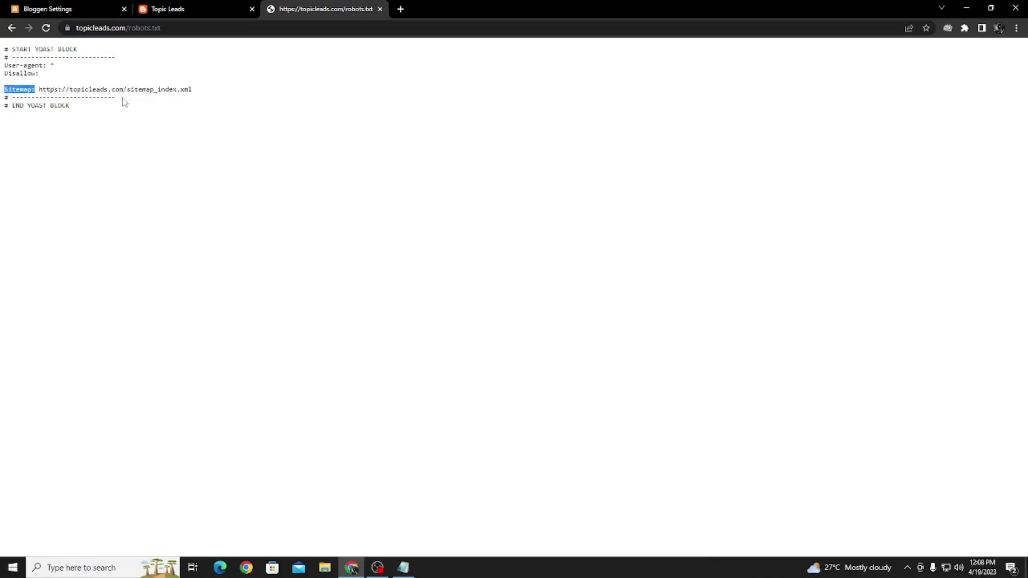
Switch to Notepad and add the line "Site Map : Apki weebsite ka Map hota hai" below the robots.txt explanation
left_click(403, 567)
left_click(300, 317)
type("Site Map : Apki weebsite ka Map n")
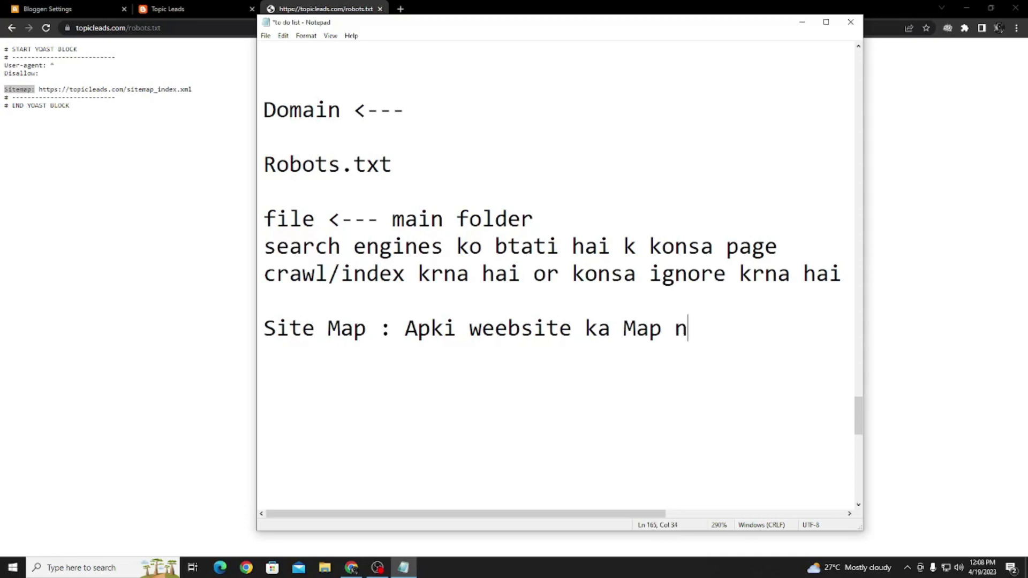
key("BackSpace")
type("hota hai")
key("Return")
Continue the Site Map note on the new line with "jiska maqsad search engines ko apki website"
type("jiska maq")
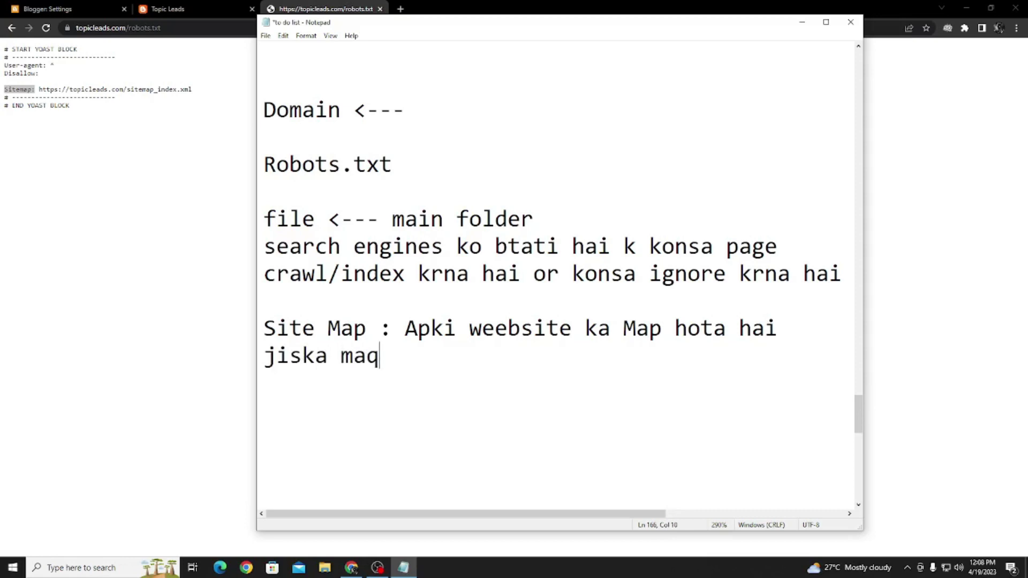
type("sad apki")
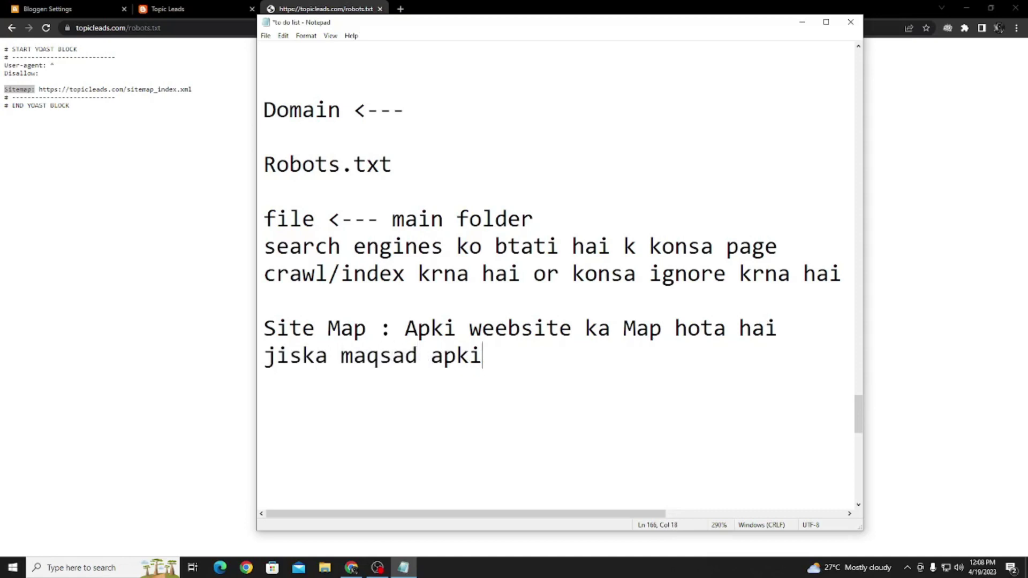
key("BackSpace")
key("BackSpace")
key("BackSpace")
key("BackSpace")
key("BackSpace")
type("search ngine")
key("BackSpace")
key("BackSpace")
key("BackSpace")
key("BackSpace")
key("BackSpace")
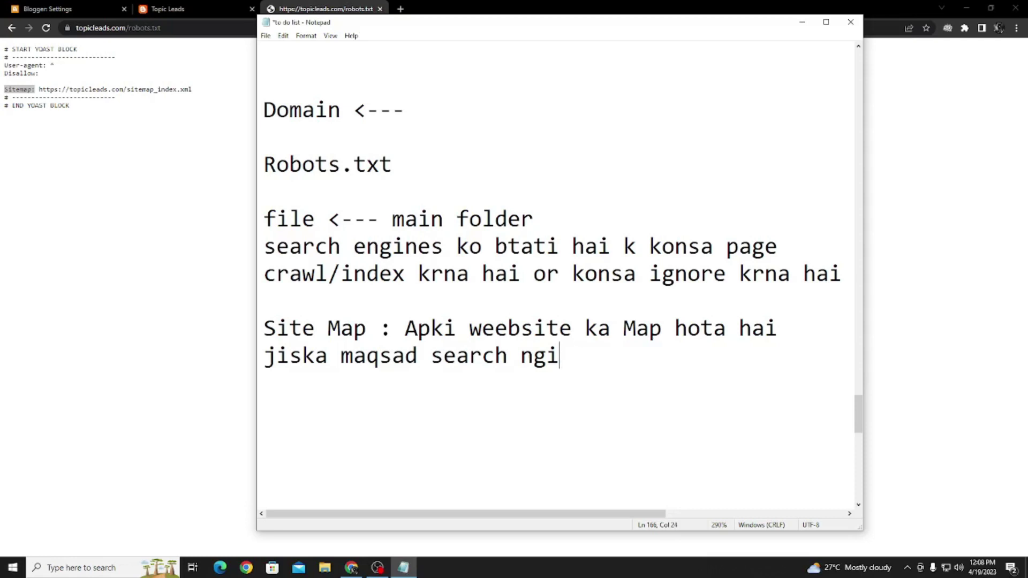
key("BackSpace")
type("engines")
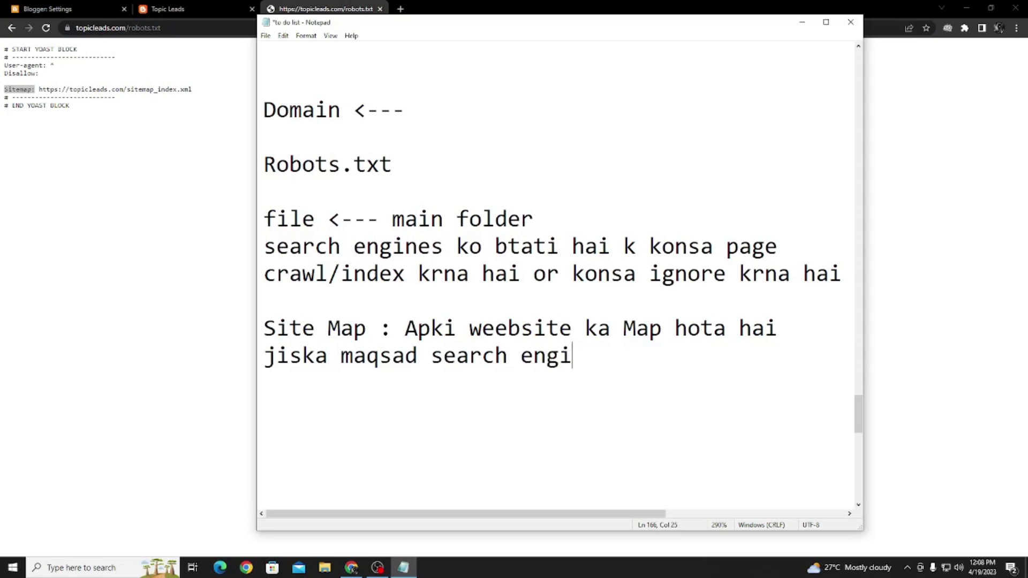
type(" ko apk")
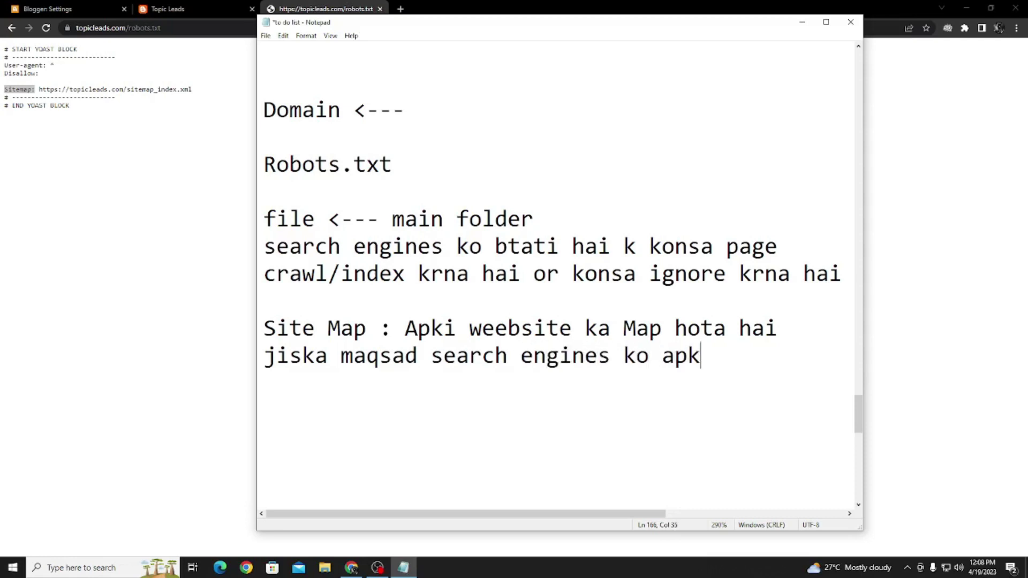
type("i website")
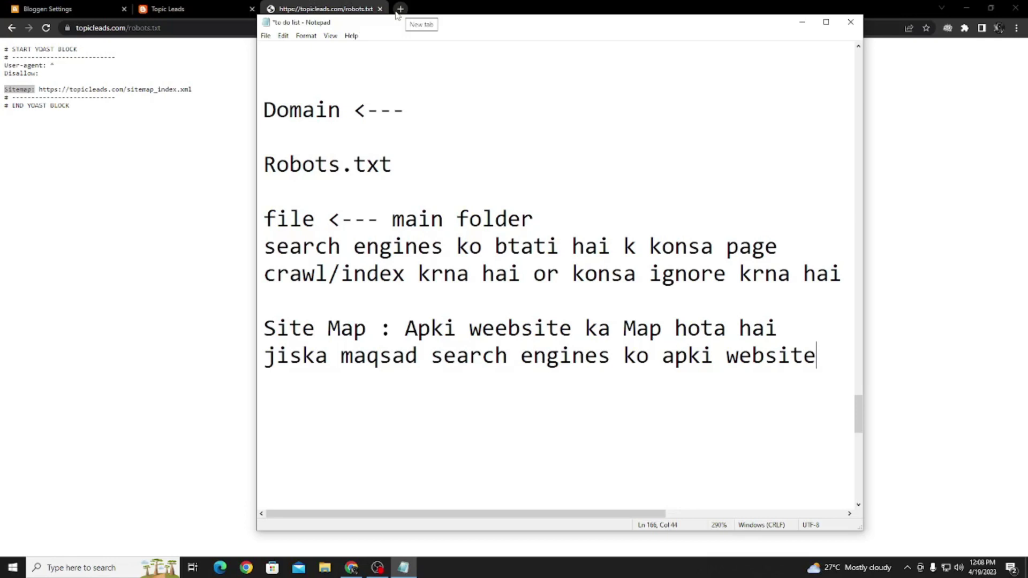
Return to the browser and open topicleads.com/wp-sitemap.xml in a new tab
left_click(399, 11)
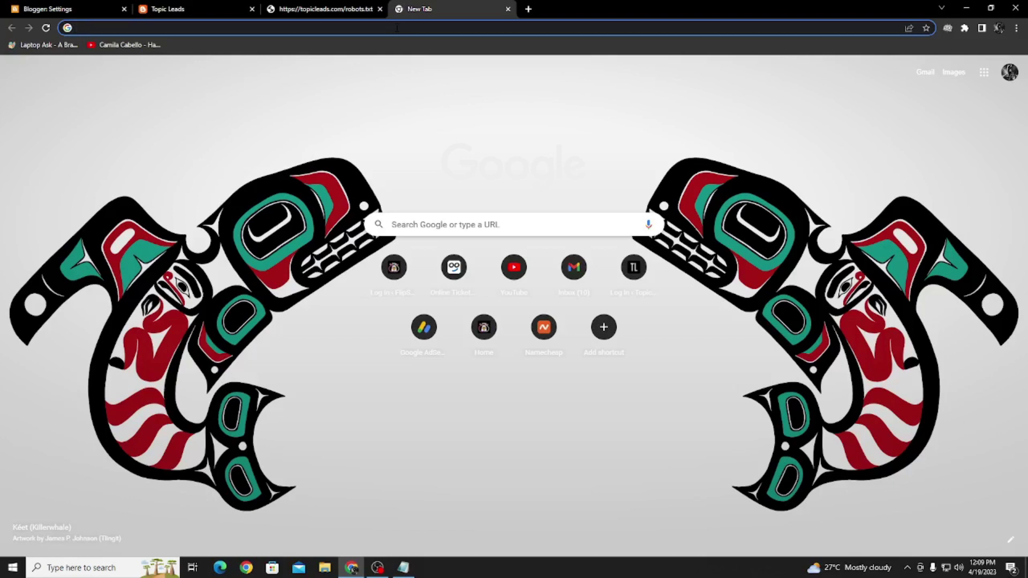
type("topic")
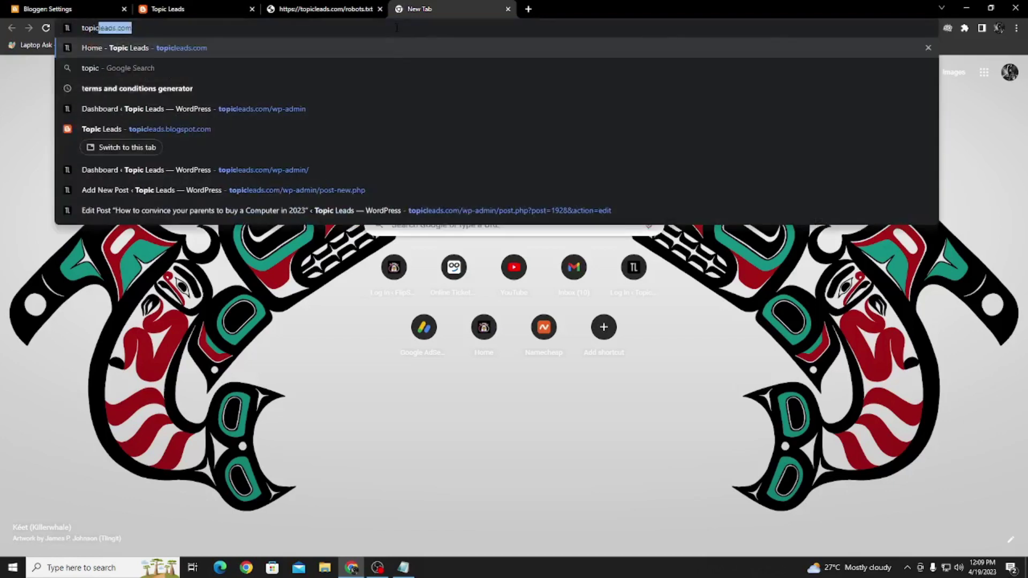
key("Right")
type("/wp")
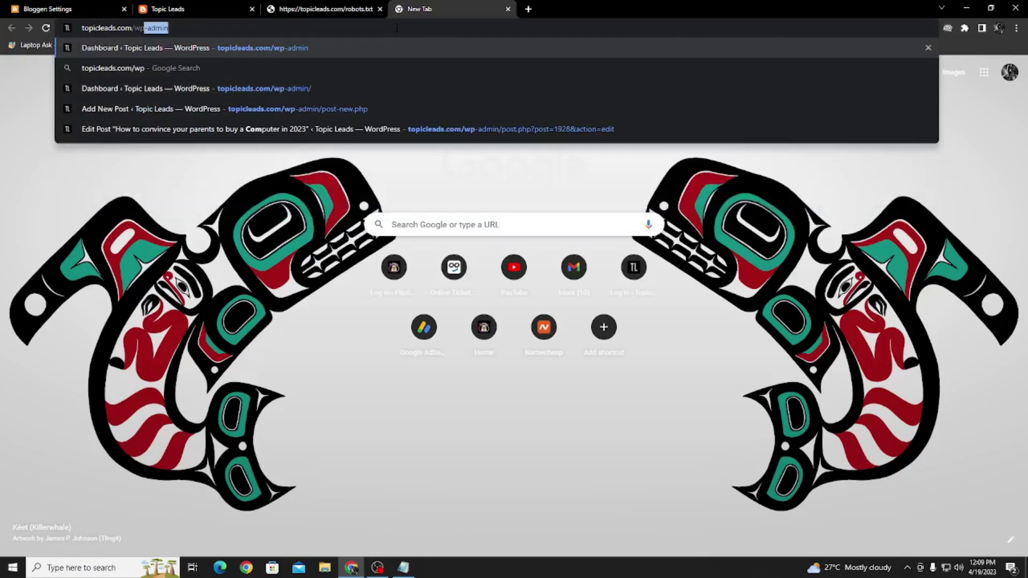
type("-sitemap.")
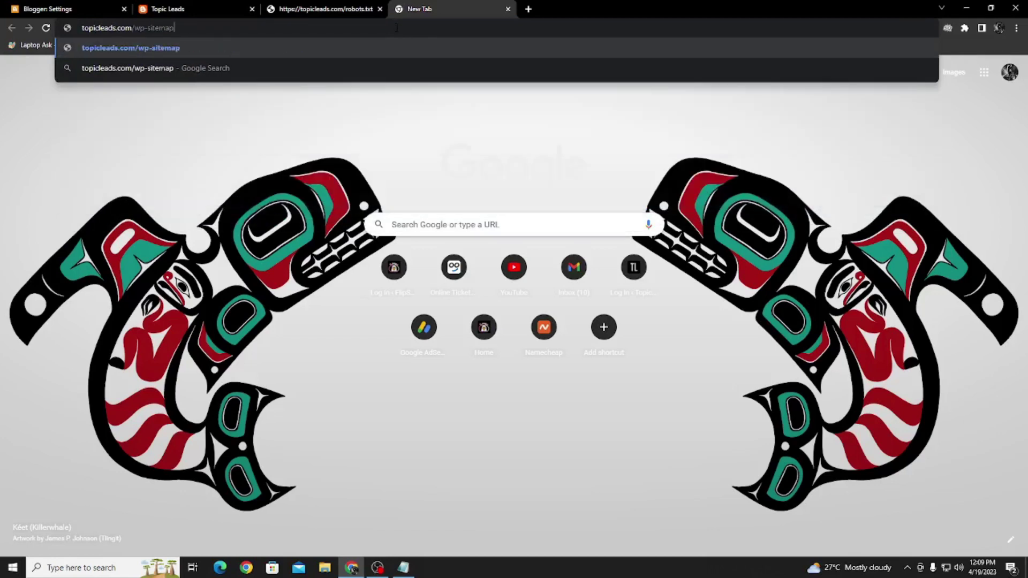
type("xml")
key("Return")
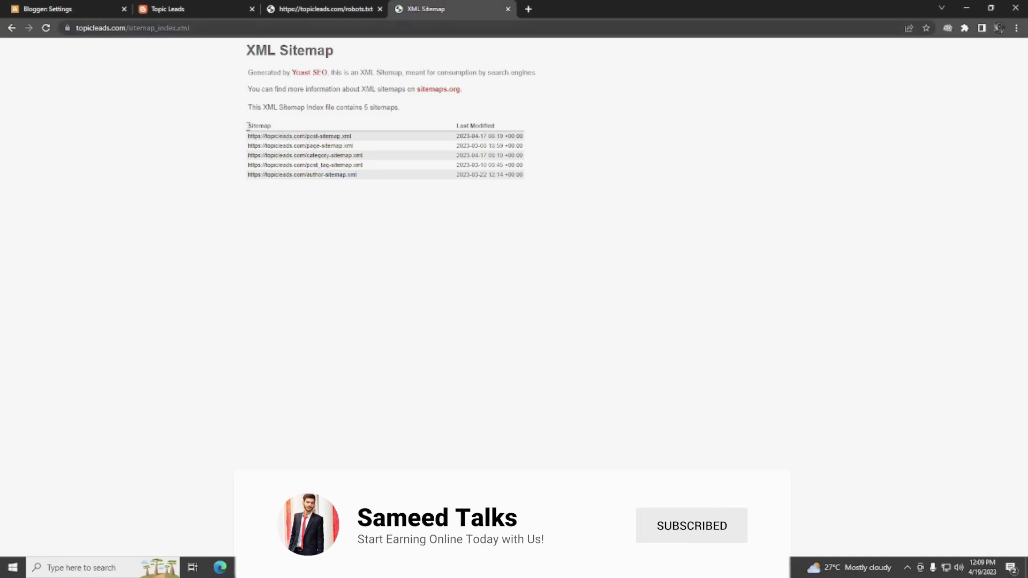
Enlarge the XML Sitemap page to 250%, examine its list of sitemaps, and reduce the page zoom to 150%
key("ctrl+plus")
key("ctrl+plus")
key("ctrl+plus")
key("ctrl+plus")
key("ctrl+plus")
key("ctrl+plus")
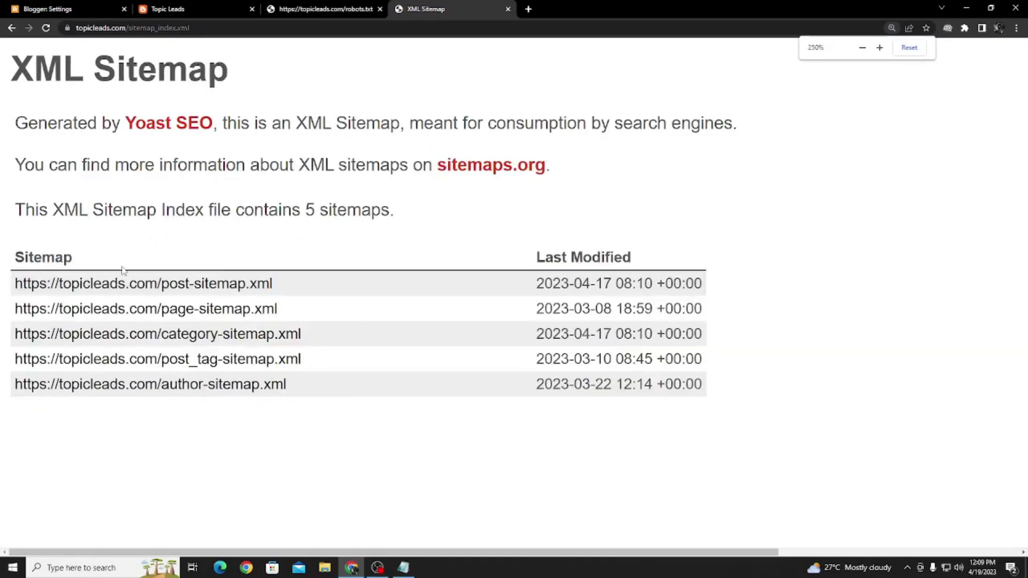
left_click_drag(74, 257, 6, 256)
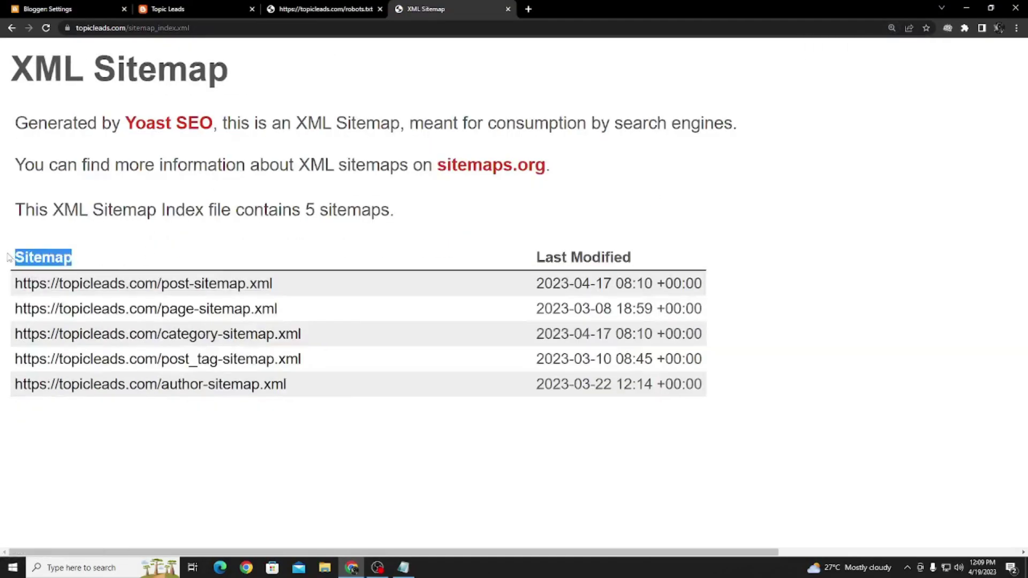
left_click(7, 257)
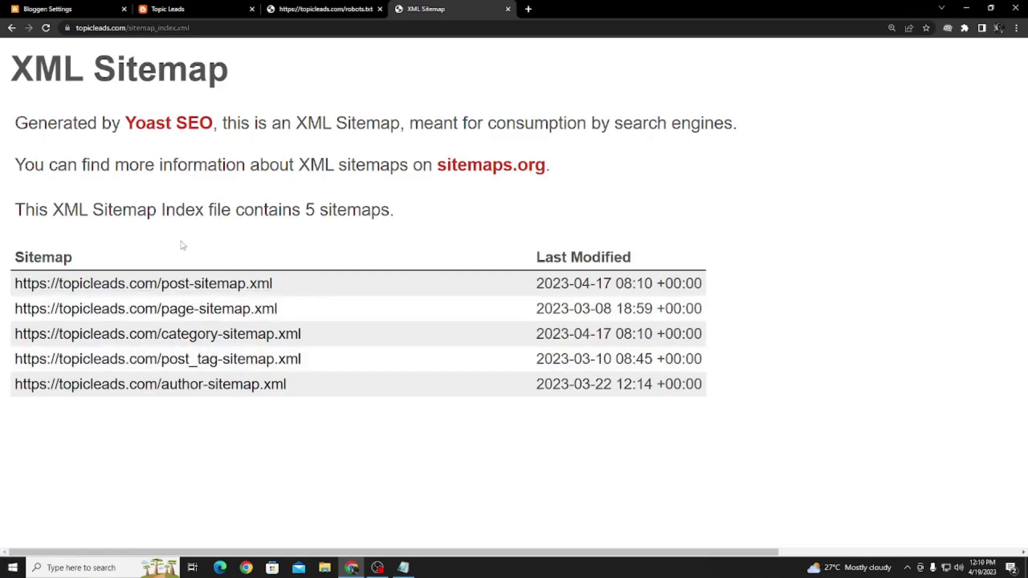
key("ctrl+minus")
key("ctrl+minus")
key("ctrl+minus")
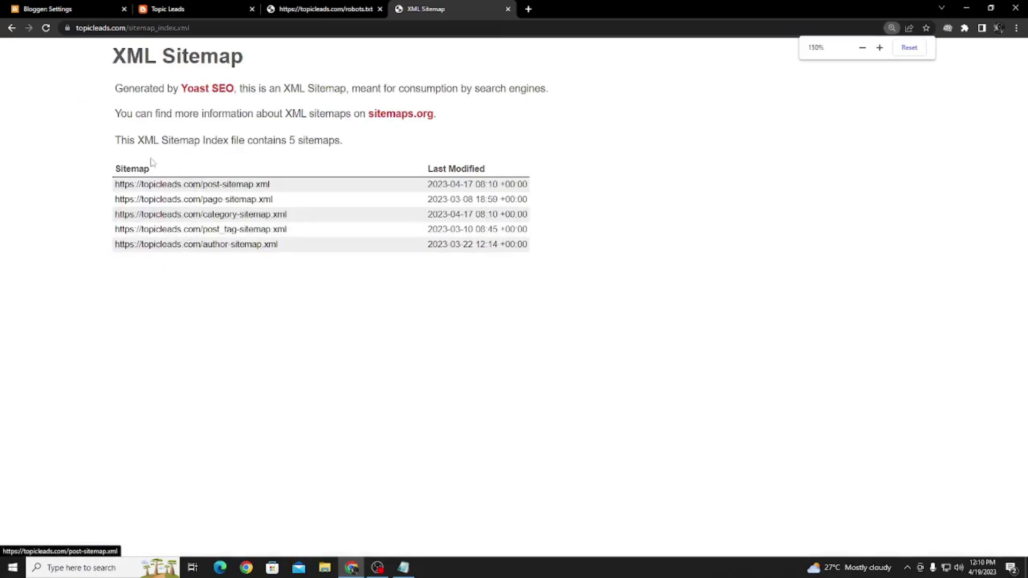
Go back to the robots.txt page and highlight the whole Yoast block, followed by the sitemap URL
left_click(319, 9)
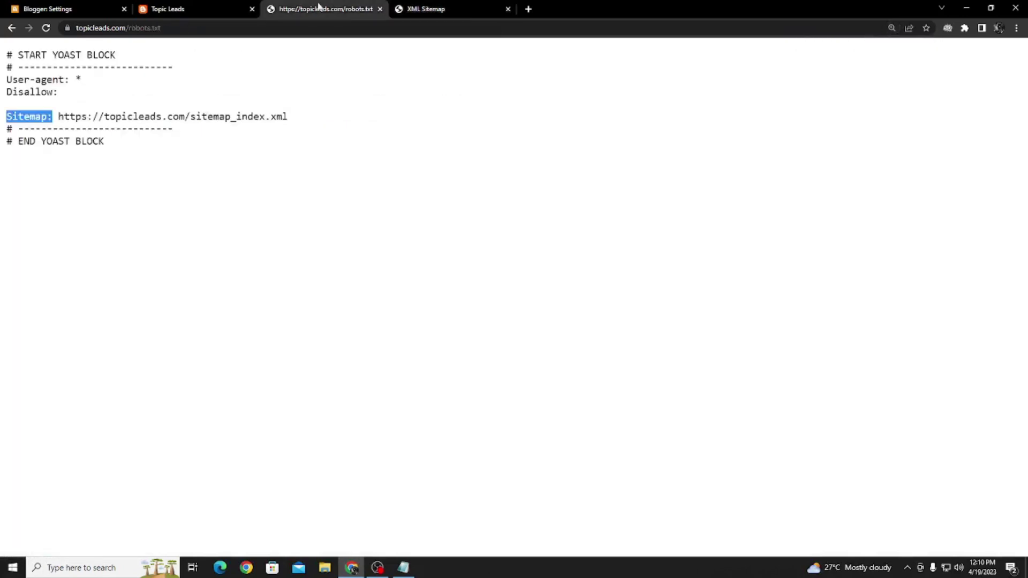
left_click(10, 127)
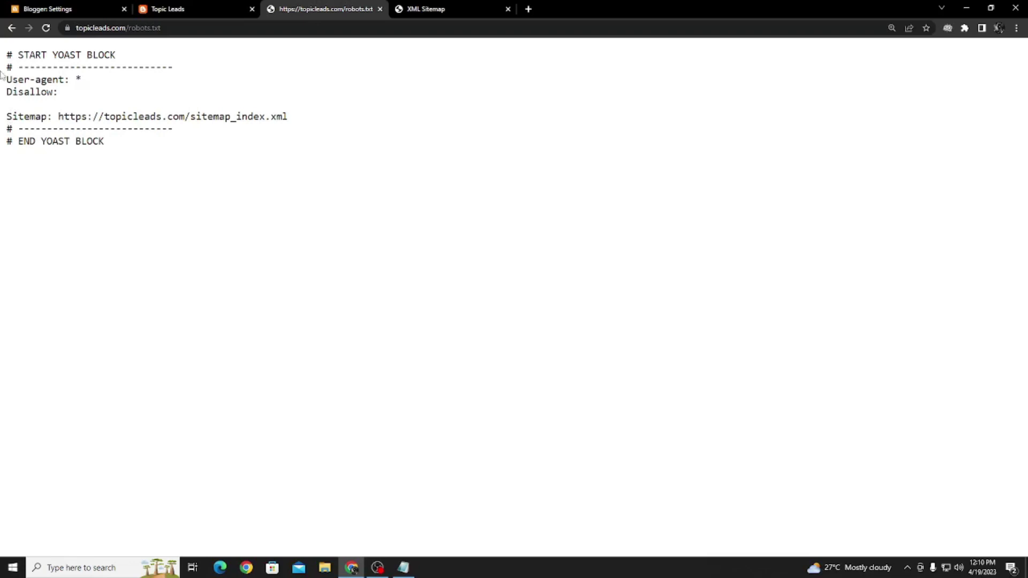
left_click_drag(2, 52, 182, 146)
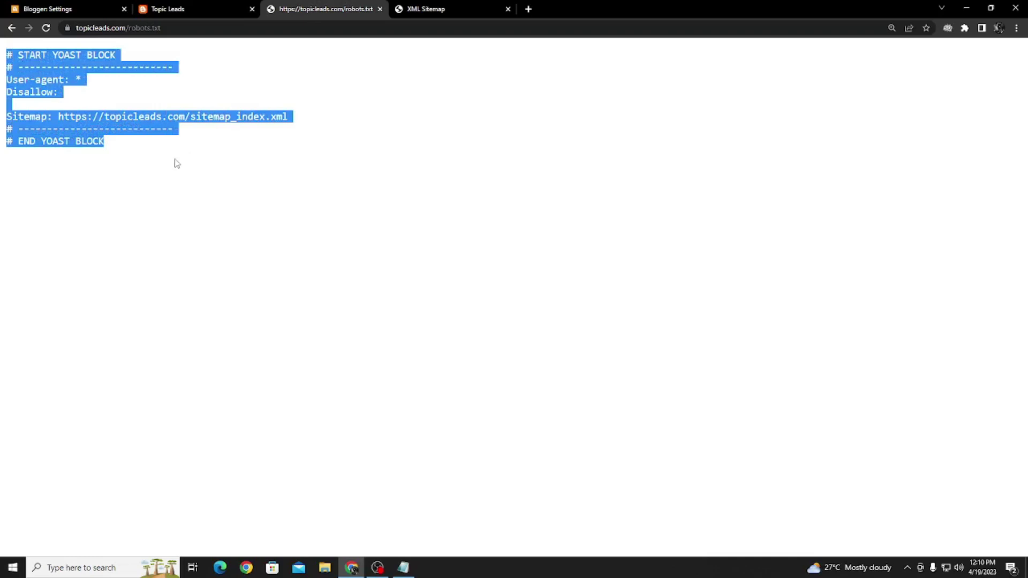
left_click(199, 144)
left_click_drag(59, 117, 301, 124)
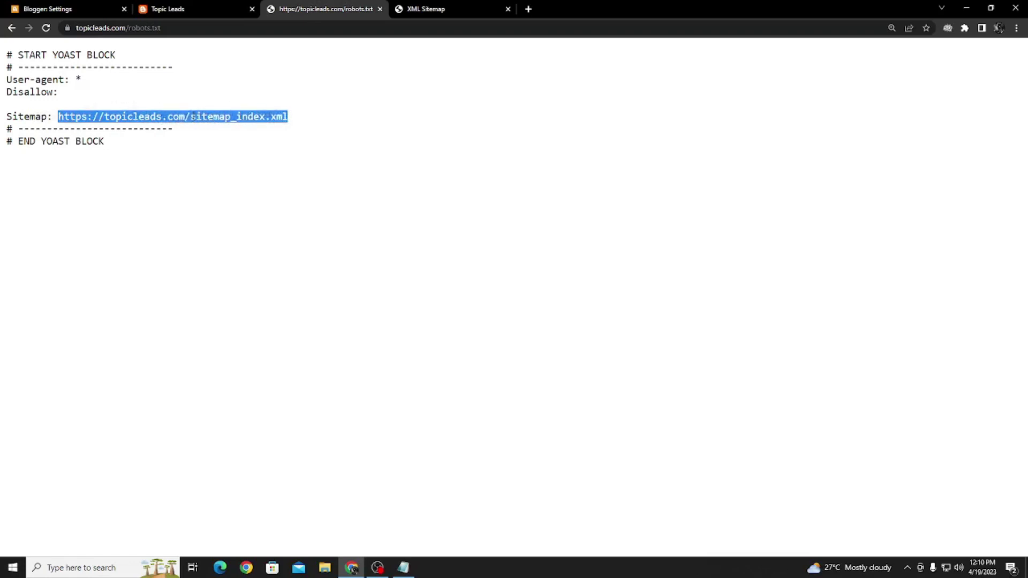
Highlight the sitemap URL in robots.txt and the sitemap table on the XML Sitemap page, and close that page
left_click_drag(53, 117, 285, 116)
left_click(445, 8)
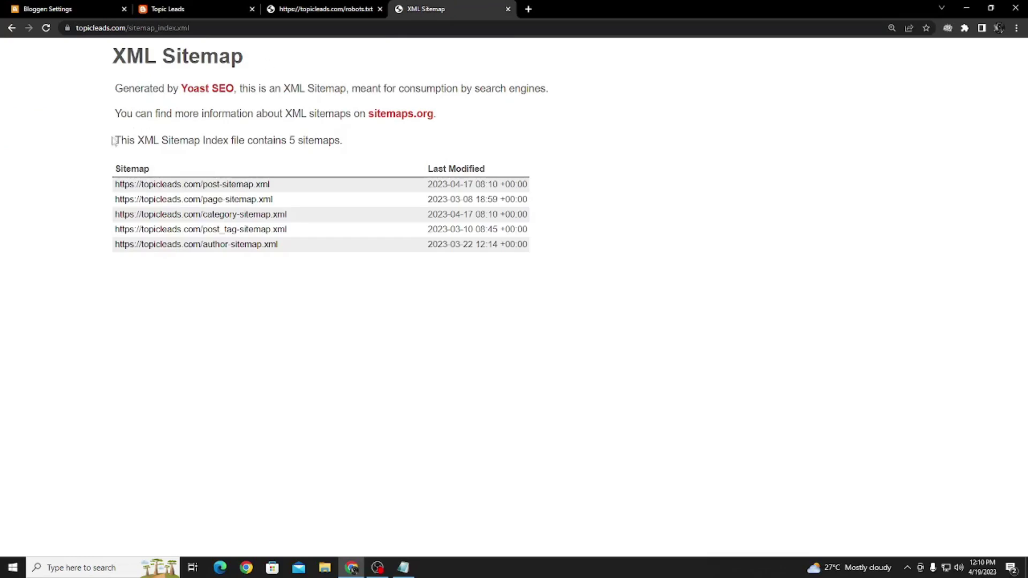
left_click_drag(106, 182, 534, 198)
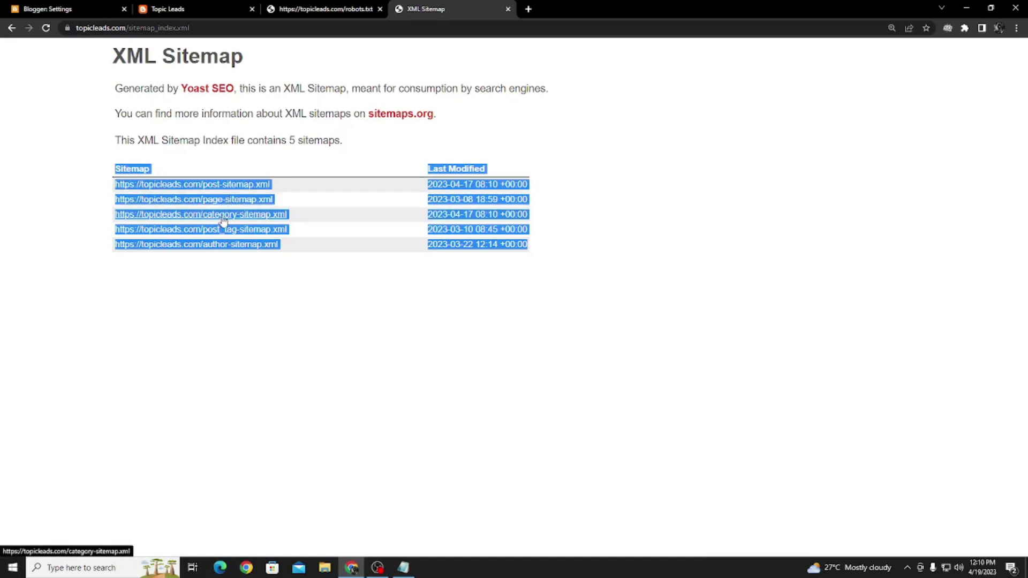
left_click(61, 206)
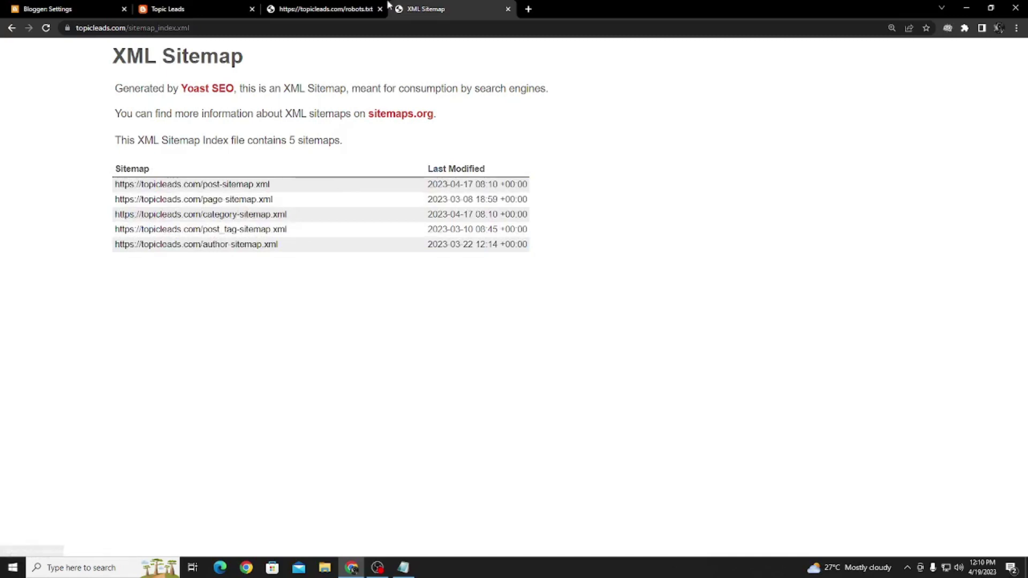
left_click(508, 8)
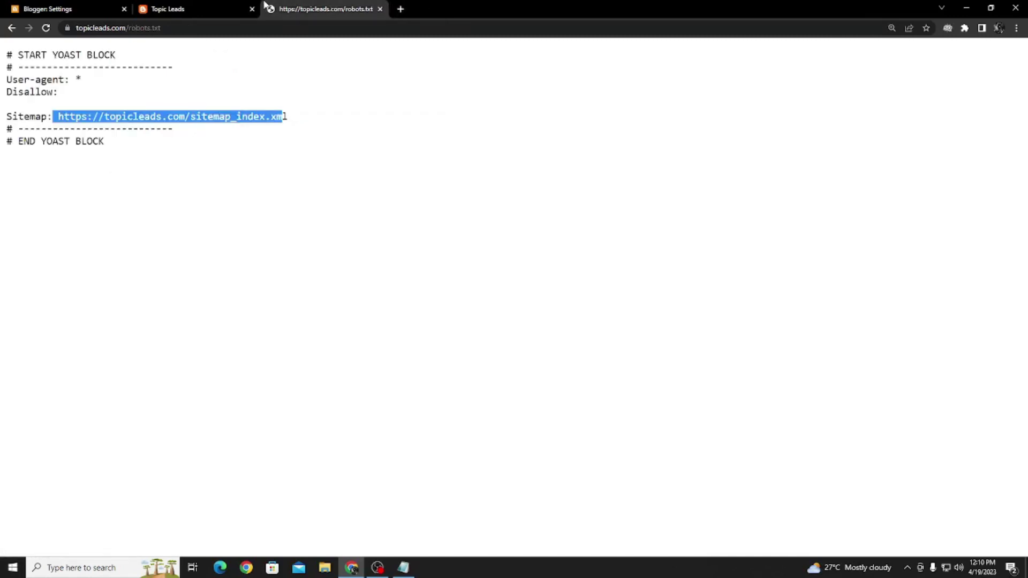
left_click(224, 5)
left_click(57, 8)
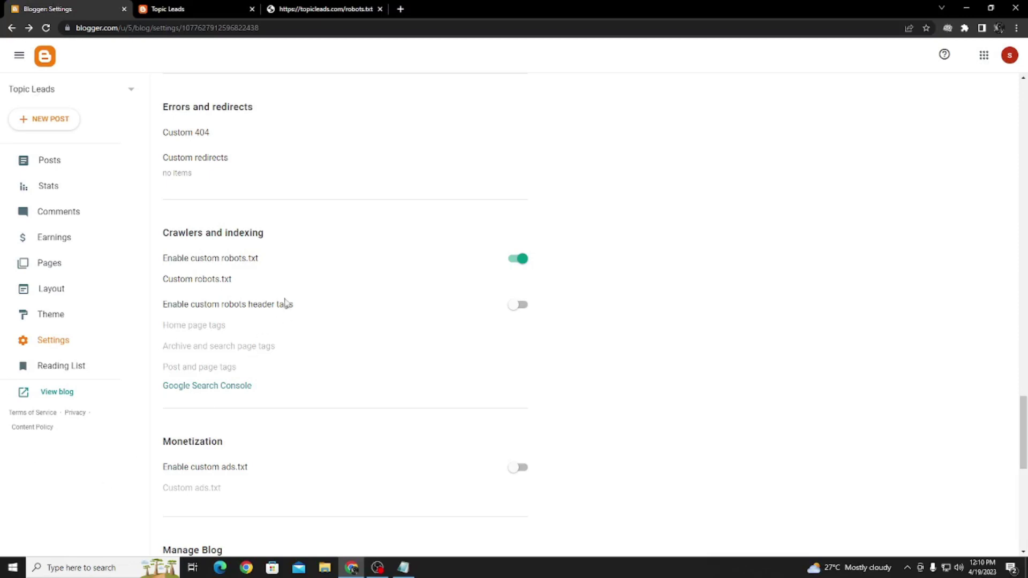
left_click(208, 284)
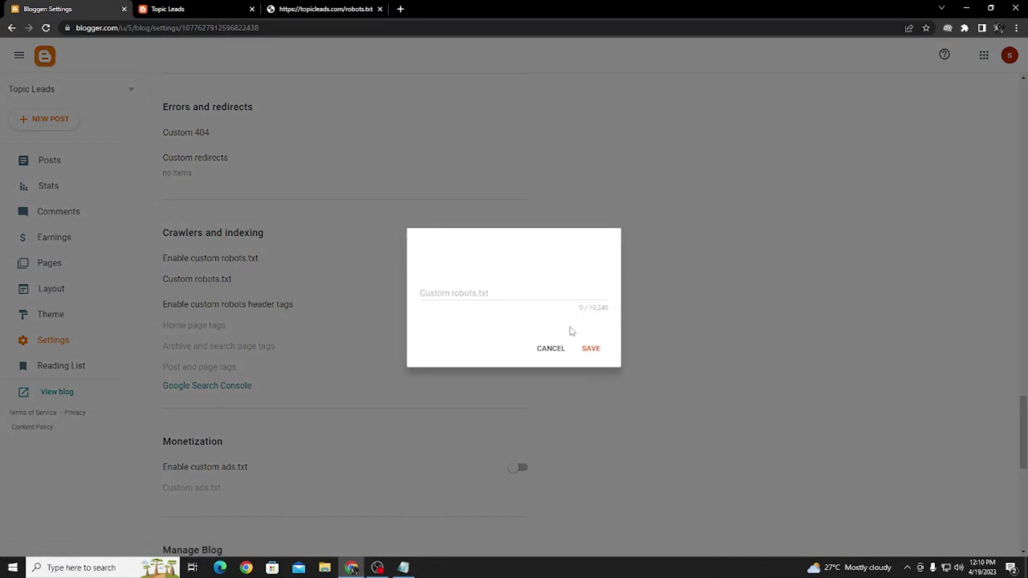
left_click(487, 293)
left_click(547, 348)
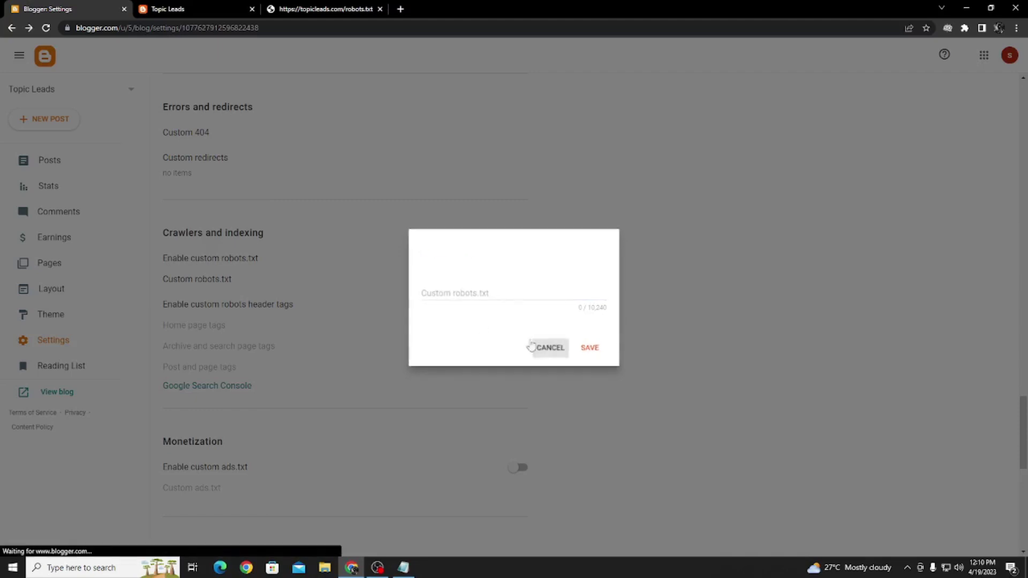
Close the robots.txt page, open a new tab, and add the line "Site map generator" below the Site Map note in Notepad
left_click(380, 9)
left_click(268, 9)
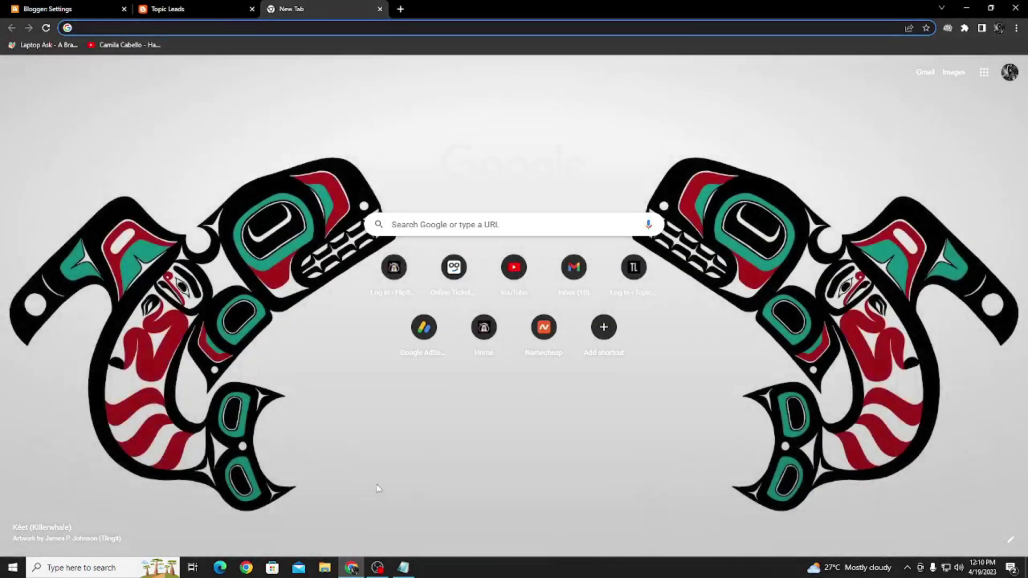
left_click(403, 567)
scroll(360, 370, "down", 2)
left_click(313, 204)
type("Site m")
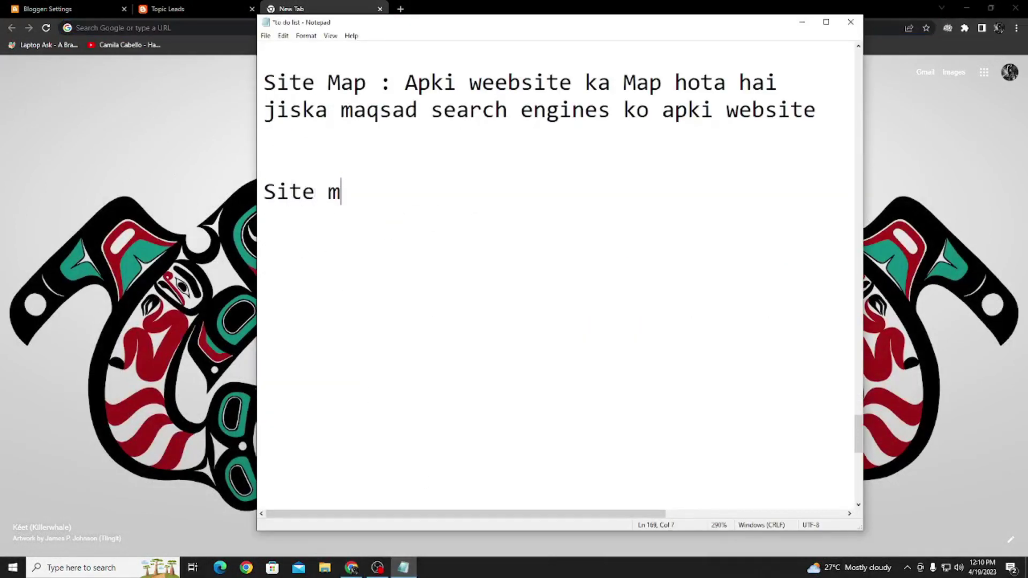
type("ap generator")
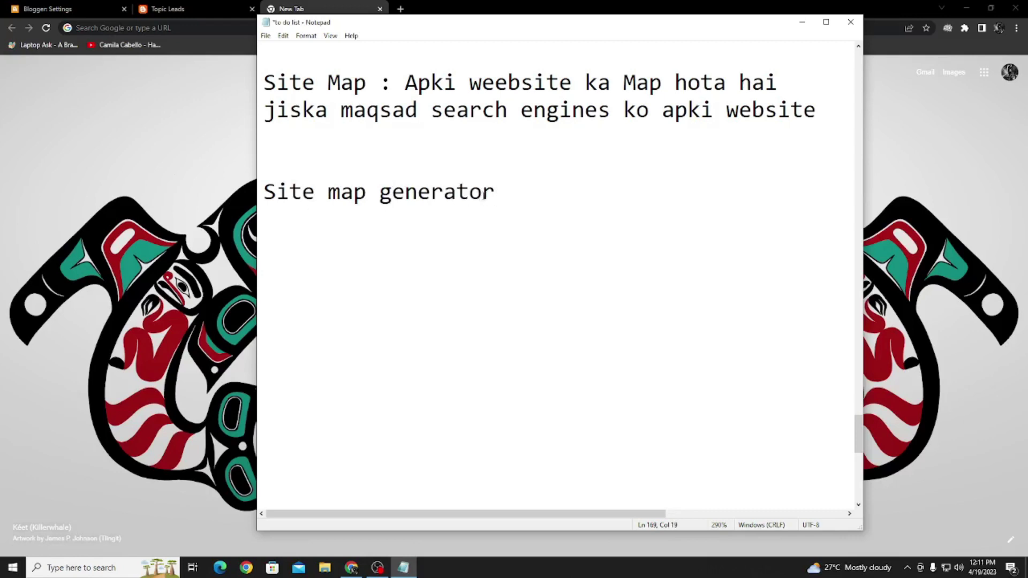
Copy "Site map generator" from the note, search Google for it in a new tab, and open the Labnol.org Blogger sitemap result
left_click_drag(504, 189, 264, 192)
key("ctrl+c")
left_click(401, 9)
key("ctrl+v")
key("Return")
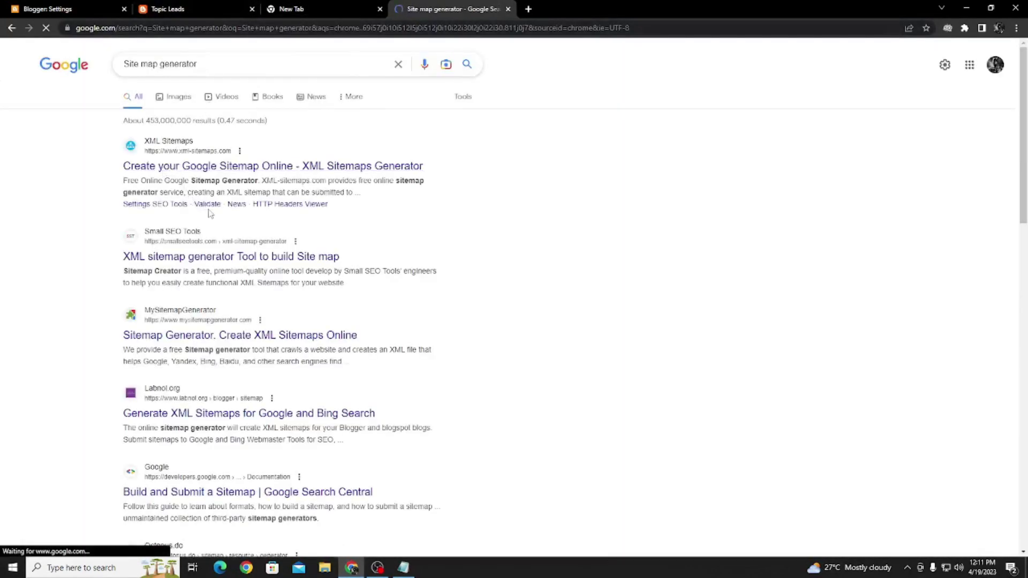
left_click(160, 148)
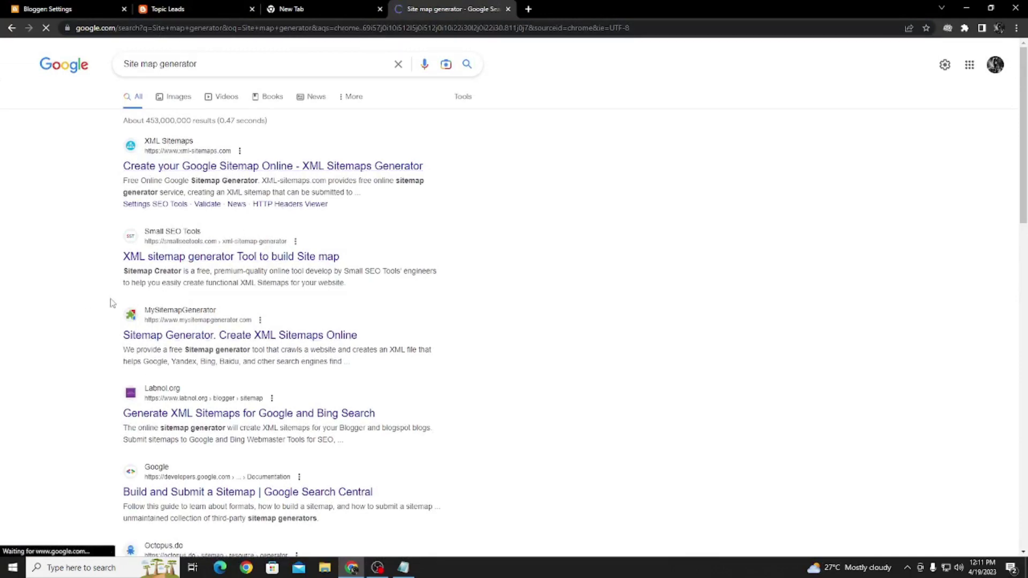
scroll(113, 303, "down", 2)
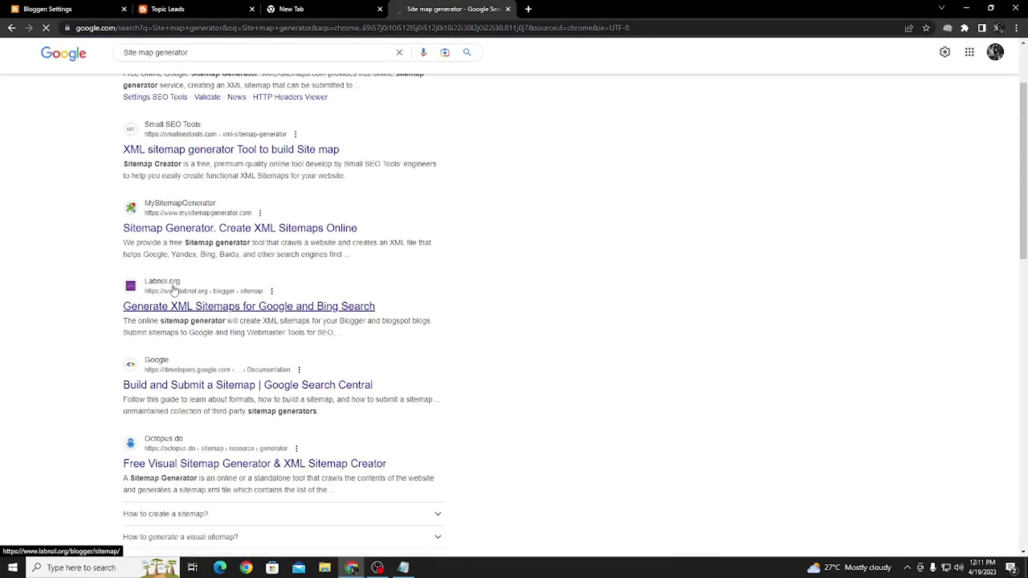
left_click(220, 308)
left_click(445, 256)
left_click_drag(527, 262, 373, 272)
key("BackSpace")
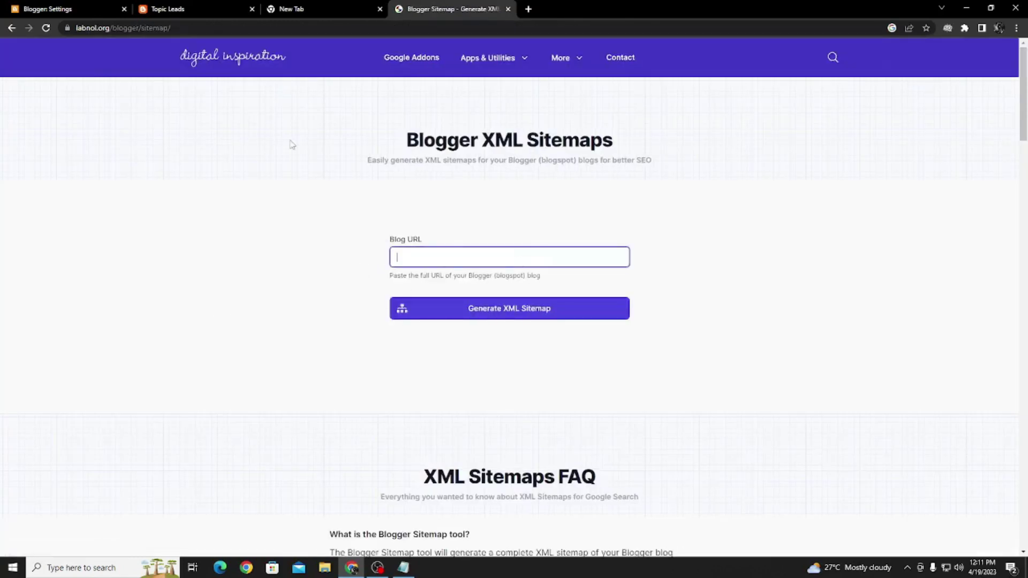
left_click(195, 5)
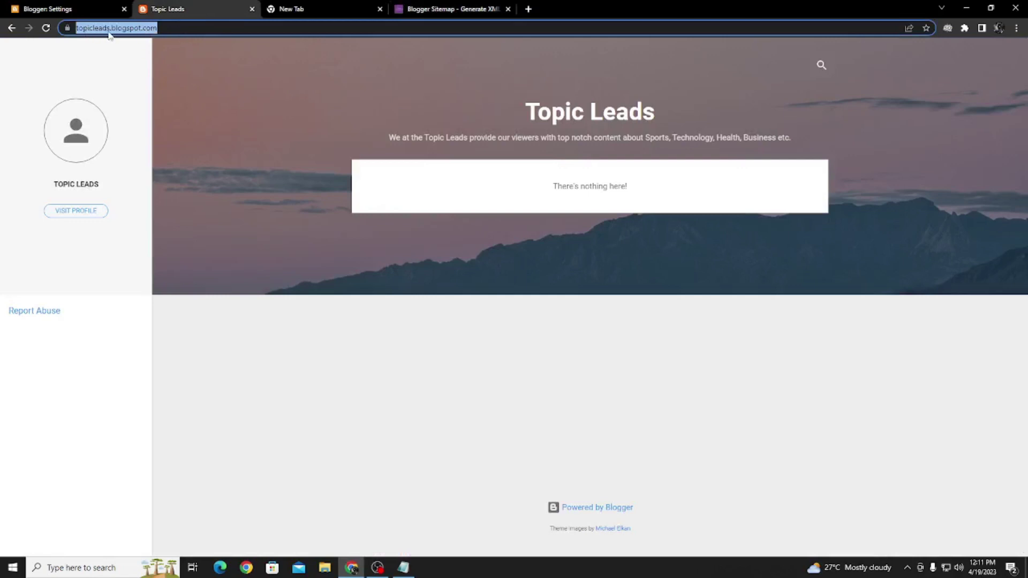
left_click(469, 9)
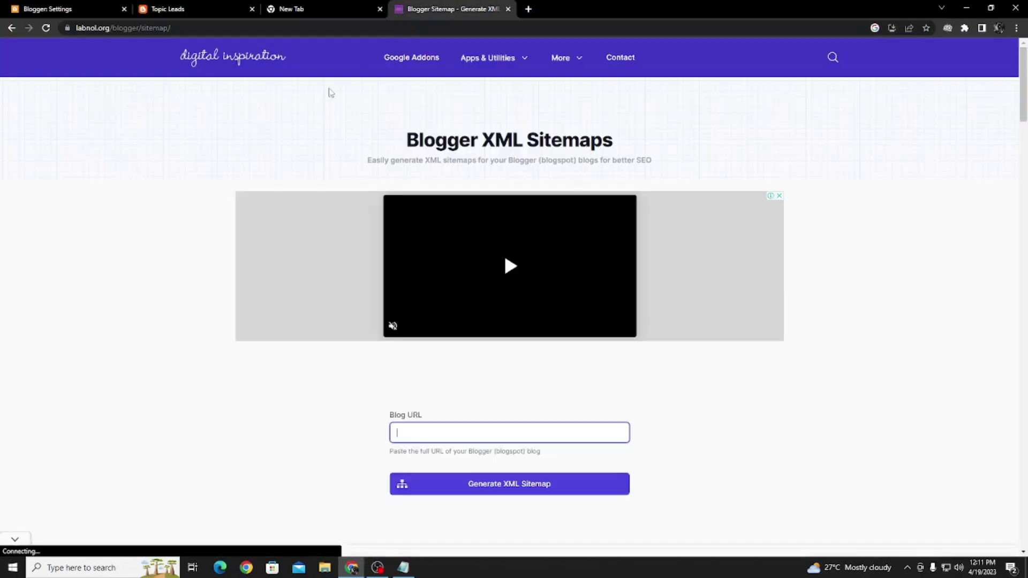
key("ctrl+v")
scroll(426, 373, "down", 2)
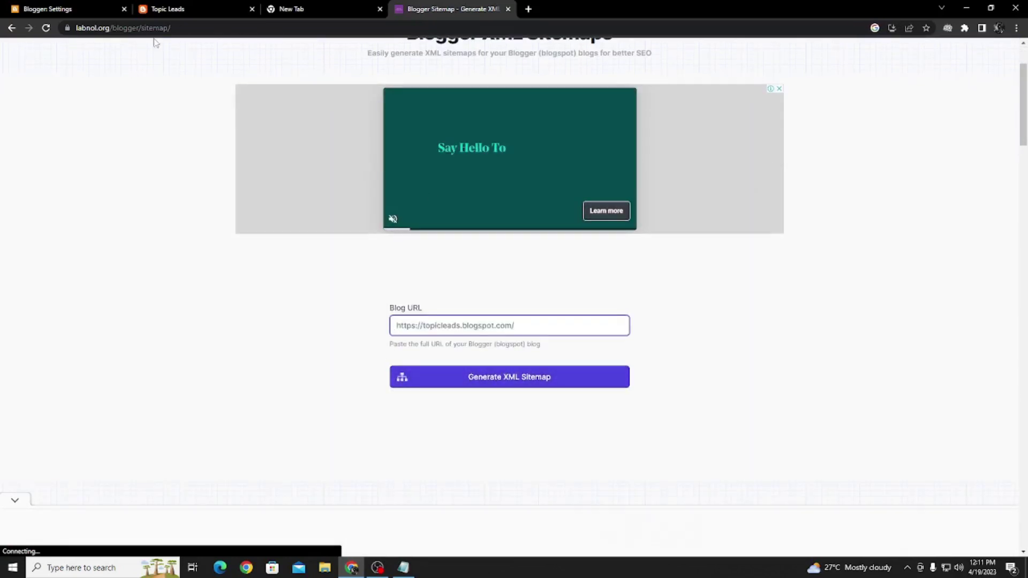
Check the entered address against the Topic Leads blog and generate its XML sitemap
left_click(75, 9)
left_click(152, 6)
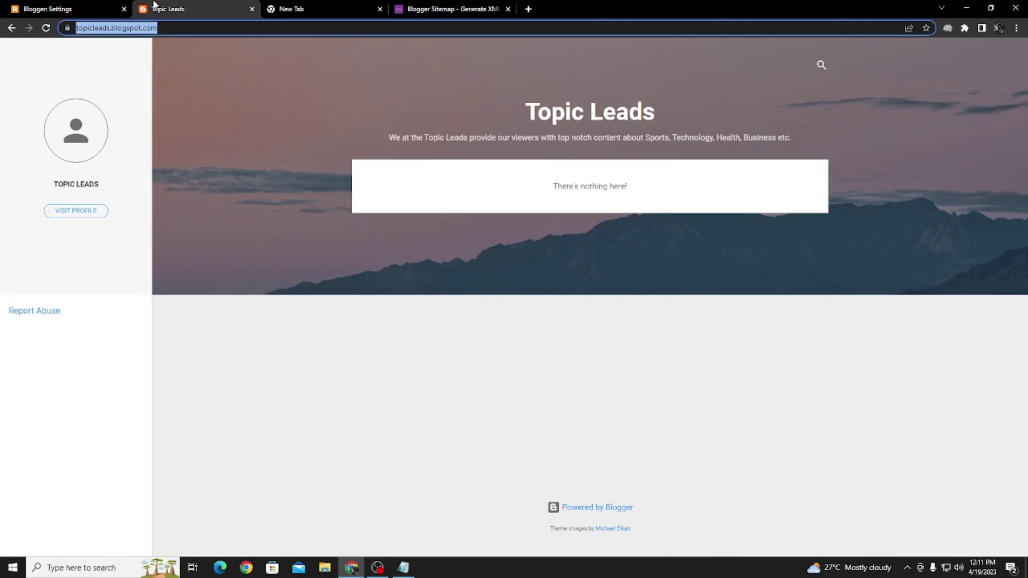
left_click(453, 8)
key("ctrl+a")
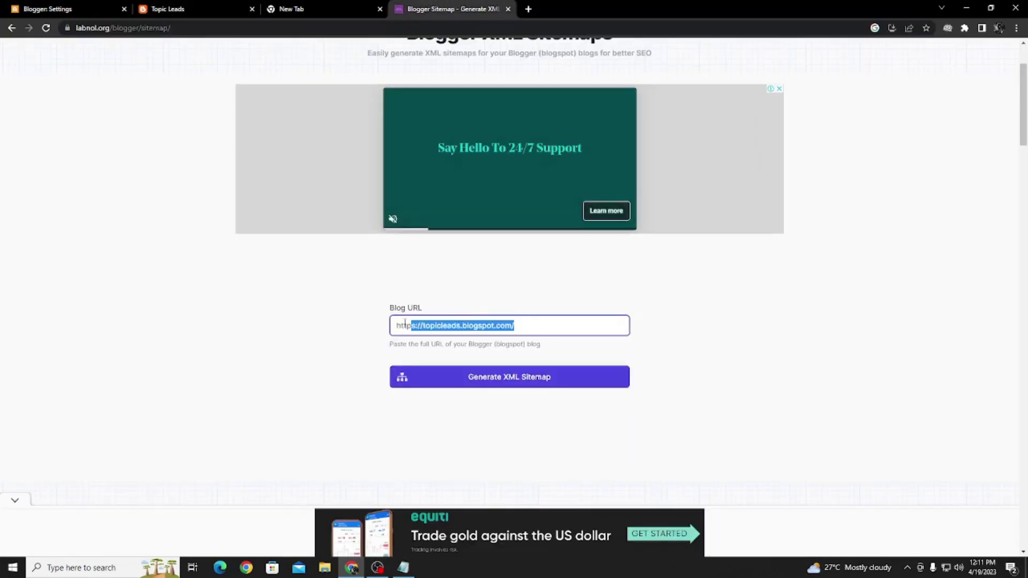
left_click(448, 378)
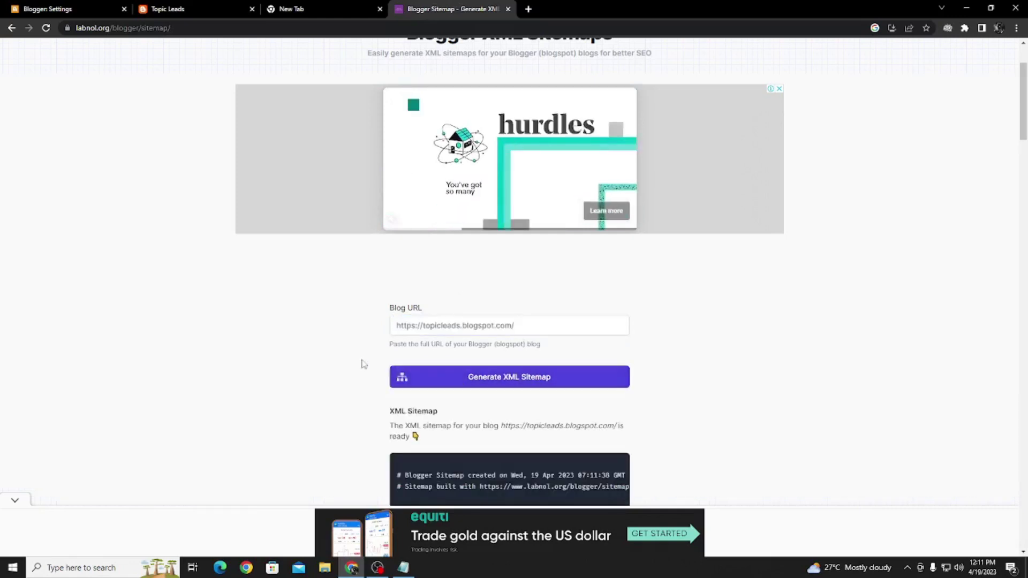
Copy the generated sitemap code through "Allow: /" into the Custom robots.txt setting of the Topic Leads blog and save it
scroll(356, 356, "down", 4)
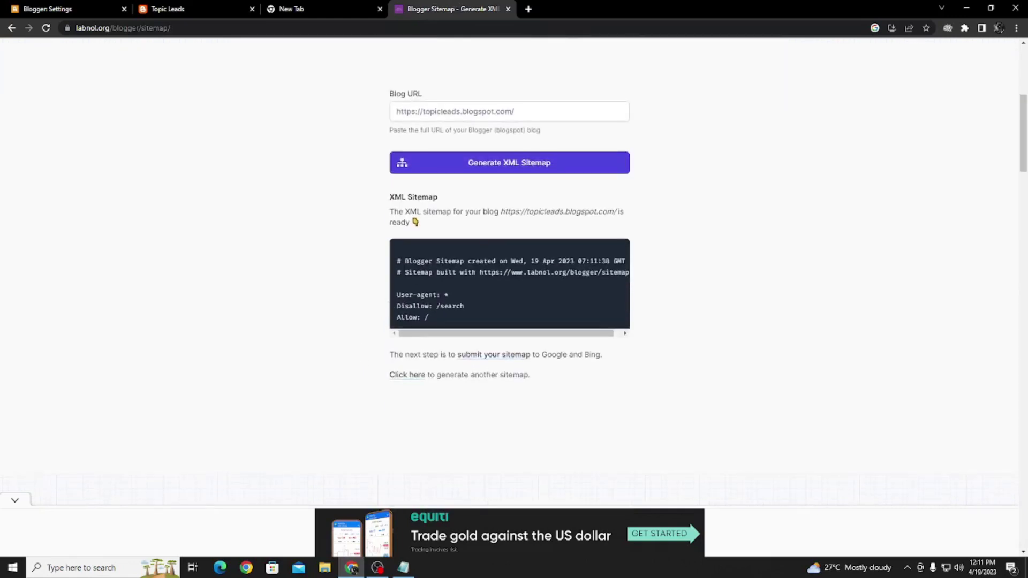
scroll(429, 316, "down", 2)
scroll(429, 316, "up", 2)
left_click_drag(433, 320, 391, 246)
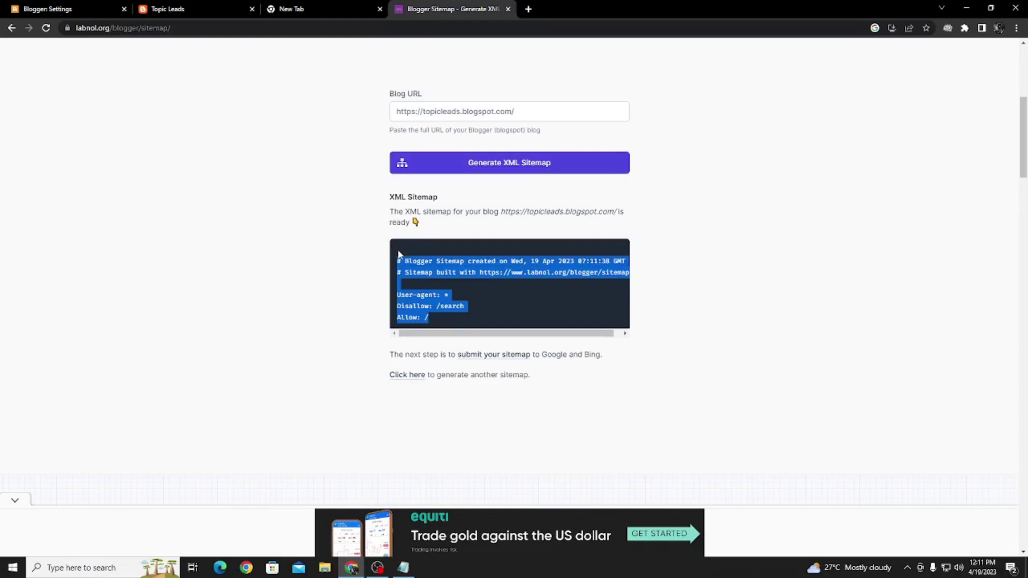
left_click(78, 7)
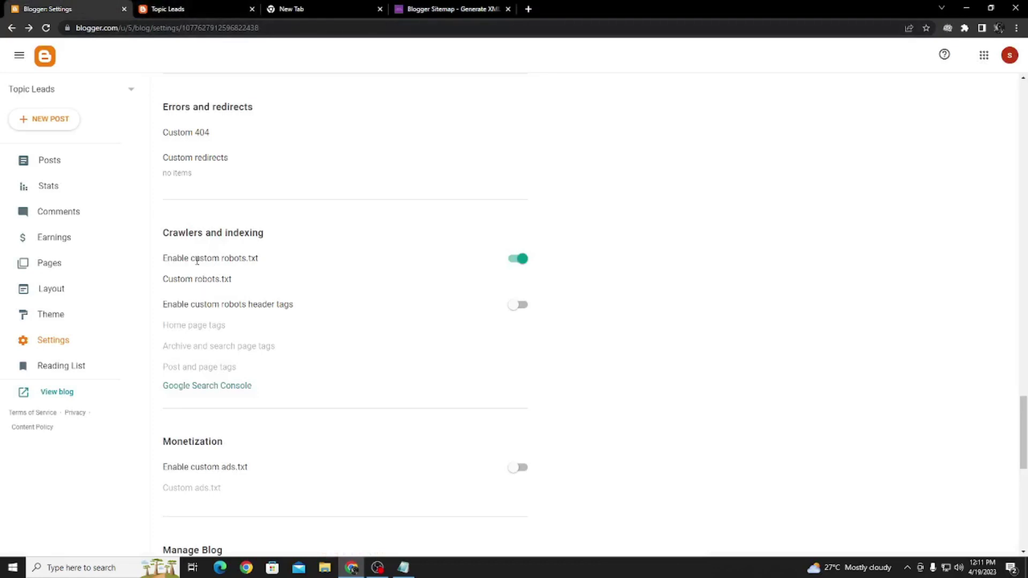
left_click(198, 280)
left_click(458, 295)
key("ctrl+v")
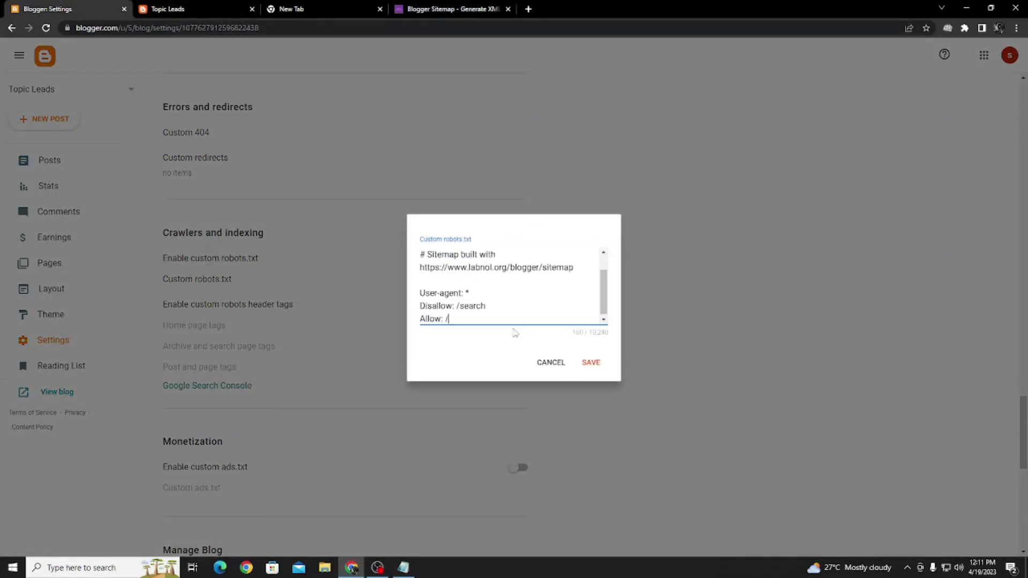
left_click(592, 362)
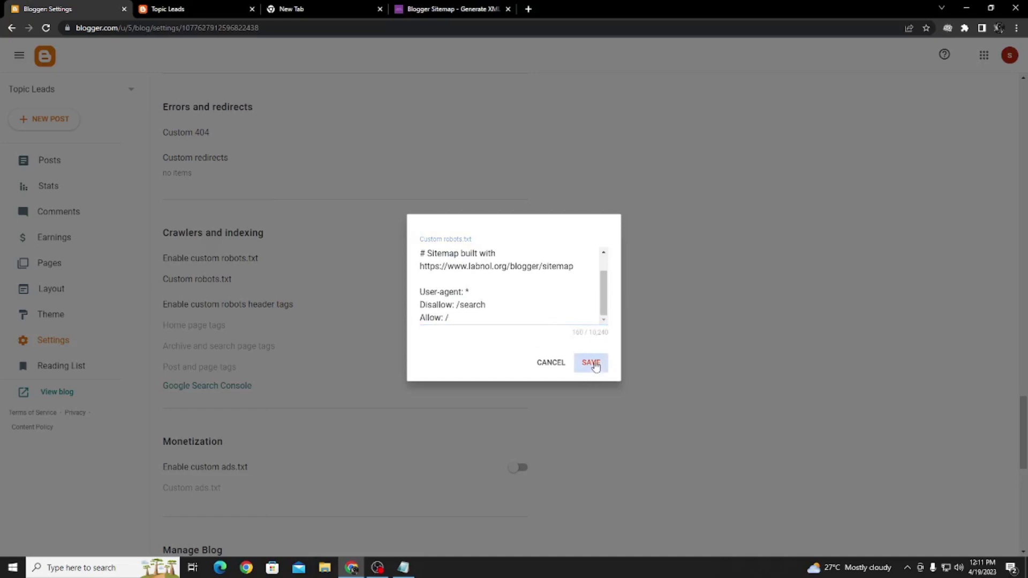
Highlight the custom robots header tags label under Crawlers and indexing and enable that setting
scroll(407, 329, "down", 1)
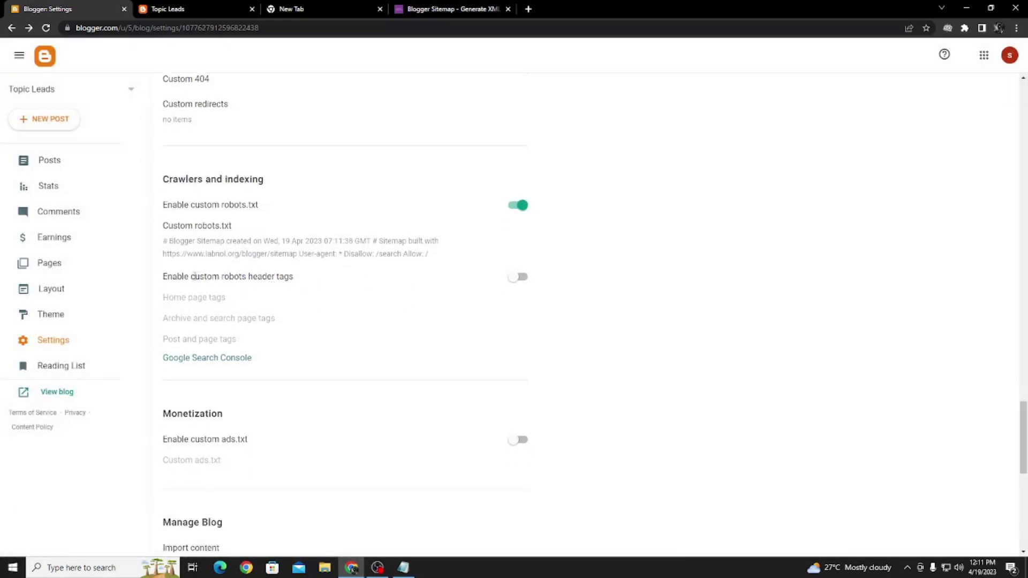
left_click_drag(194, 276, 292, 276)
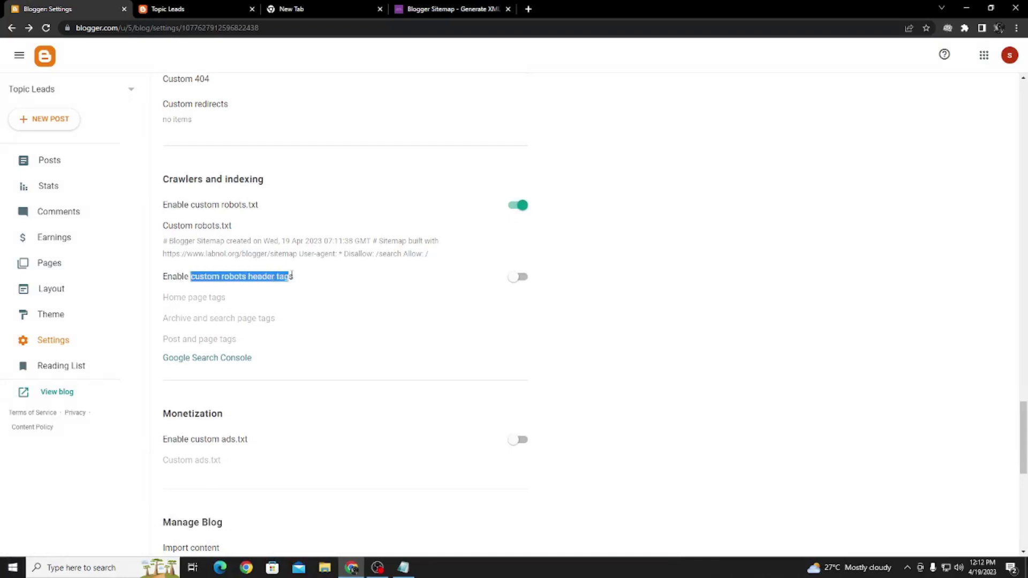
left_click(520, 278)
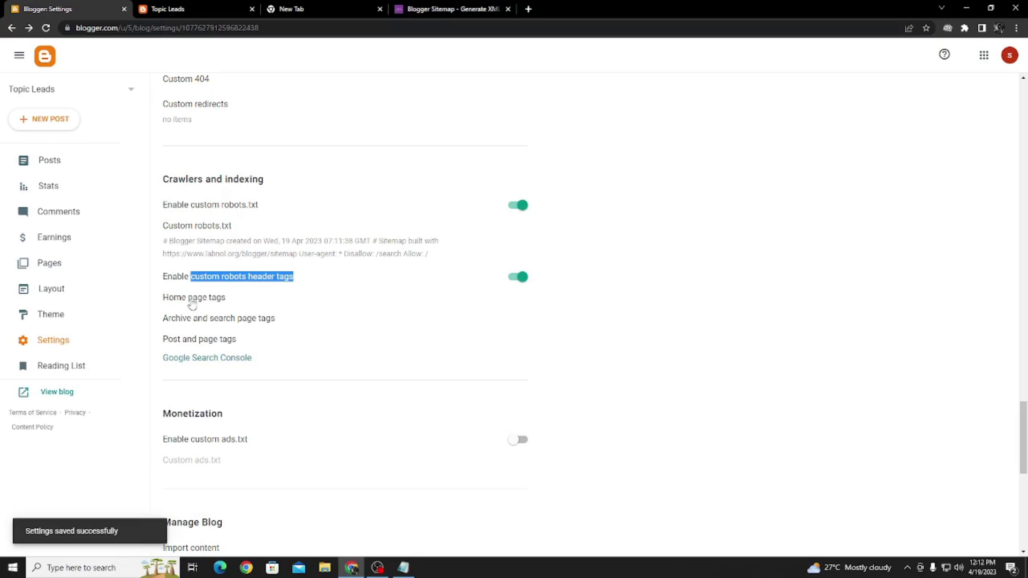
left_click(153, 295)
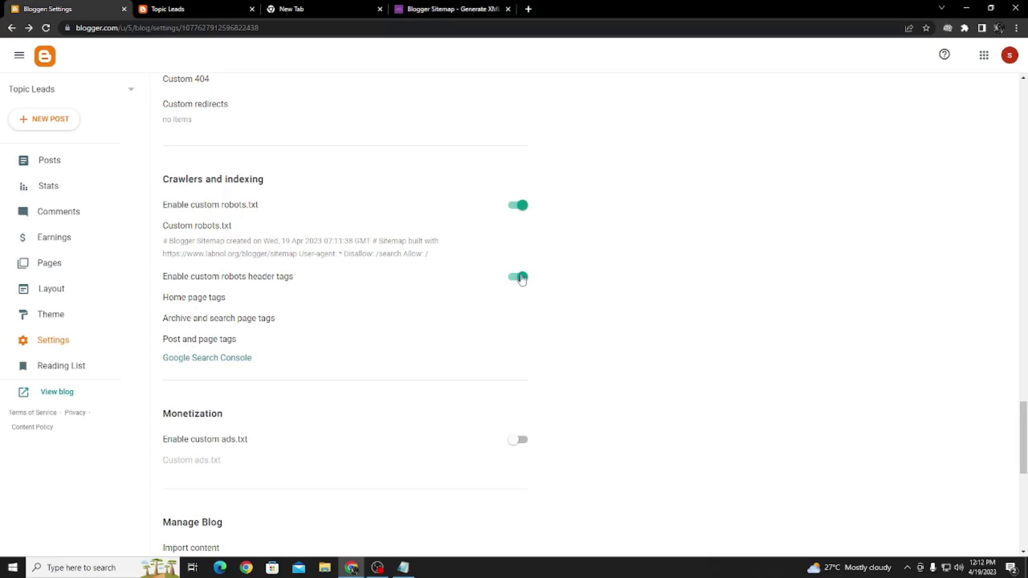
Enable the all and noodp custom robot tags for the home page and save them
left_click(209, 300)
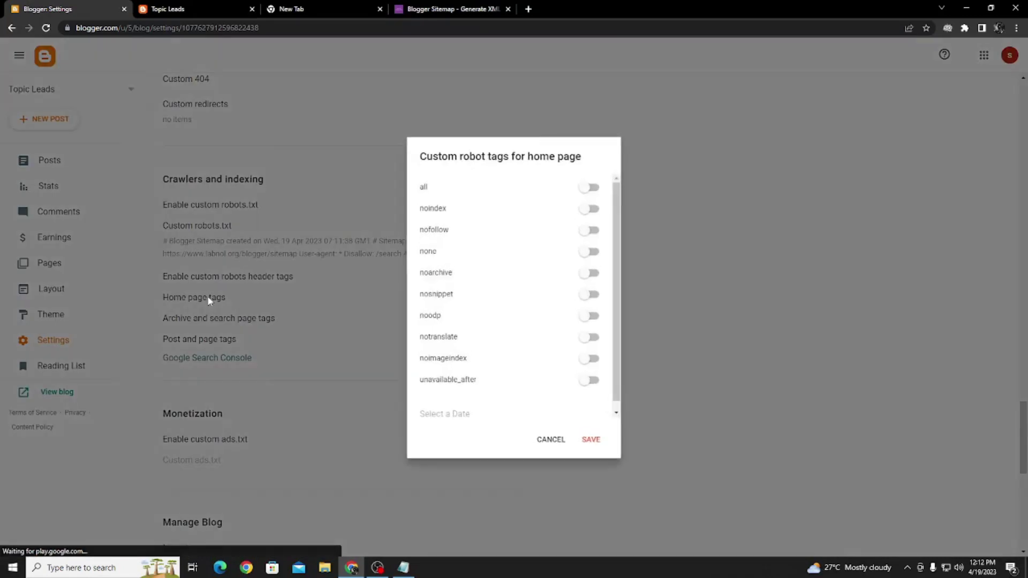
left_click(589, 188)
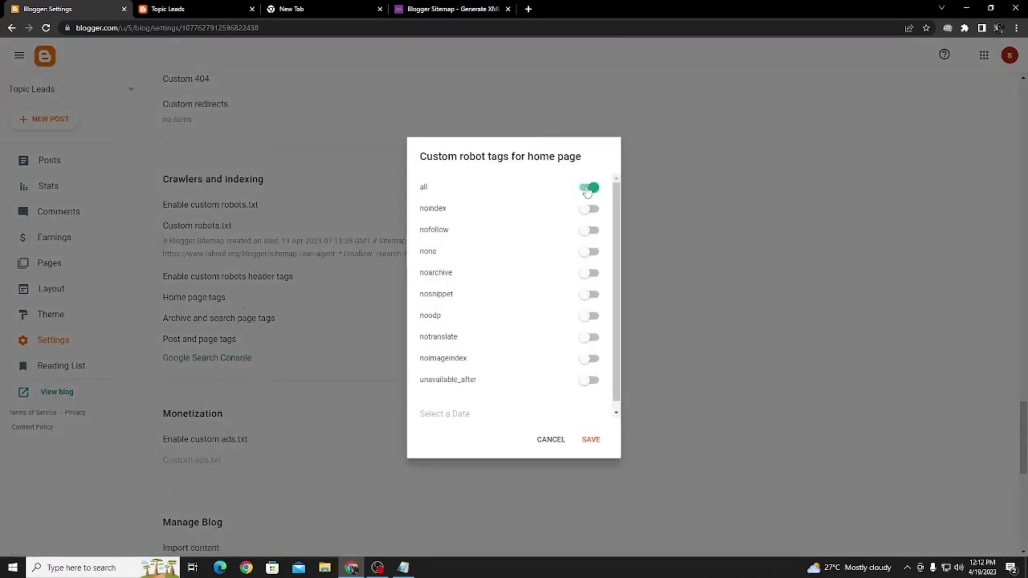
left_click(591, 315)
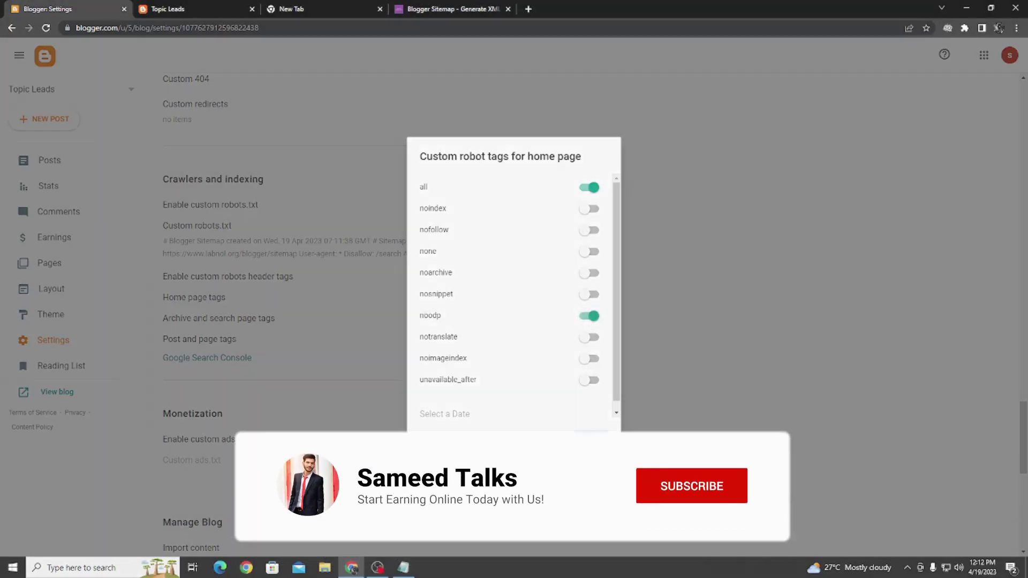
left_click(591, 439)
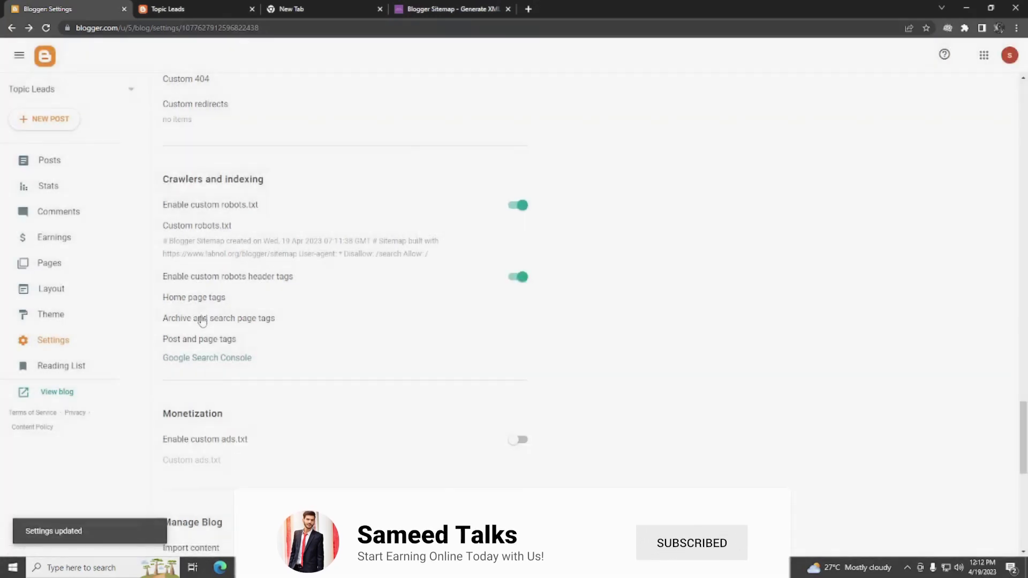
Enable the noindex and noodp custom robot tags for archive and search pages and save them
left_click(201, 317)
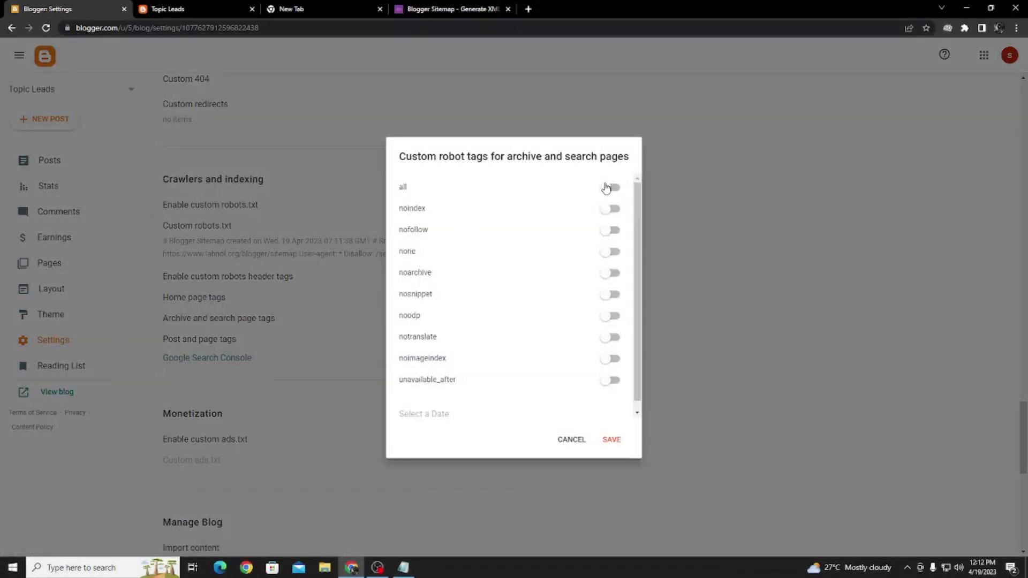
left_click(611, 209)
left_click(610, 316)
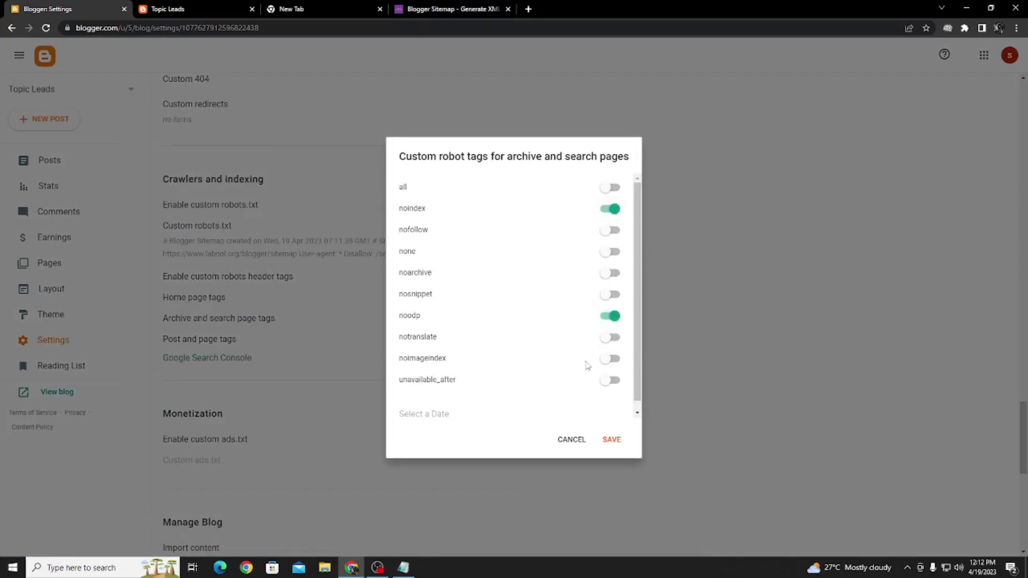
left_click(616, 440)
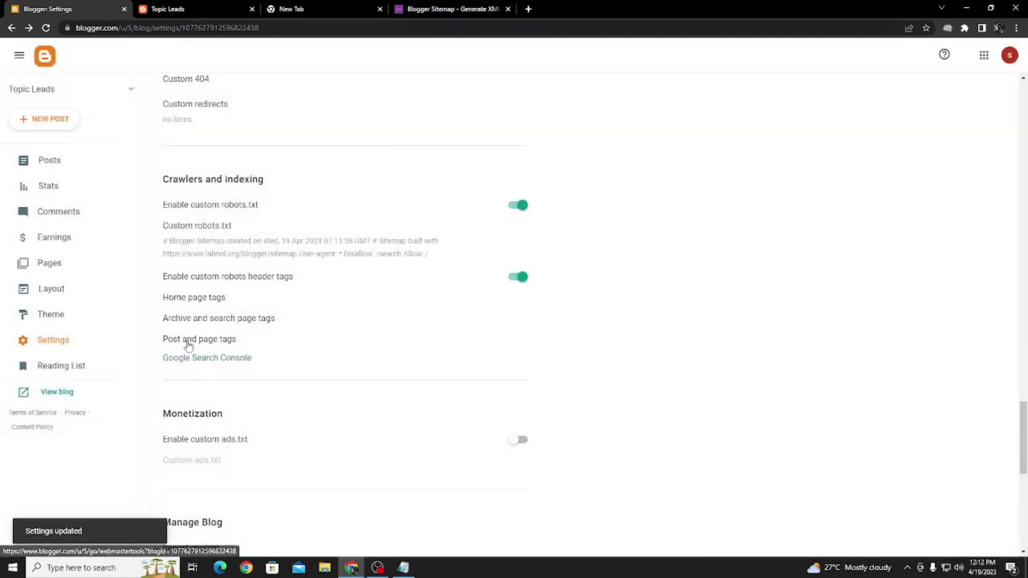
Enable the all and noodp custom robot tags for posts and pages and save them
left_click(192, 339)
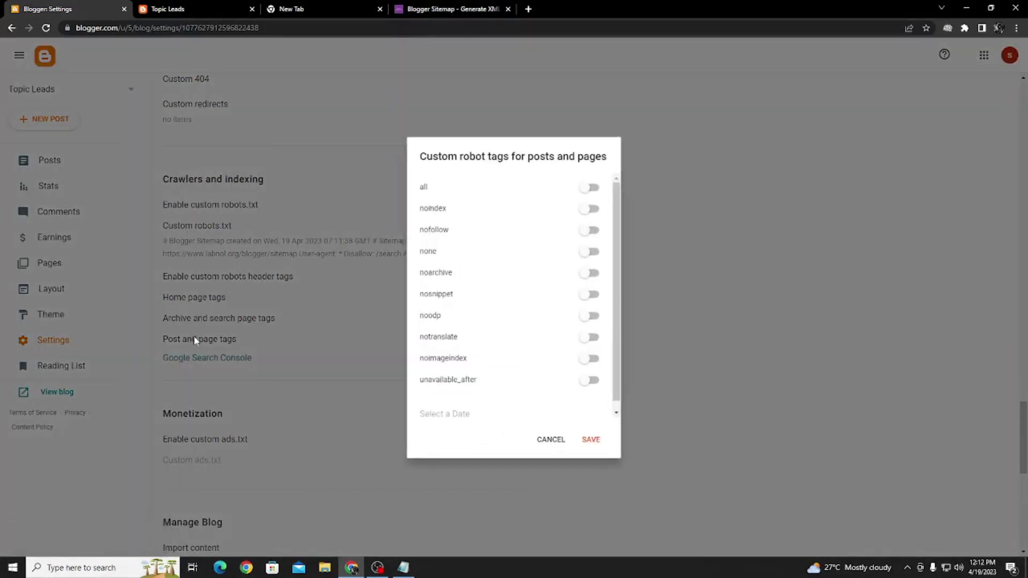
left_click(587, 188)
left_click(588, 316)
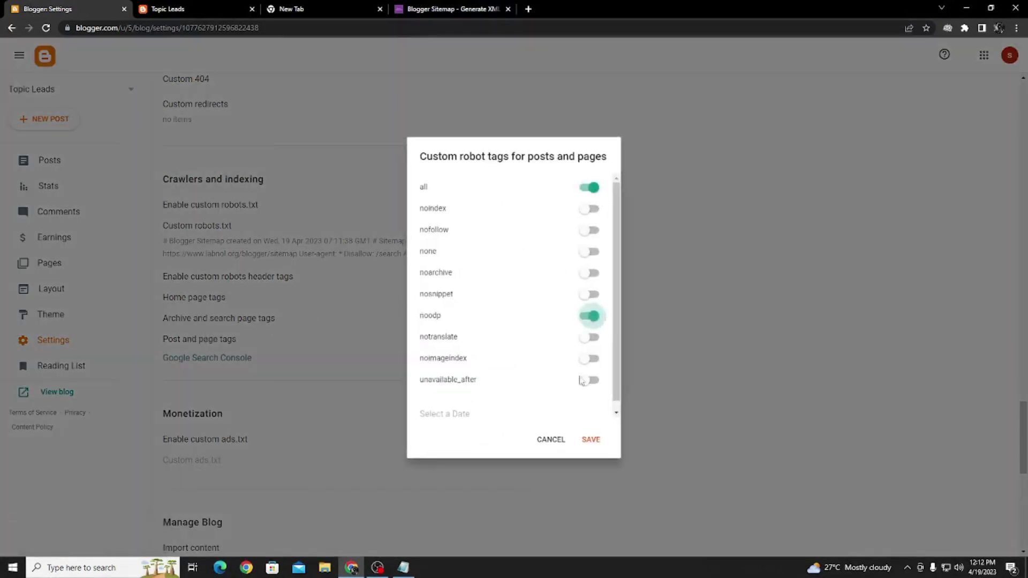
left_click(591, 440)
Examine the Monetization, Manage Blog and Site feed settings, highlighting the custom ads.txt label and the Manage Blog heading
scroll(337, 328, "down", 3)
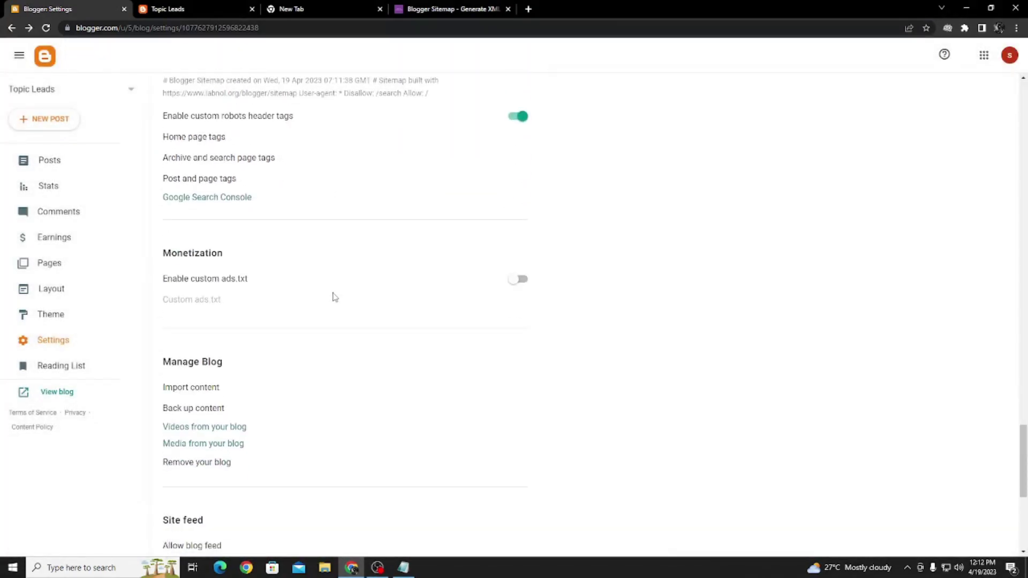
scroll(342, 300, "down", 2)
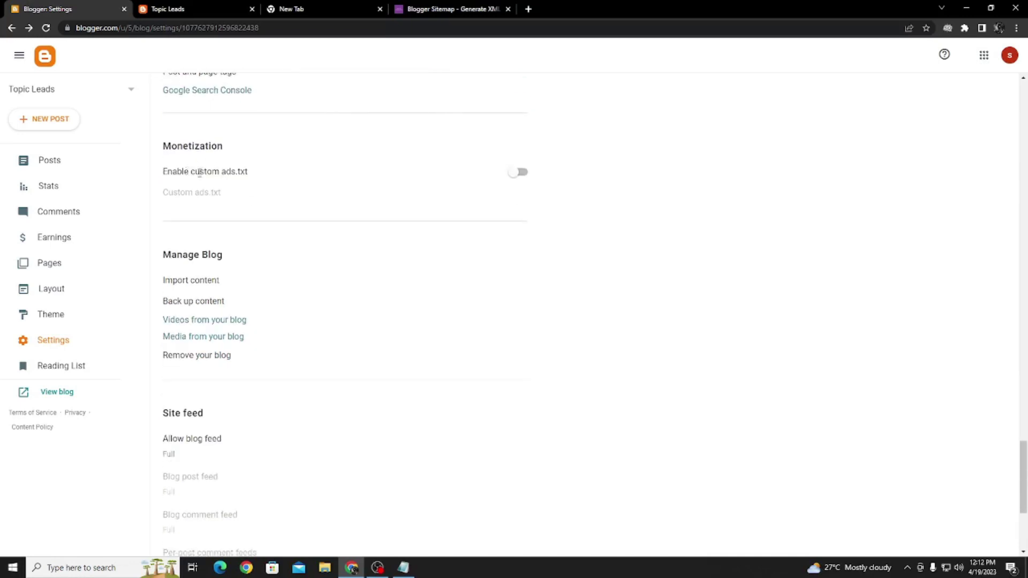
left_click_drag(225, 171, 158, 181)
left_click(635, 184)
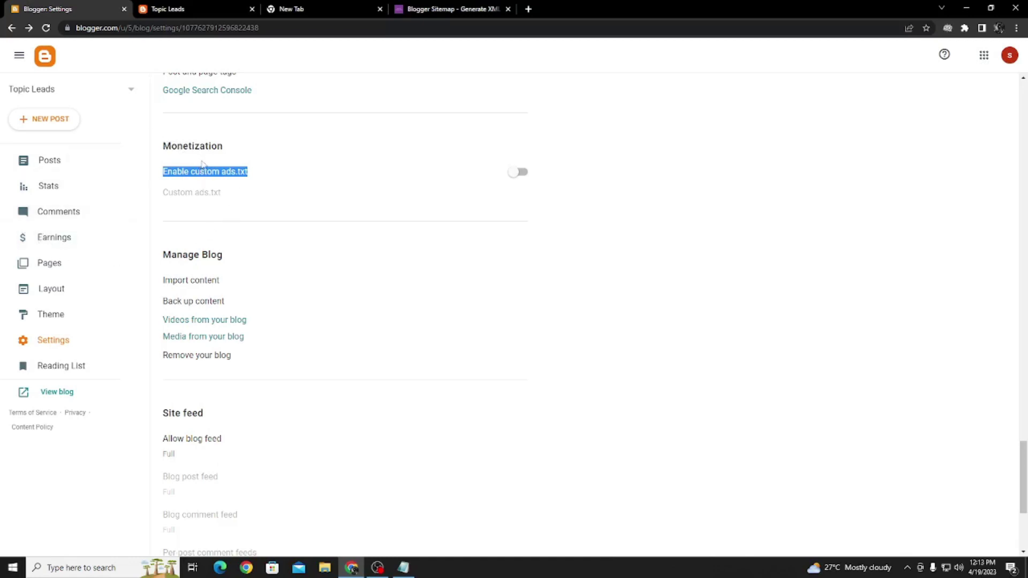
scroll(213, 172, "down", 2)
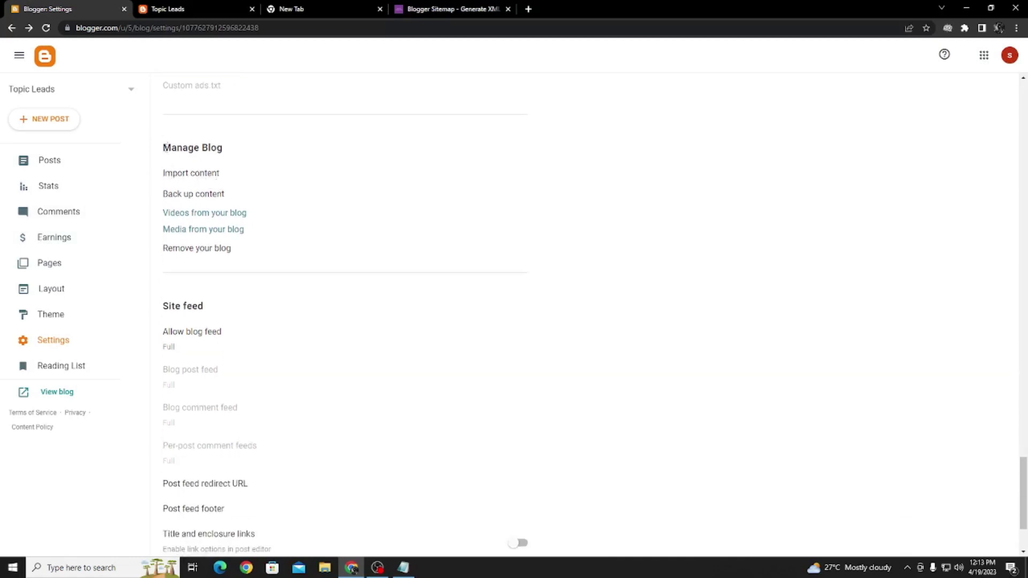
left_click_drag(163, 147, 223, 148)
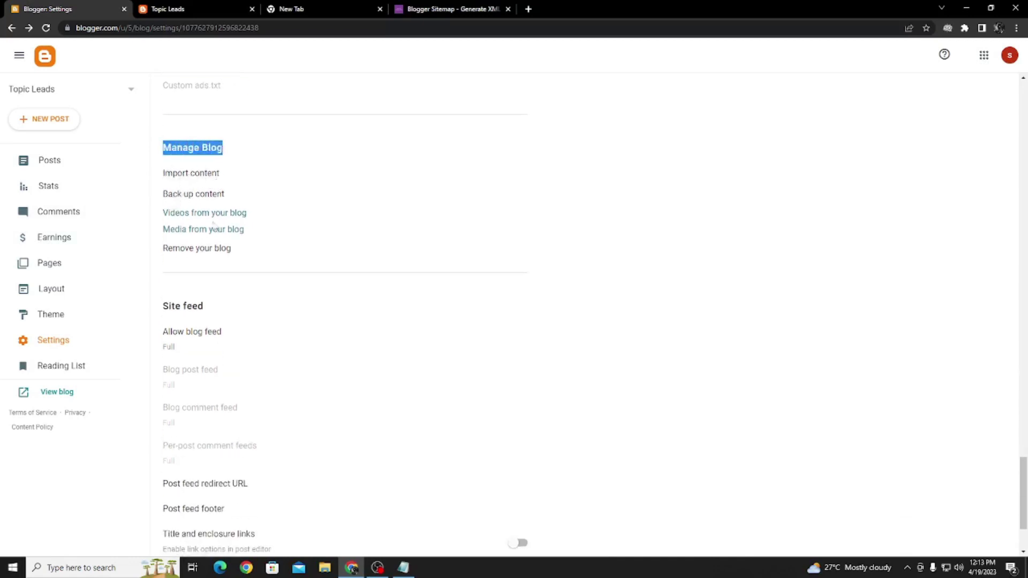
scroll(278, 287, "down", 2)
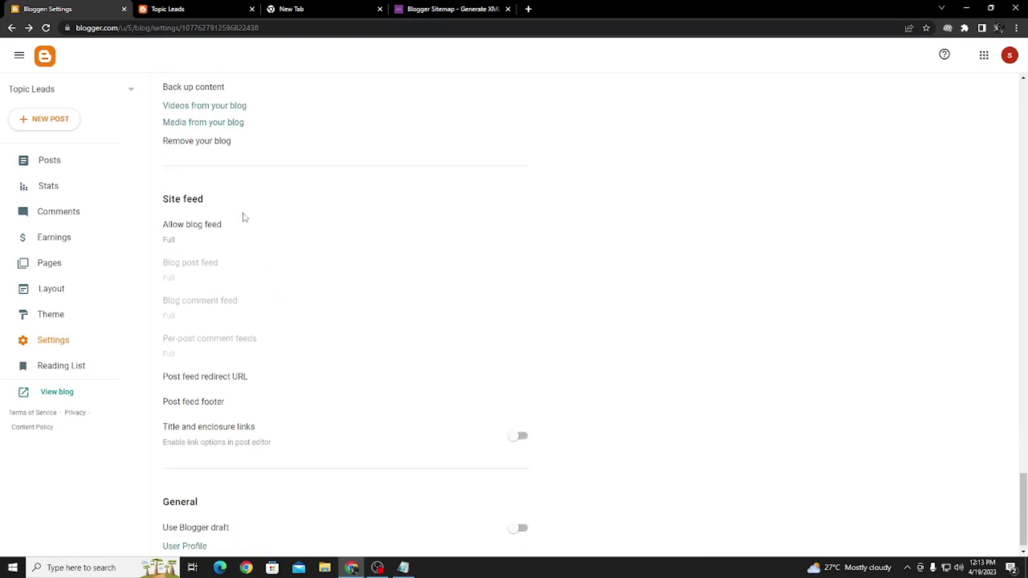
scroll(235, 247, "down", 1)
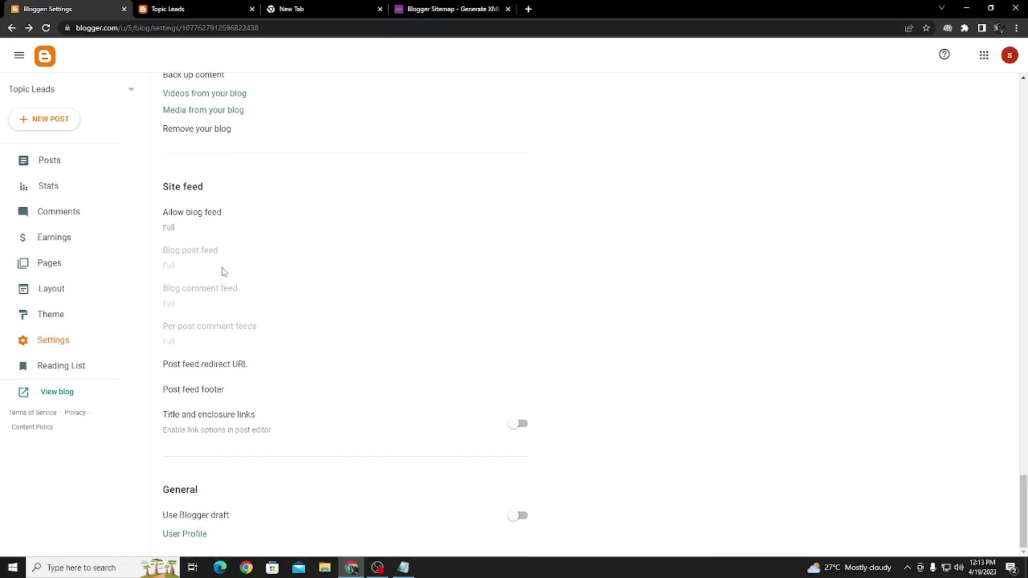
Return to the start of the blog settings and review the Basic section from title to favicon
scroll(224, 281, "up", 20)
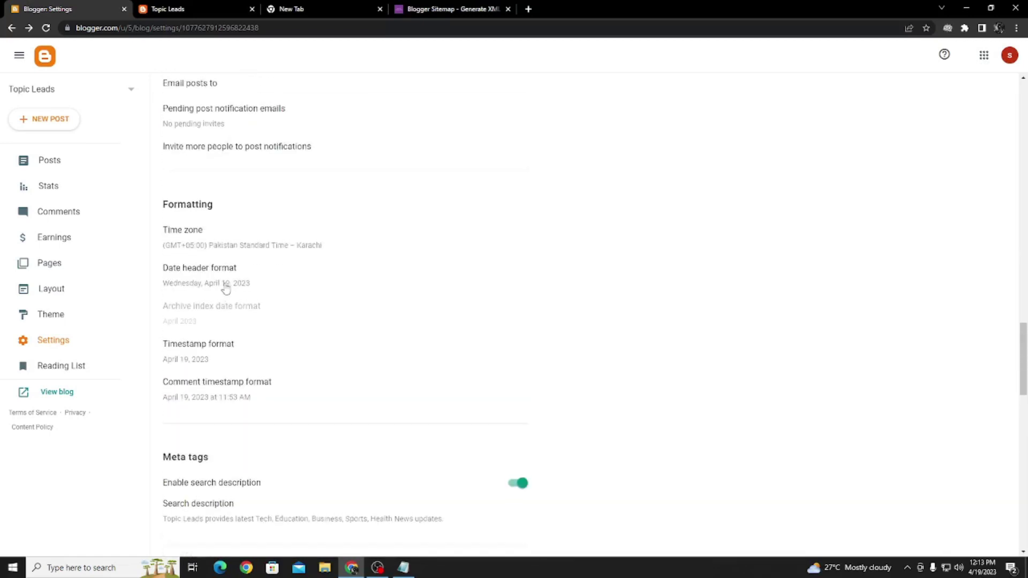
scroll(226, 289, "up", 20)
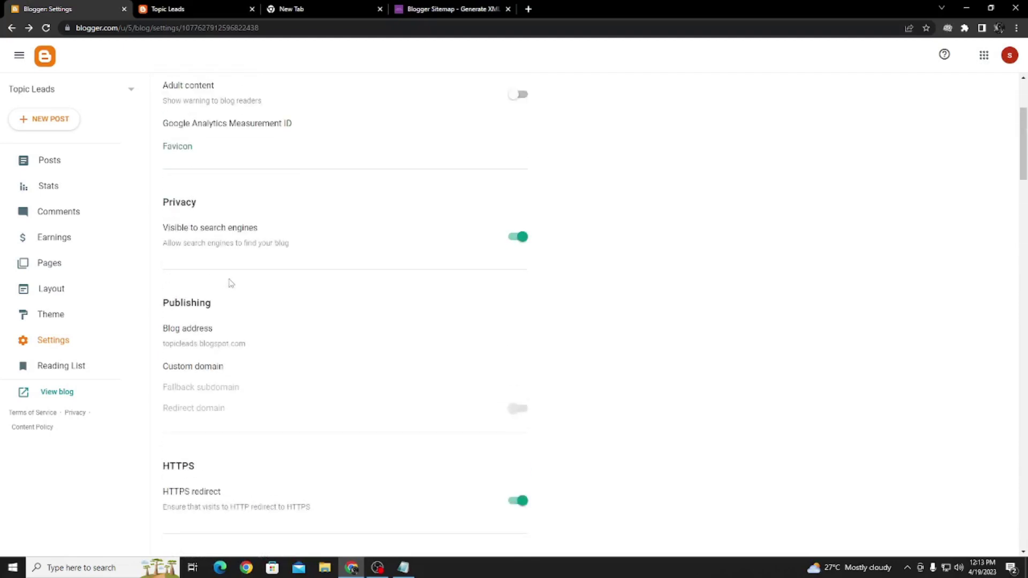
scroll(420, 277, "up", 3)
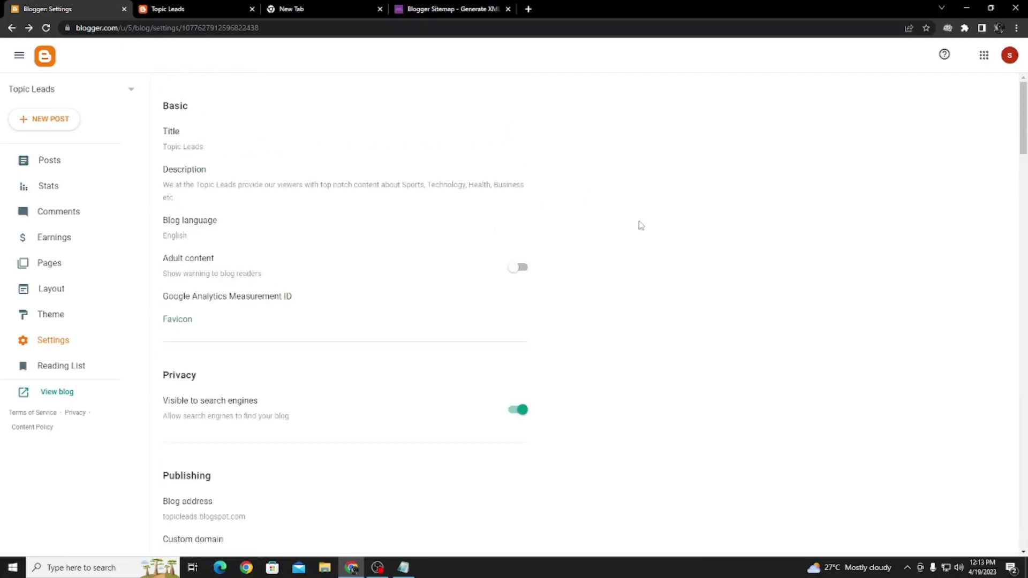
scroll(641, 226, "down", 1)
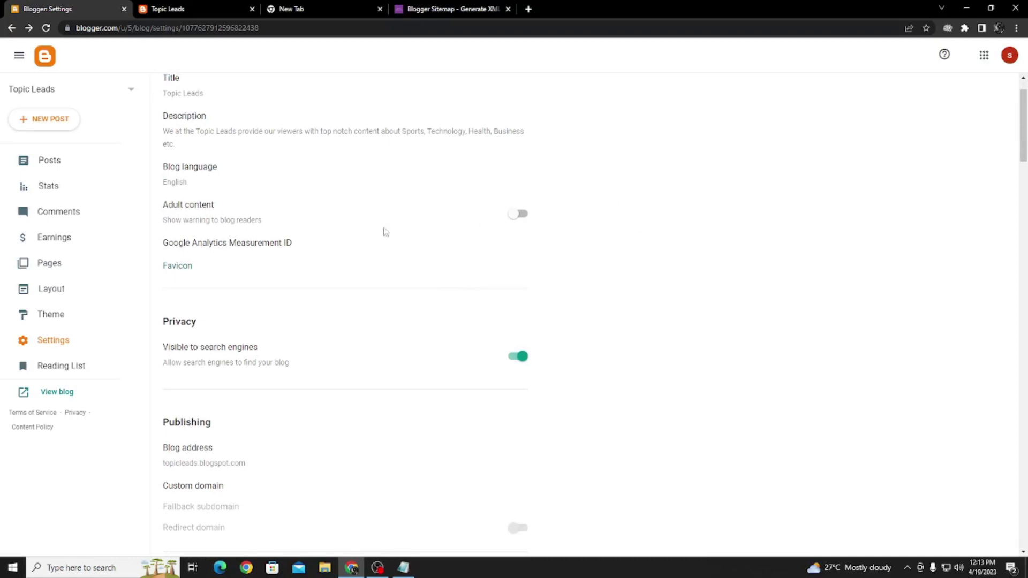
scroll(348, 236, "up", 1)
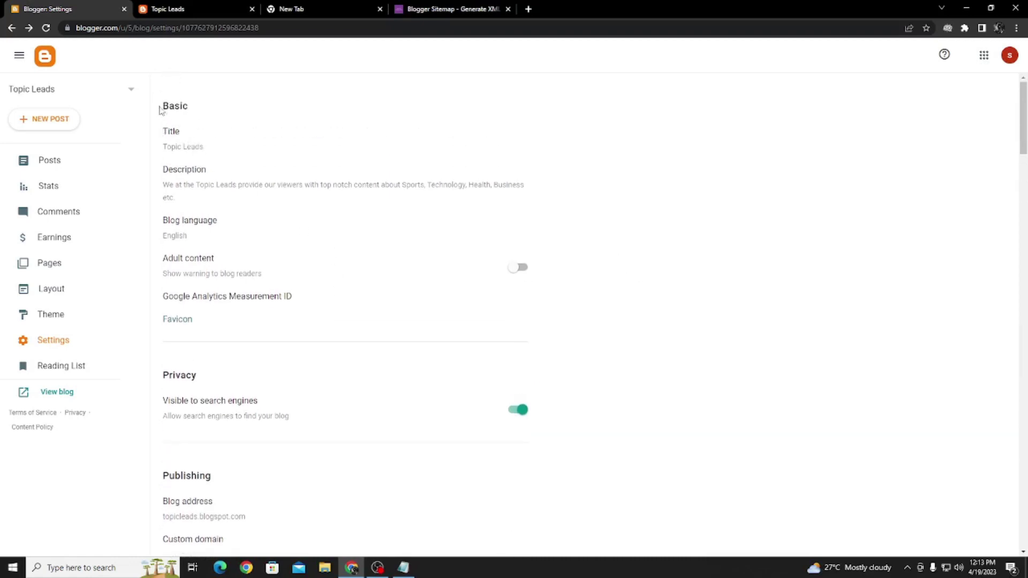
left_click_drag(155, 106, 577, 309)
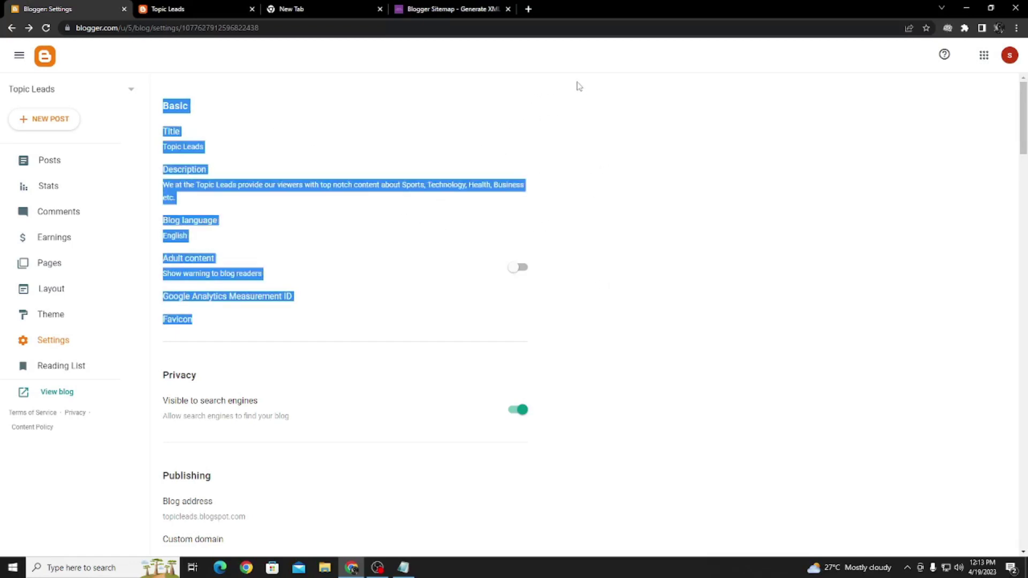
scroll(241, 321, "down", 3)
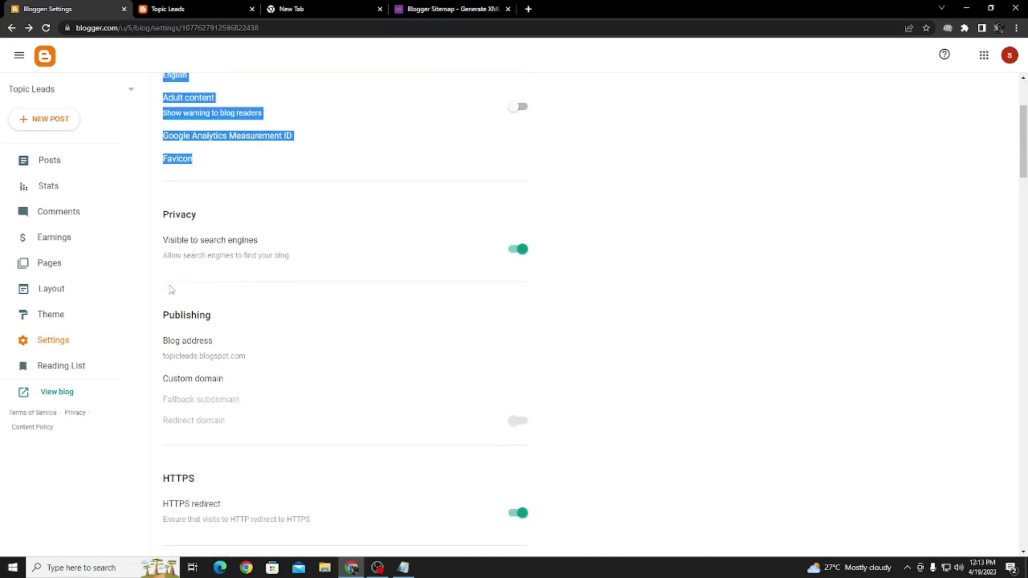
left_click(172, 290)
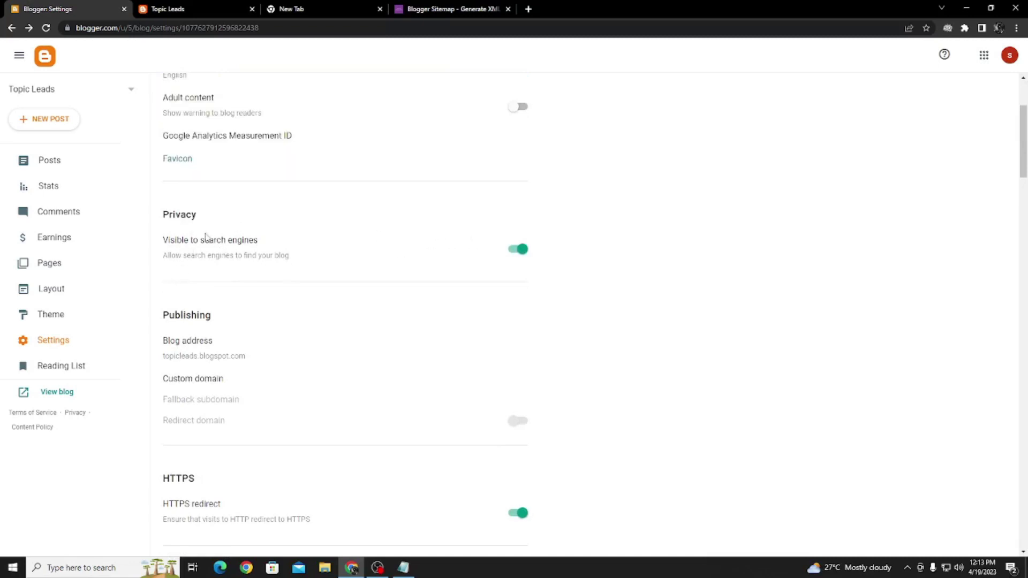
Review the blog settings from Publishing, HTTPS and Permissions through to Crawlers and indexing
scroll(161, 248, "down", 2)
scroll(190, 268, "down", 1)
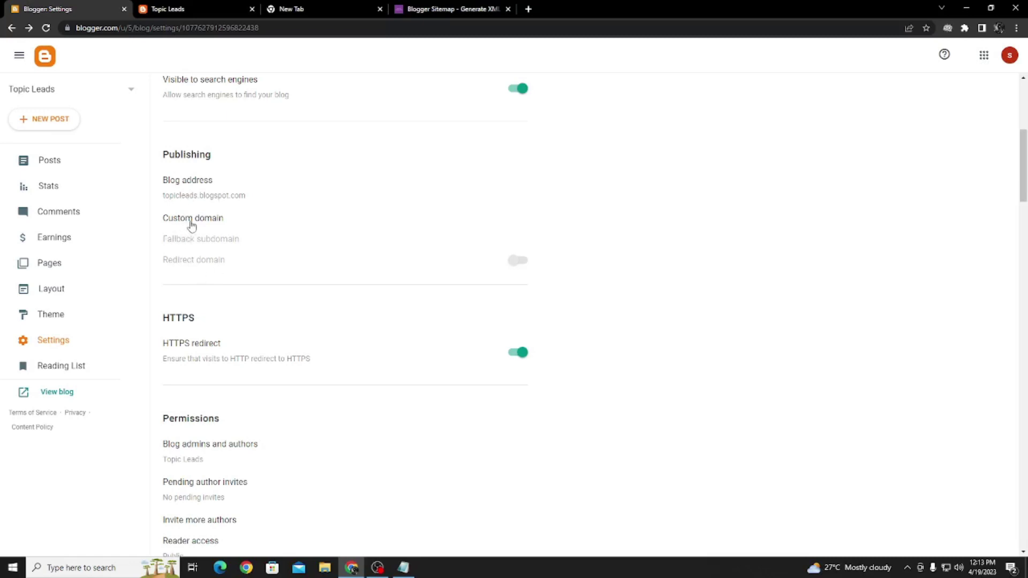
scroll(248, 277, "down", 2)
scroll(177, 255, "down", 1)
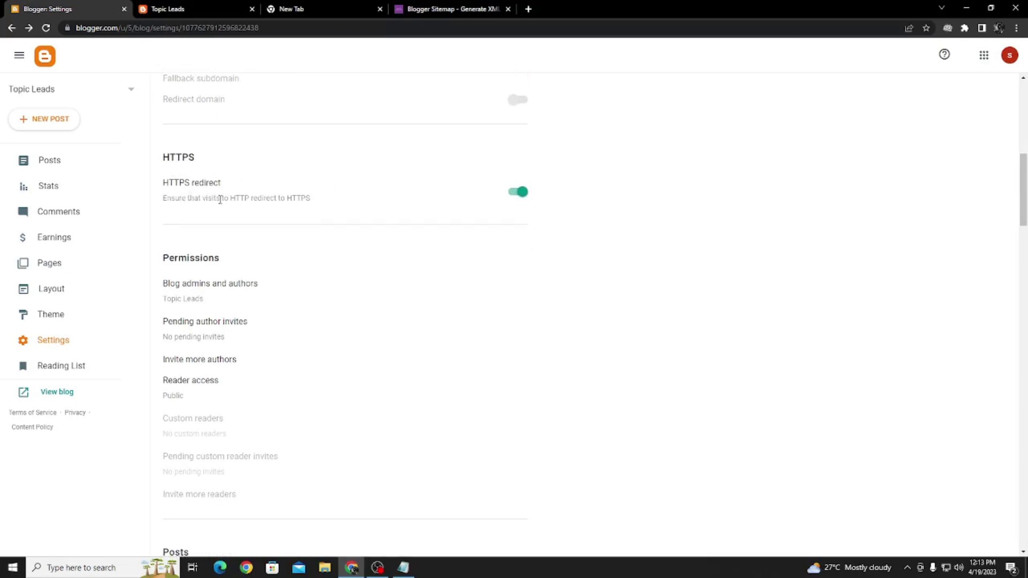
scroll(203, 228, "down", 3)
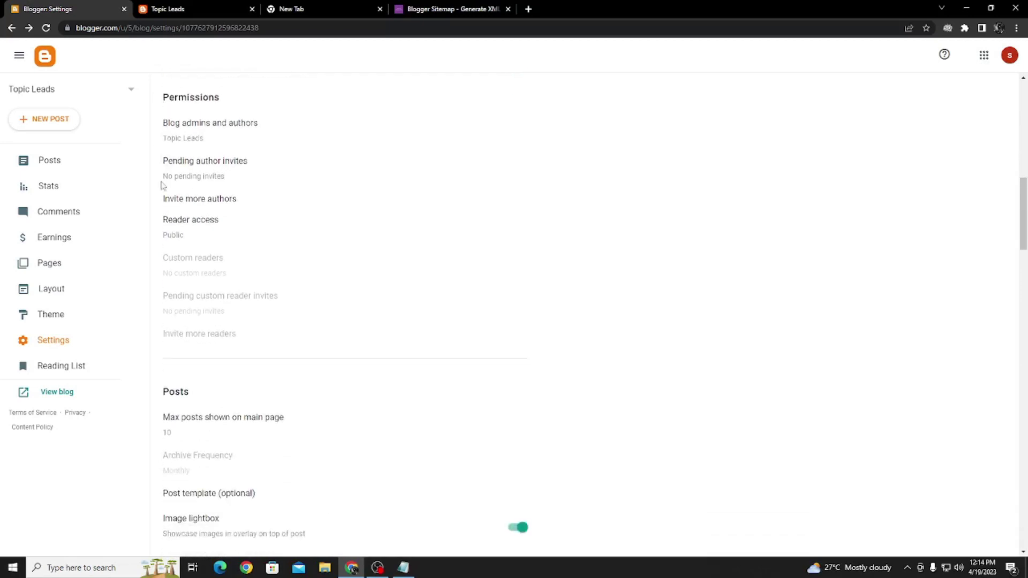
scroll(229, 304, "down", 2)
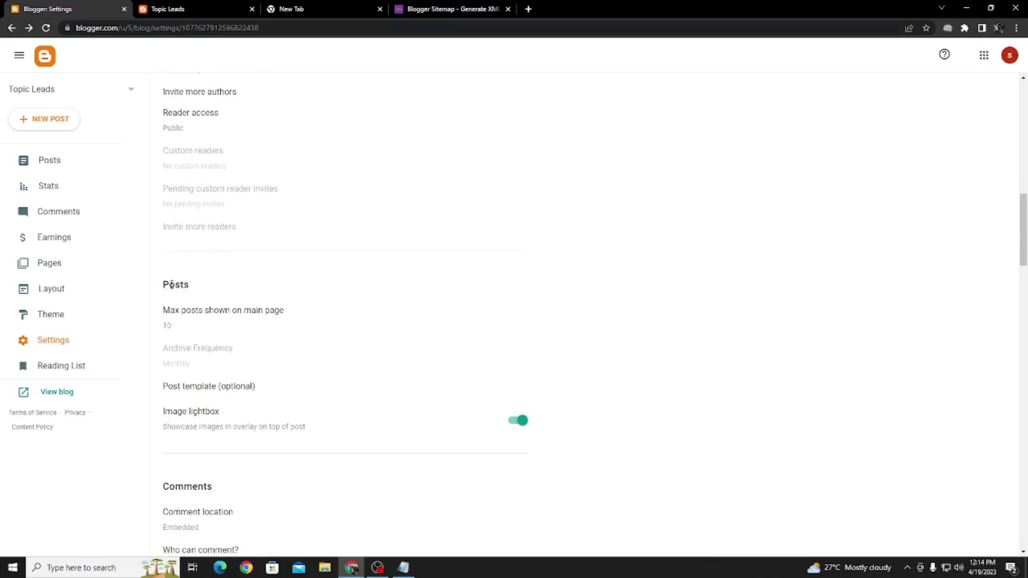
scroll(195, 280, "down", 6)
scroll(234, 293, "down", 7)
scroll(209, 258, "down", 4)
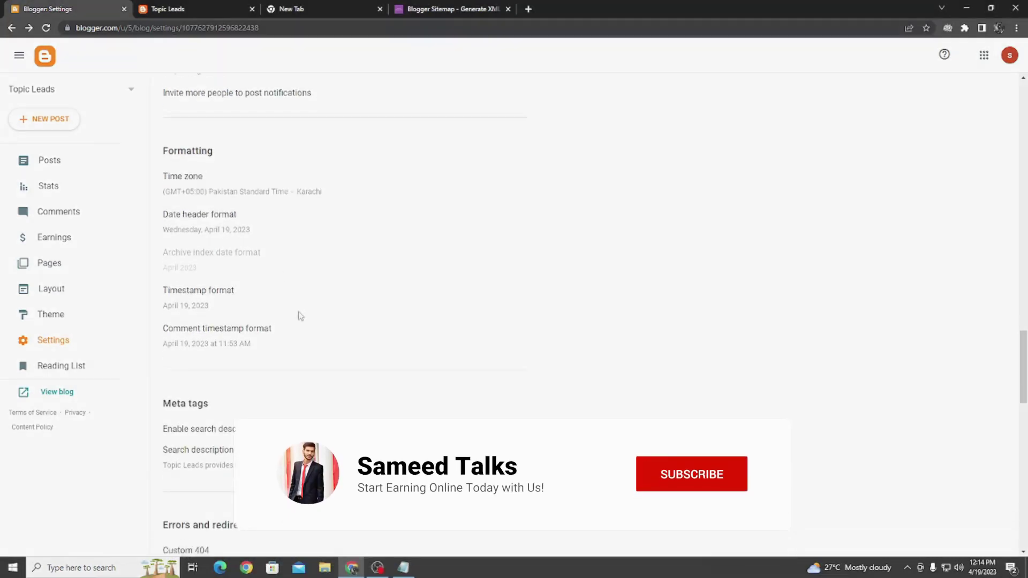
scroll(248, 268, "down", 7)
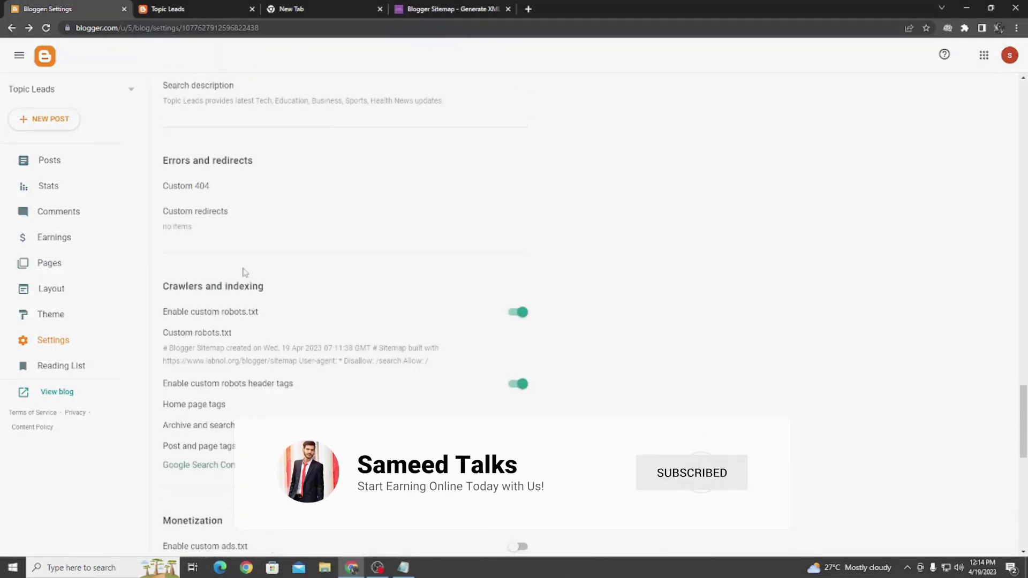
scroll(229, 281, "down", 1)
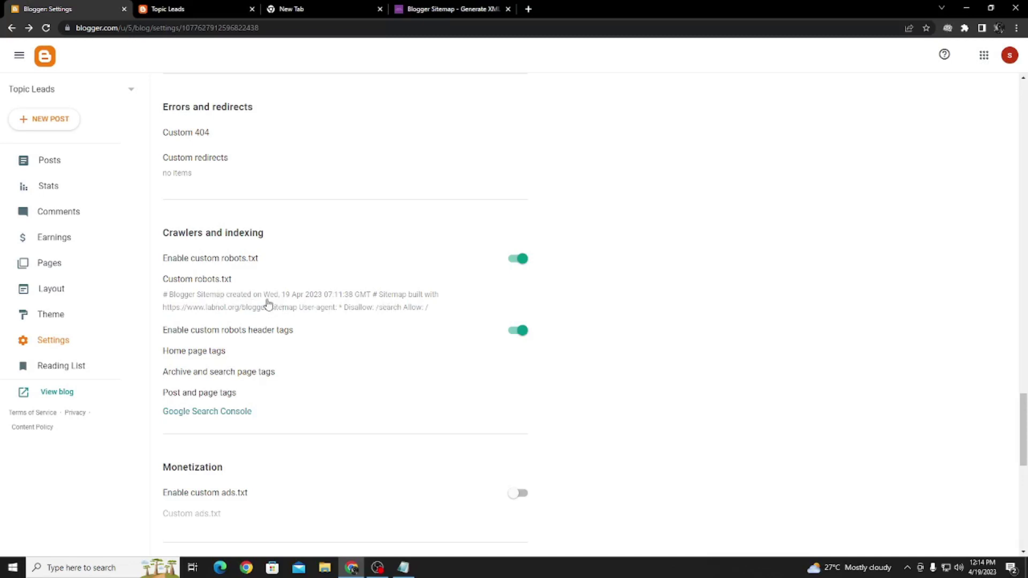
Recheck the generated XML sitemap on the generator page, close that page and return to the Blogger settings
left_click(420, 9)
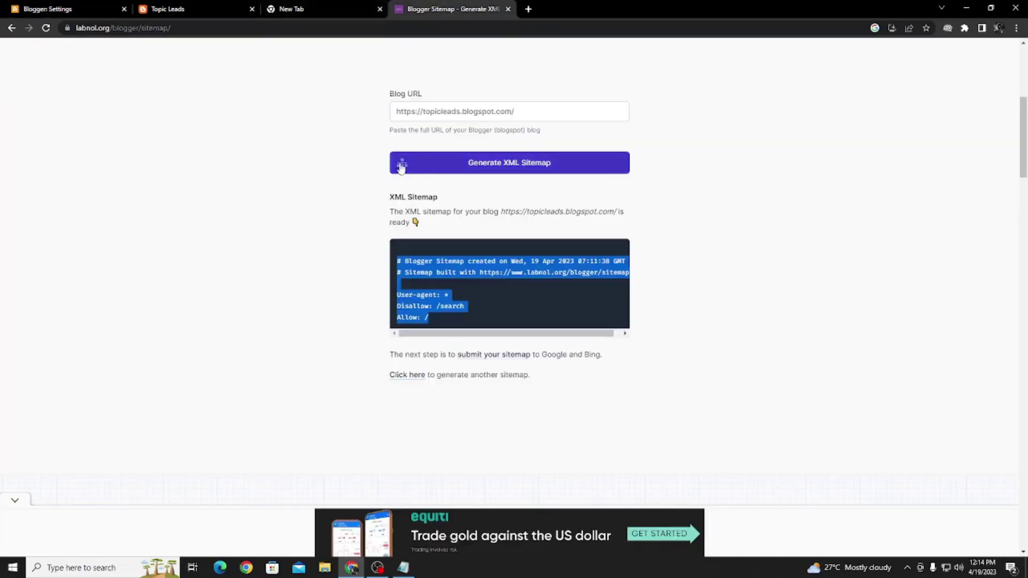
scroll(344, 219, "down", 1)
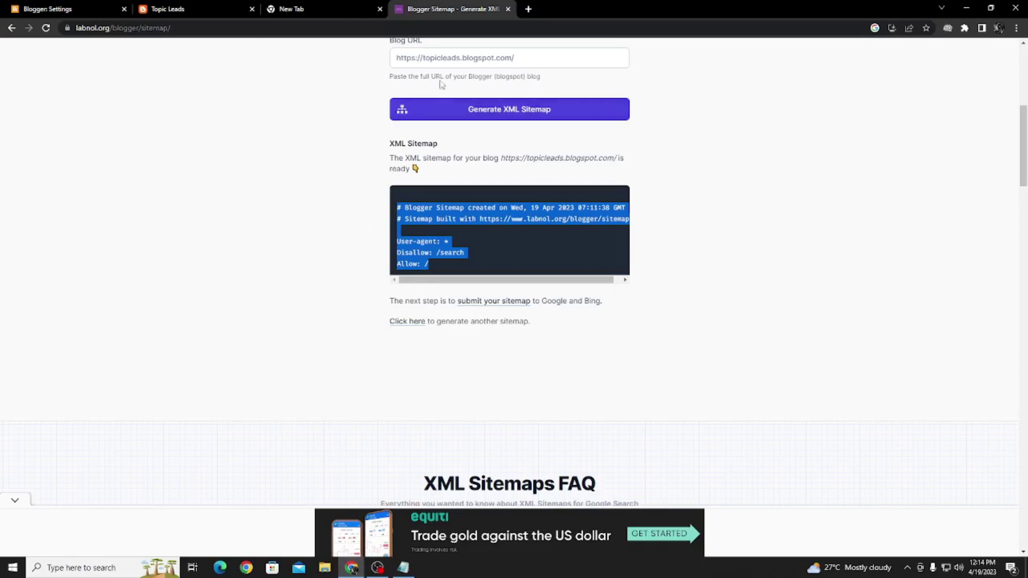
left_click(508, 9)
left_click(47, 5)
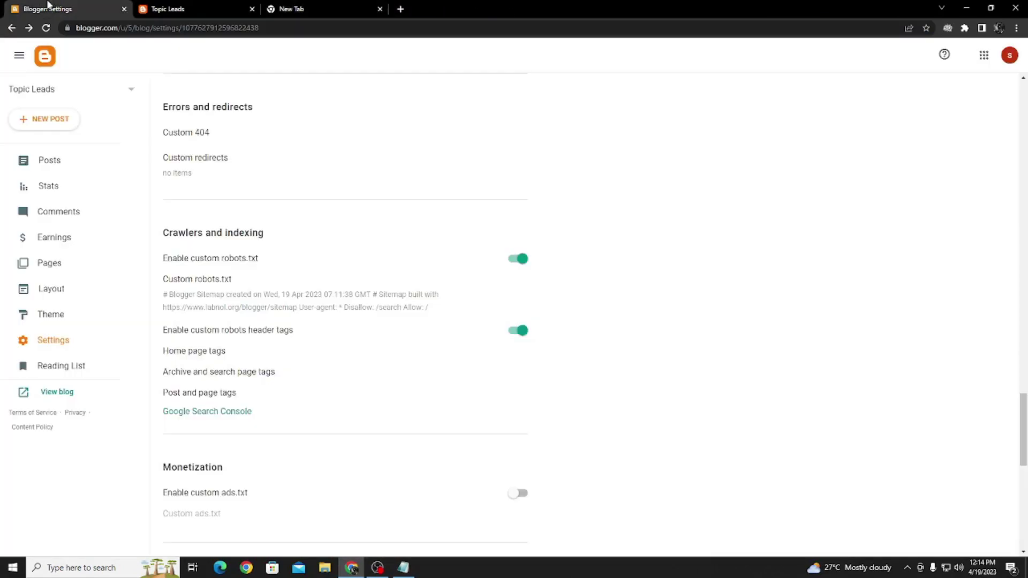
View the live Topic Leads blog, and find the Google Search Console link under Crawlers and indexing in the settings
left_click(155, 8)
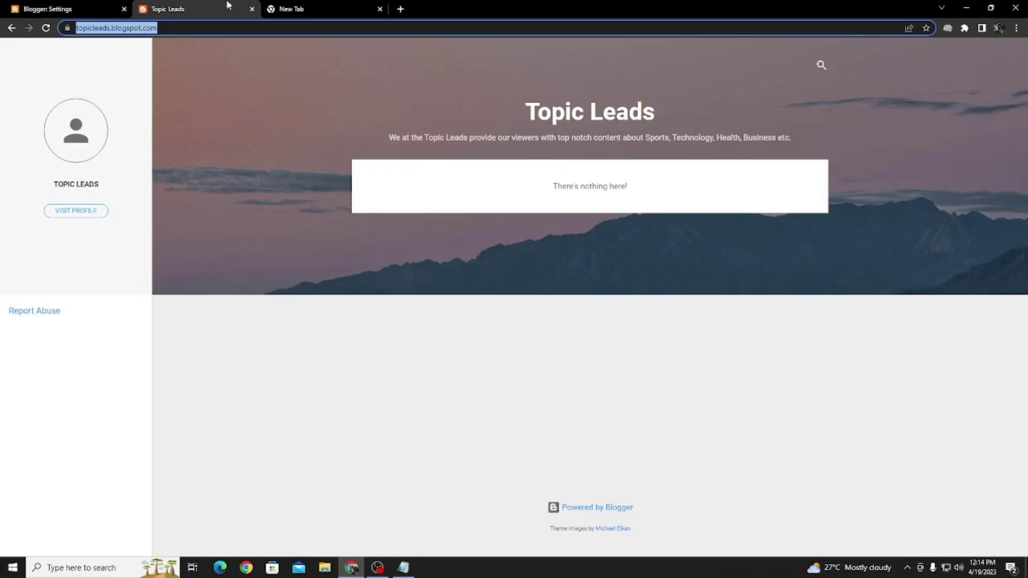
left_click(53, 7)
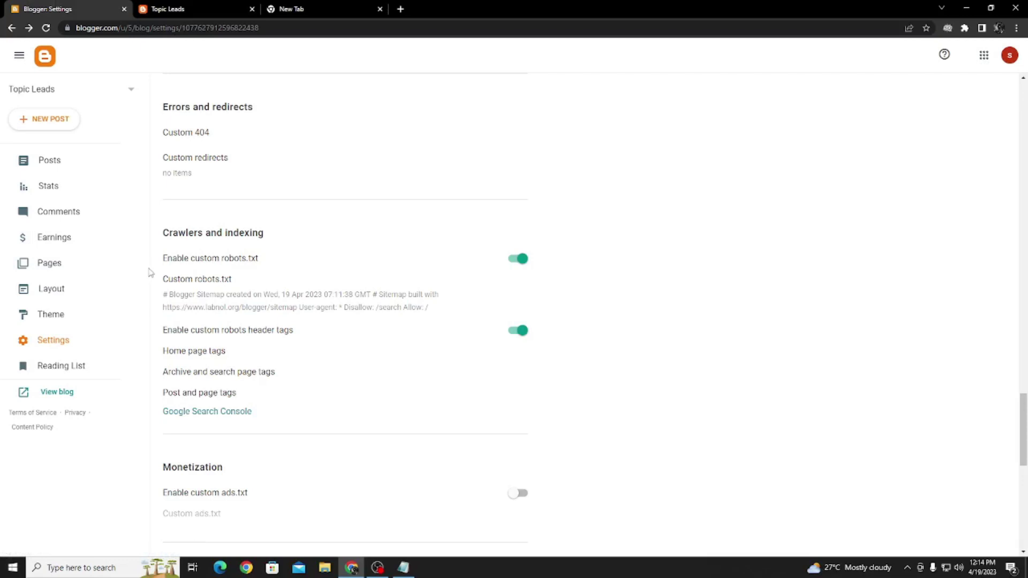
left_click(142, 6)
left_click(54, 8)
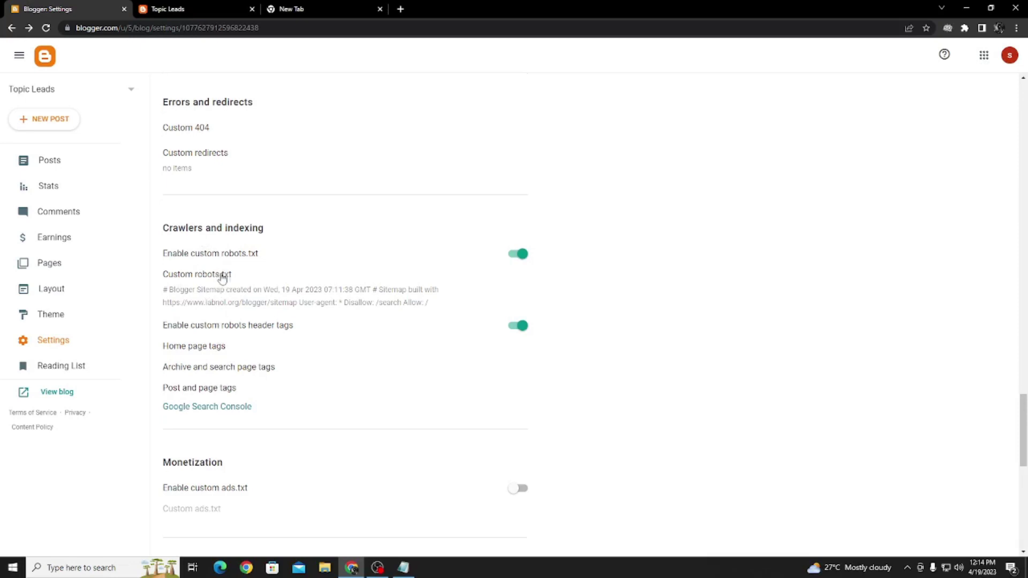
scroll(221, 257, "down", 1)
scroll(238, 256, "down", 2)
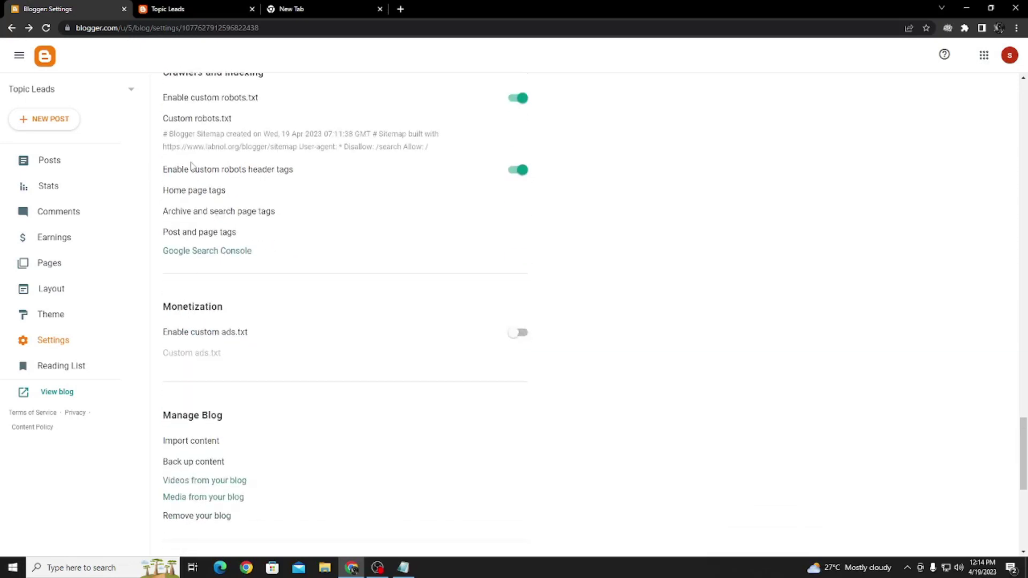
scroll(182, 308, "up", 1)
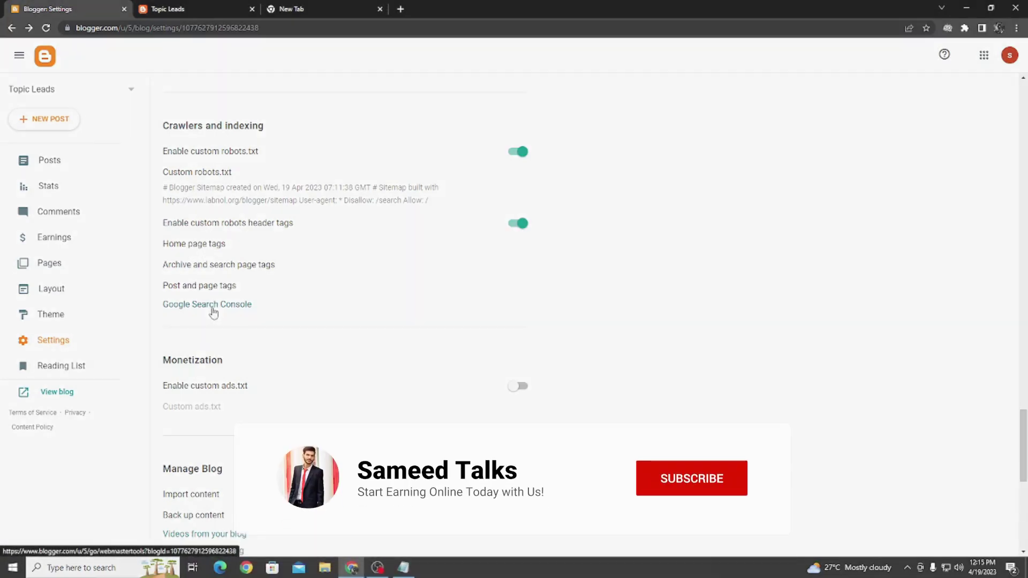
Open Google in the empty browser tab and search for "how to fix 404 error"
left_click(308, 6)
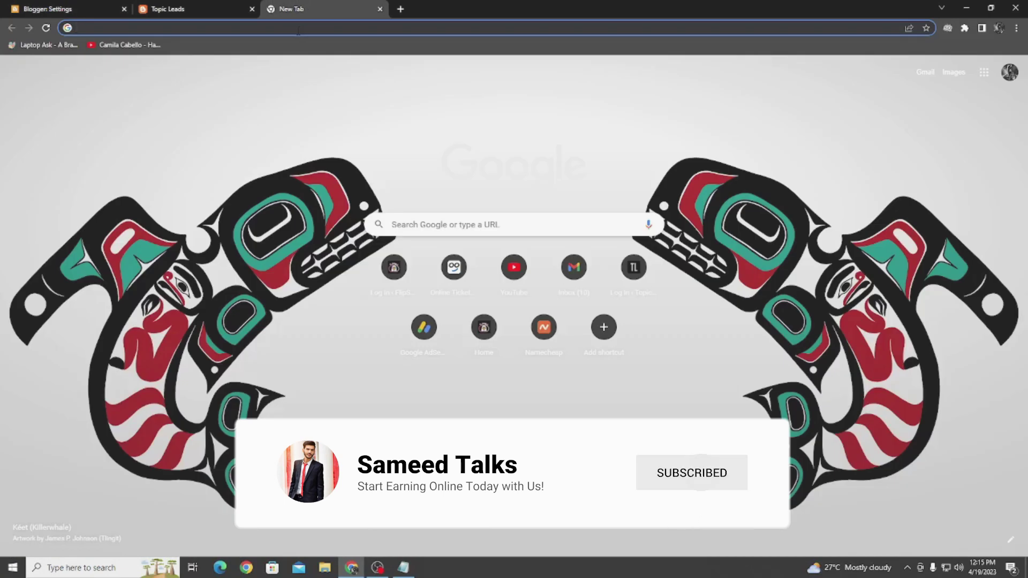
type("google")
key("Return")
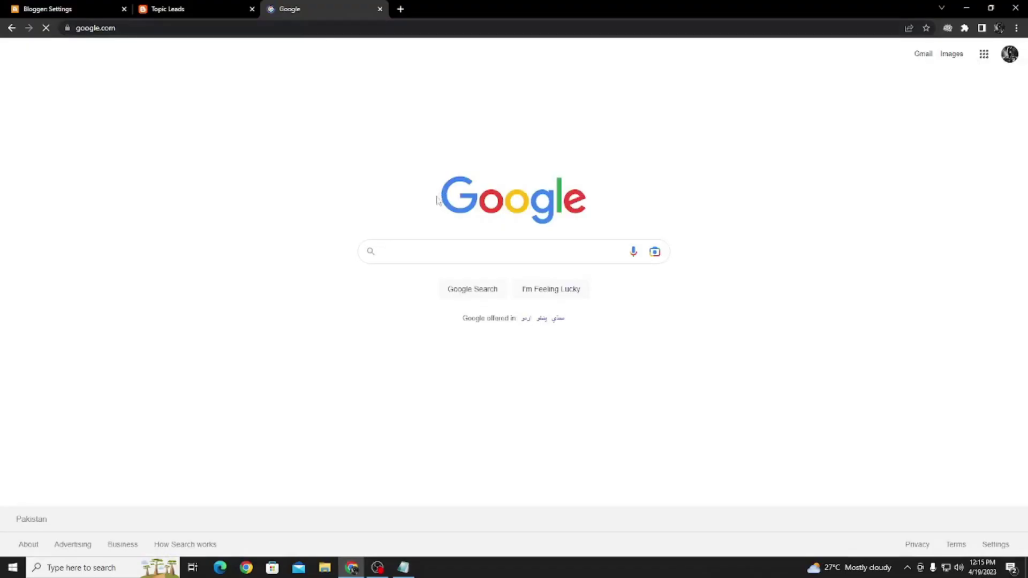
type("hwo to")
key("BackSpace")
key("BackSpace")
key("BackSpace")
key("BackSpace")
key("BackSpace")
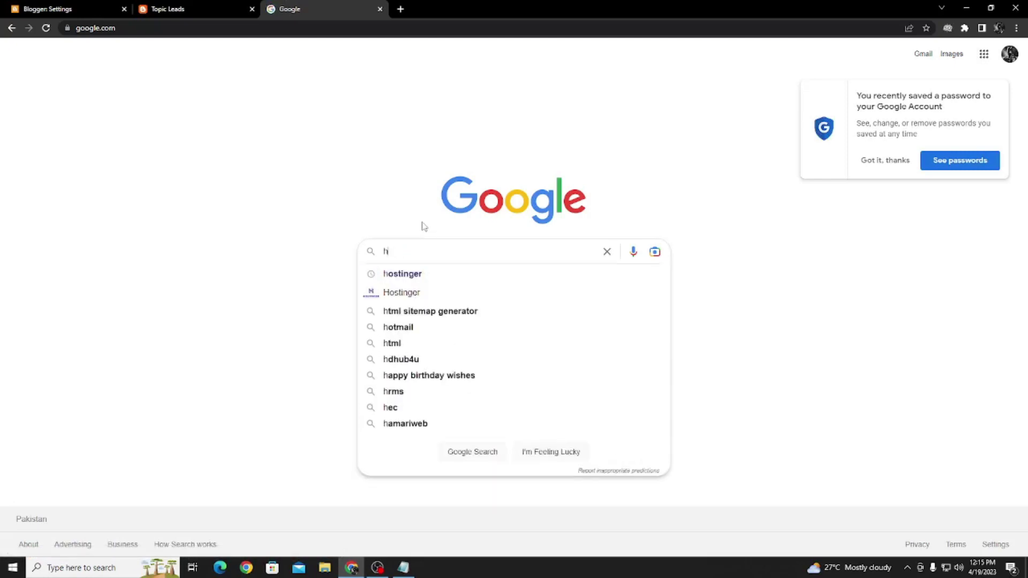
type("ow to fix")
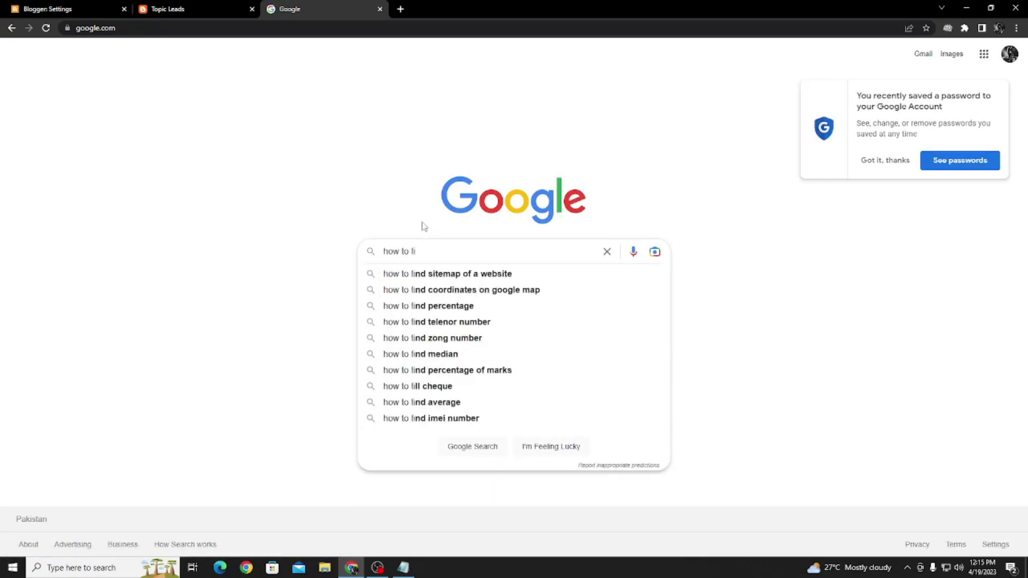
left_click(428, 274)
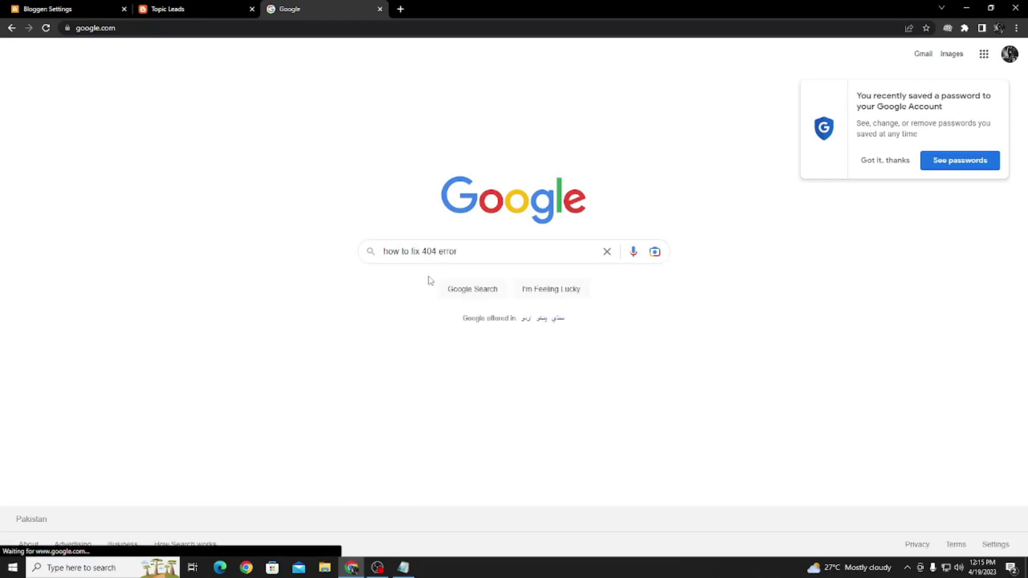
Examine the titles of the sponsored WordPress result and the featured Hostinger answer in the 404 error search results
scroll(245, 294, "down", 1)
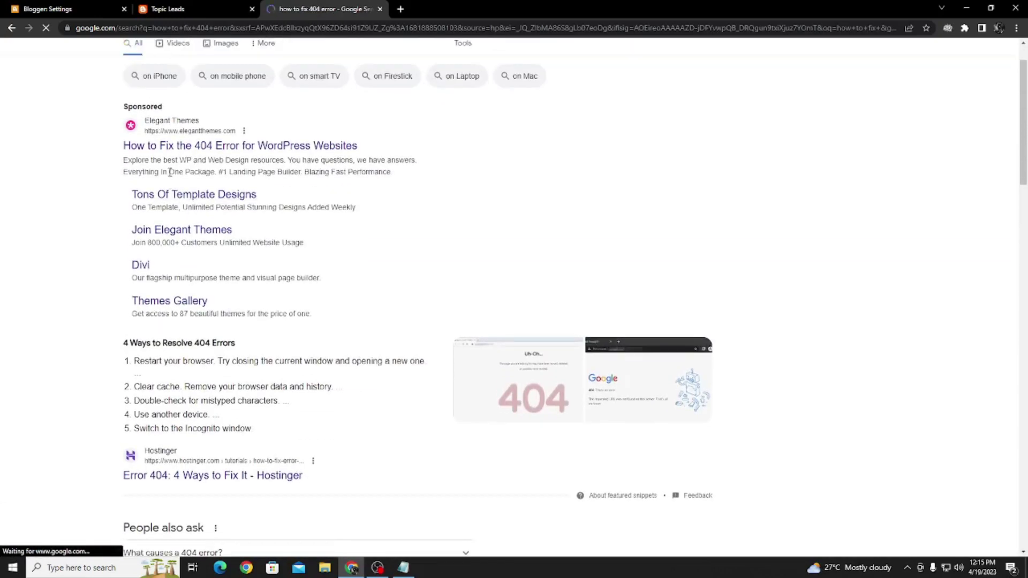
scroll(175, 321, "down", 6)
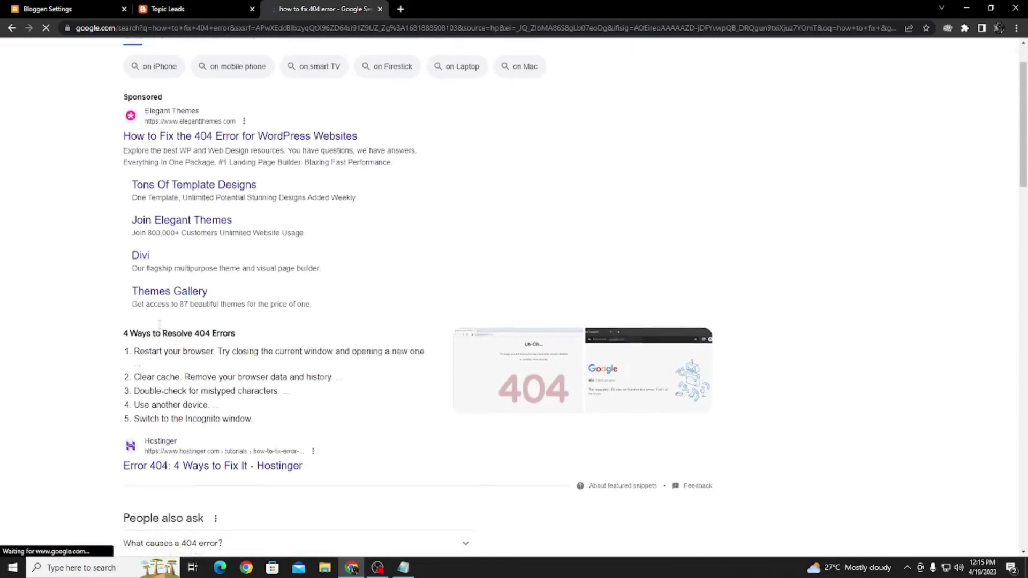
scroll(172, 324, "down", 2)
scroll(144, 300, "up", 7)
scroll(142, 300, "up", 2)
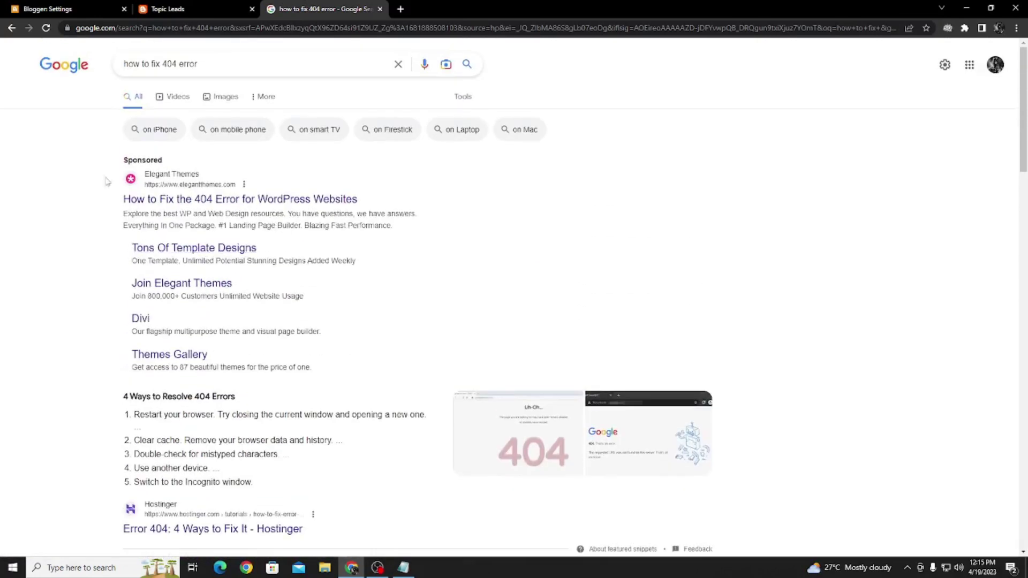
left_click_drag(107, 198, 357, 199)
scroll(60, 344, "down", 5)
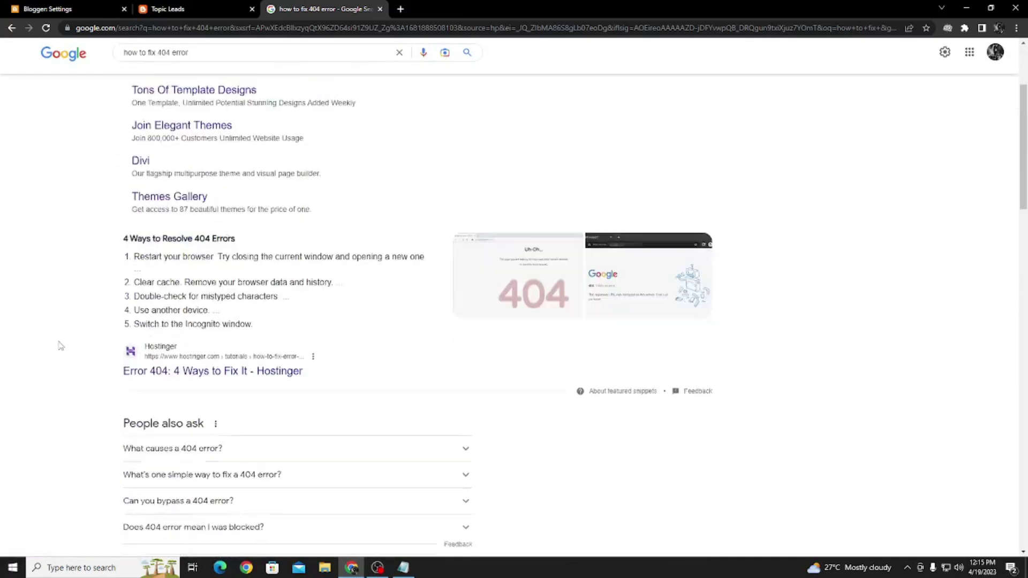
left_click_drag(110, 267, 304, 262)
scroll(108, 337, "down", 2)
scroll(136, 300, "up", 2)
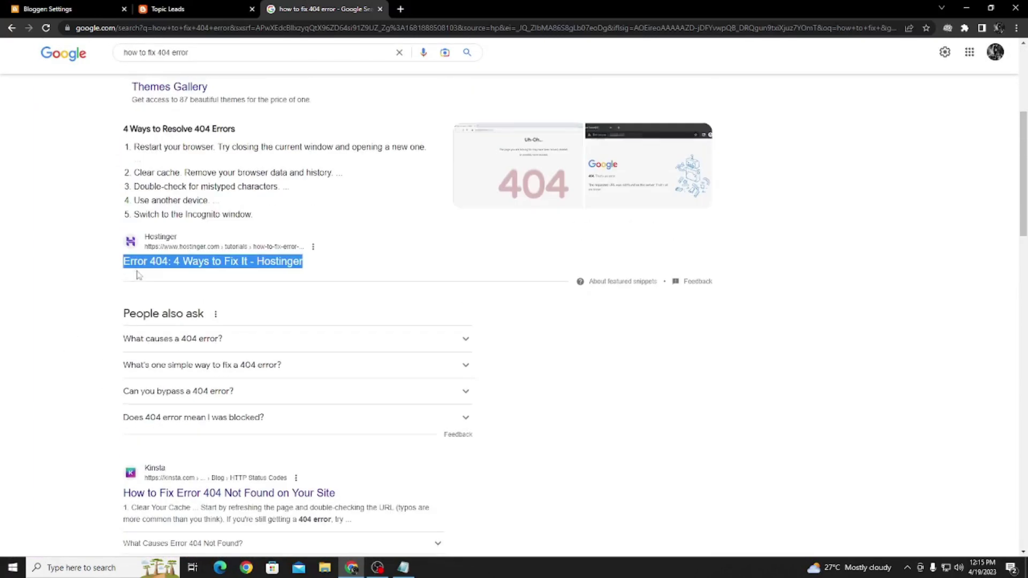
left_click(105, 261)
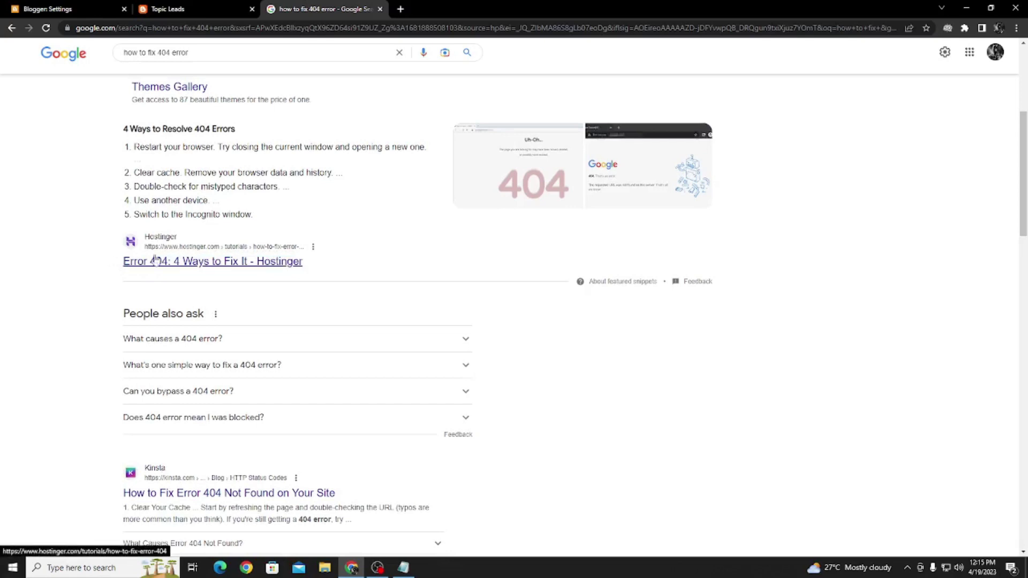
left_click_drag(110, 266, 281, 262)
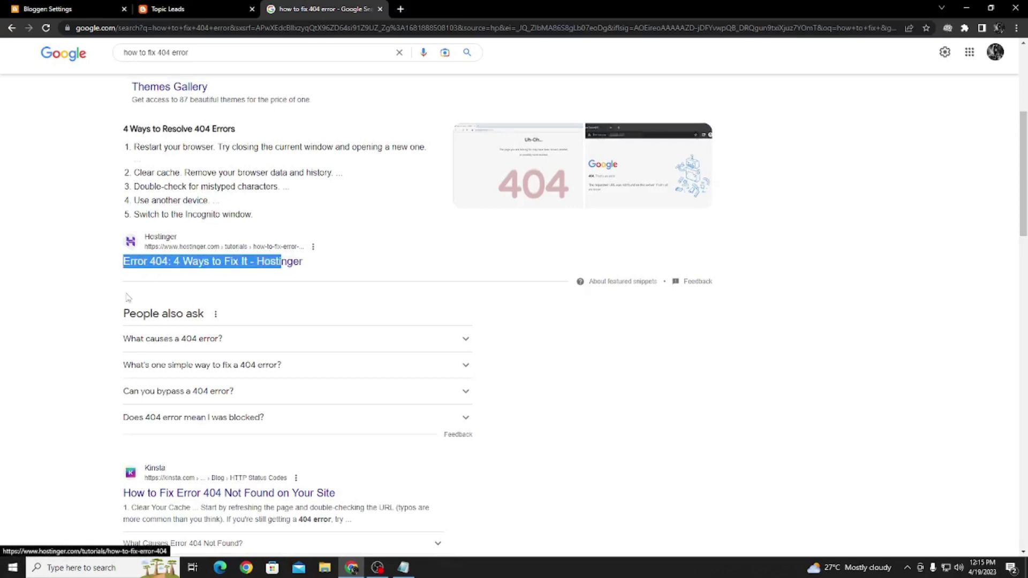
scroll(102, 348, "down", 1)
scroll(126, 294, "up", 2)
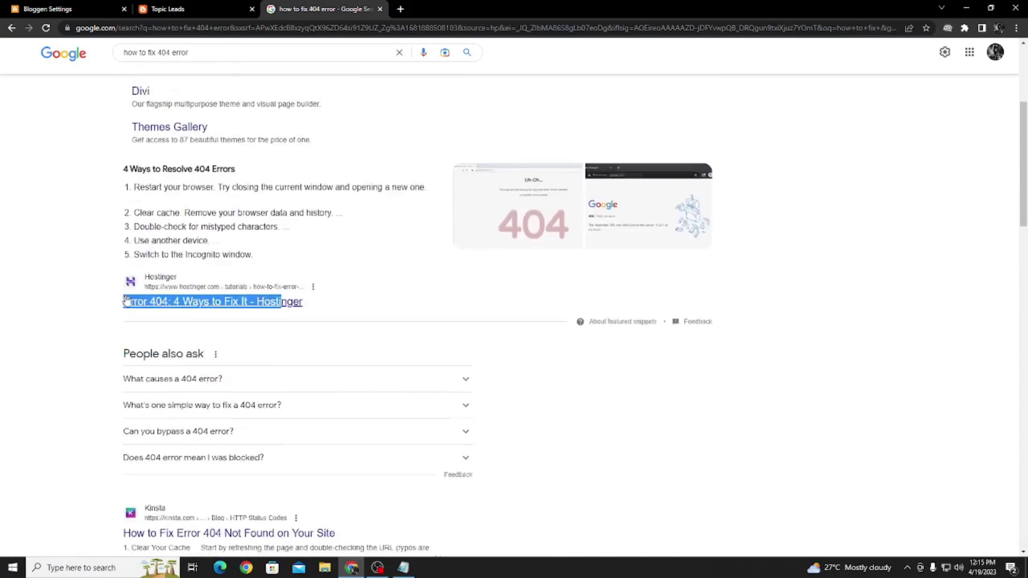
scroll(171, 257, "down", 1)
Compare the search query's wording with the organic result titles from Kinsta down to the related searches
left_click_drag(196, 56, 122, 56)
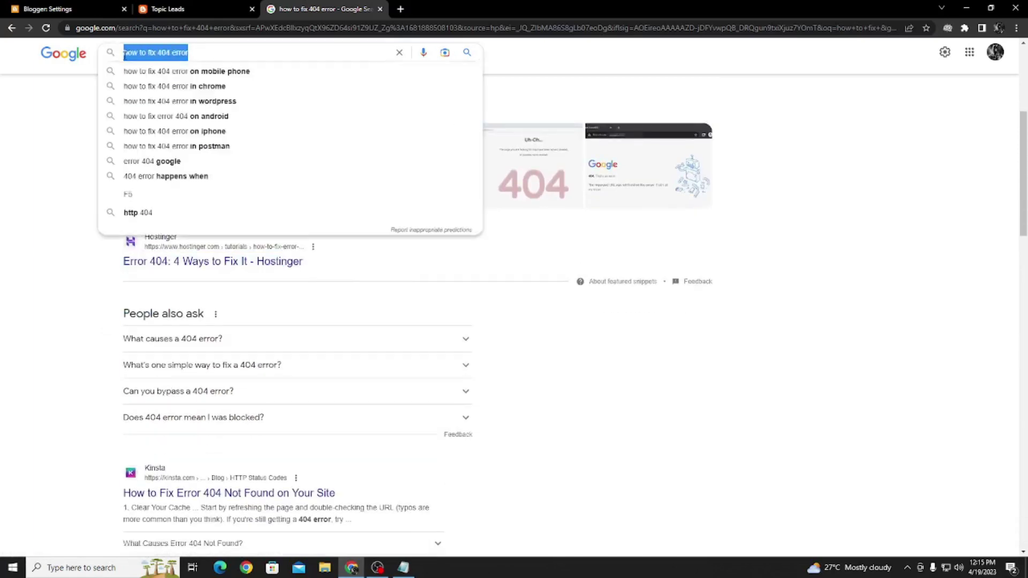
left_click(202, 53)
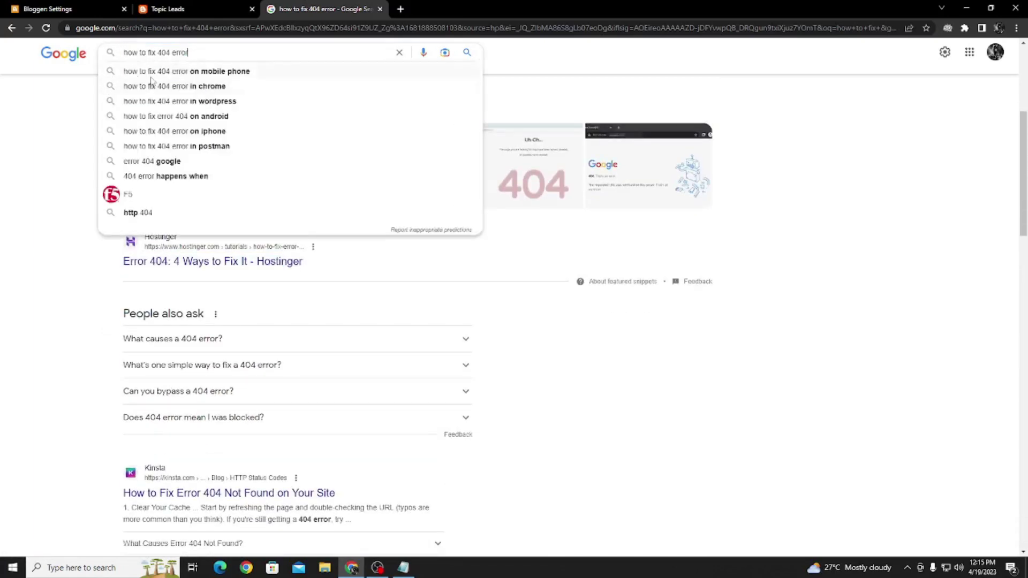
left_click(60, 174)
scroll(150, 278, "down", 3)
scroll(122, 292, "down", 10)
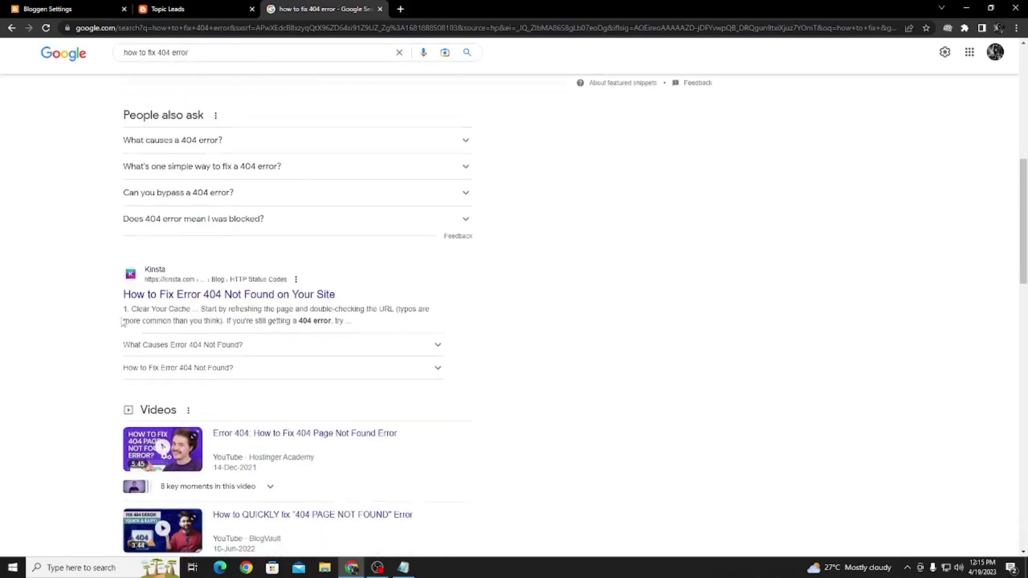
left_click_drag(123, 238, 383, 238)
scroll(116, 266, "down", 2)
left_click_drag(116, 266, 378, 263)
left_click(96, 337)
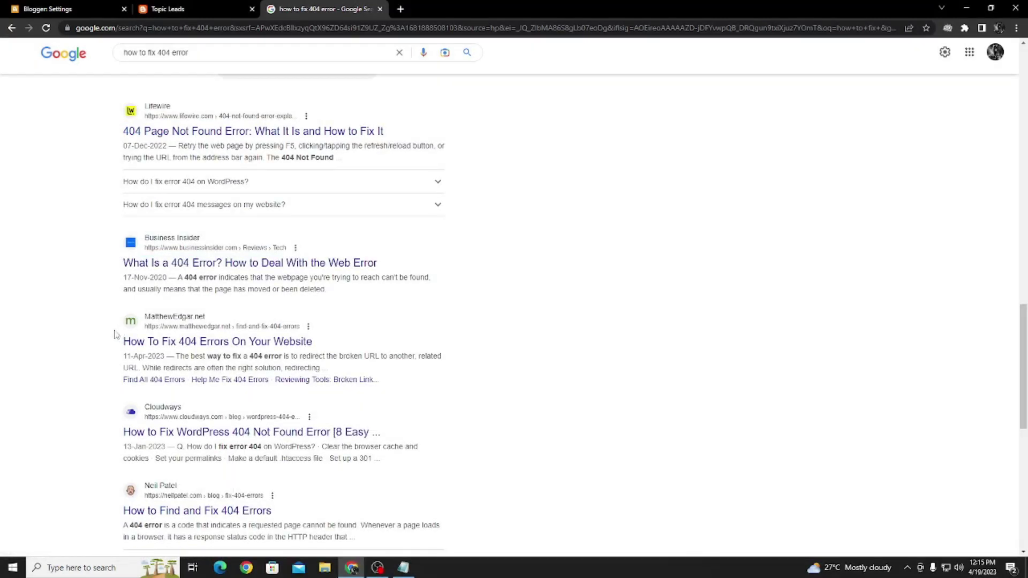
left_click_drag(115, 342, 308, 341)
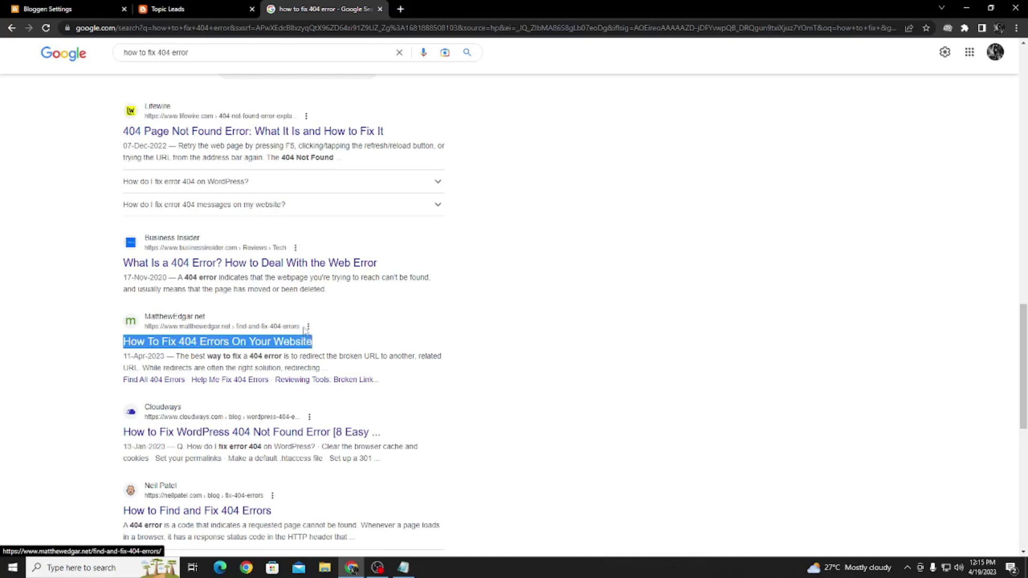
left_click(75, 349)
scroll(99, 356, "down", 1)
scroll(100, 356, "down", 1)
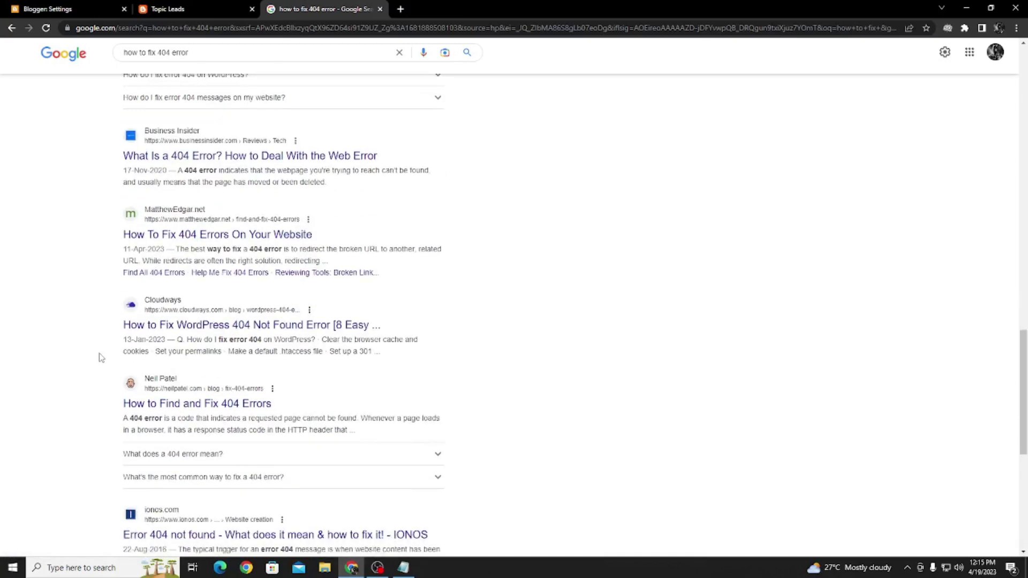
scroll(99, 353, "down", 3)
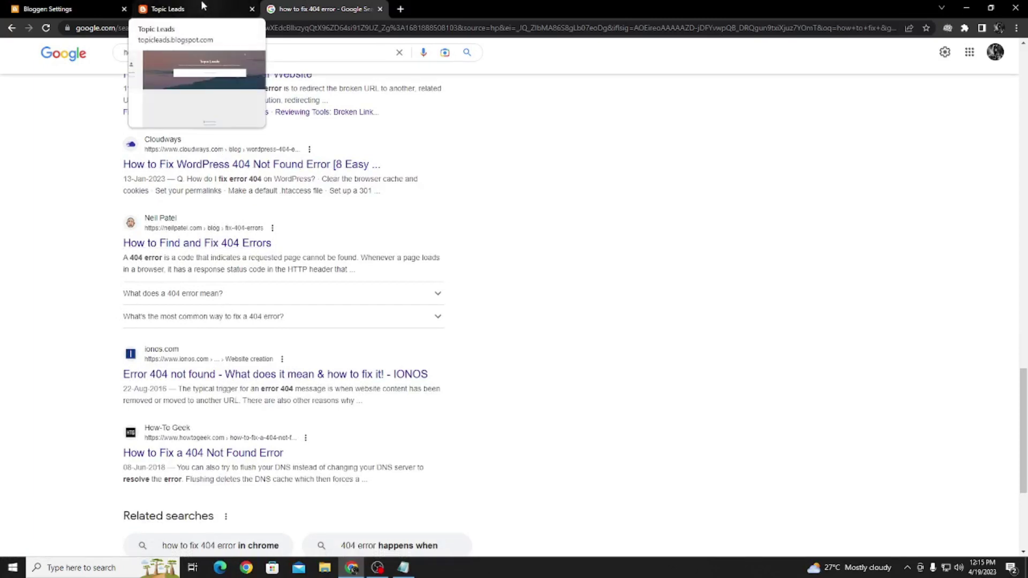
Return to the Blogger settings, review Meta tags through Crawlers and indexing, and view the live Topic Leads blog
left_click(63, 12)
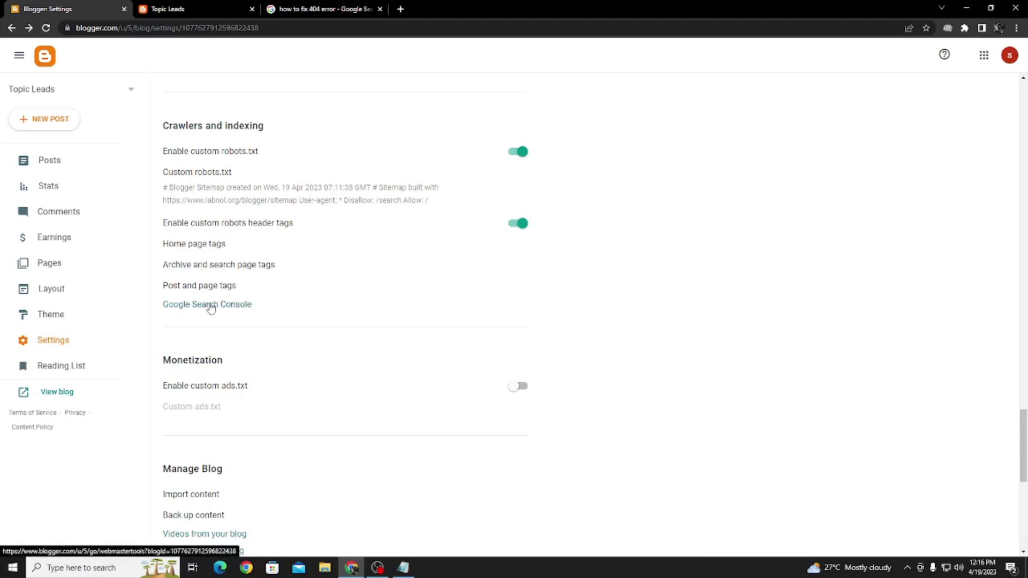
scroll(220, 297, "up", 5)
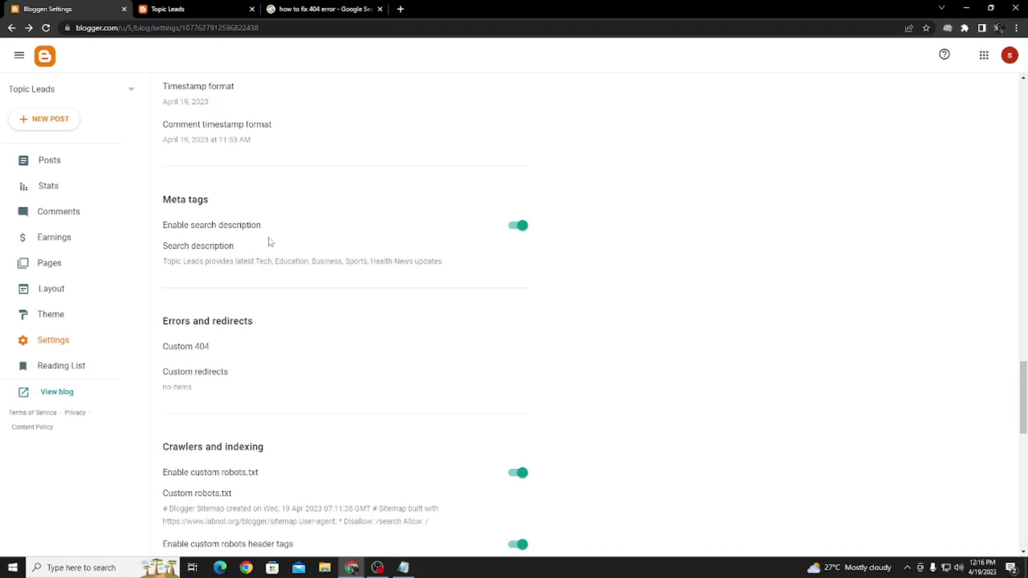
left_click(217, 6)
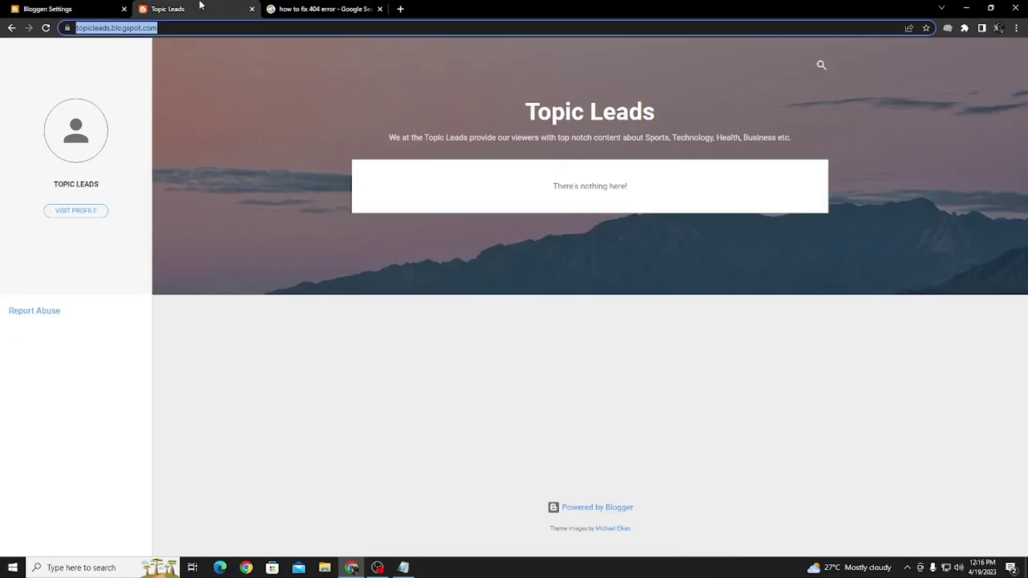
left_click(379, 570)
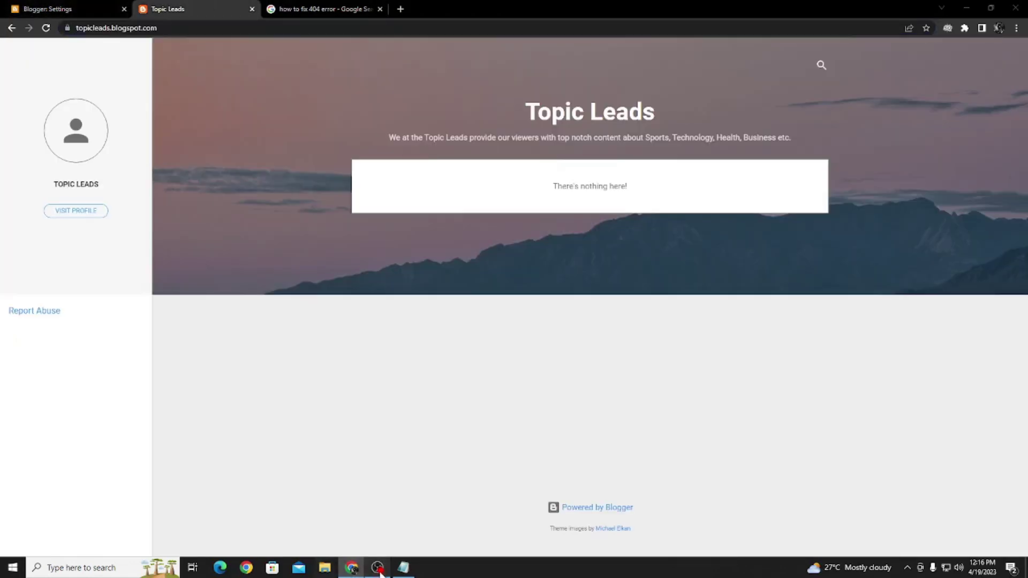